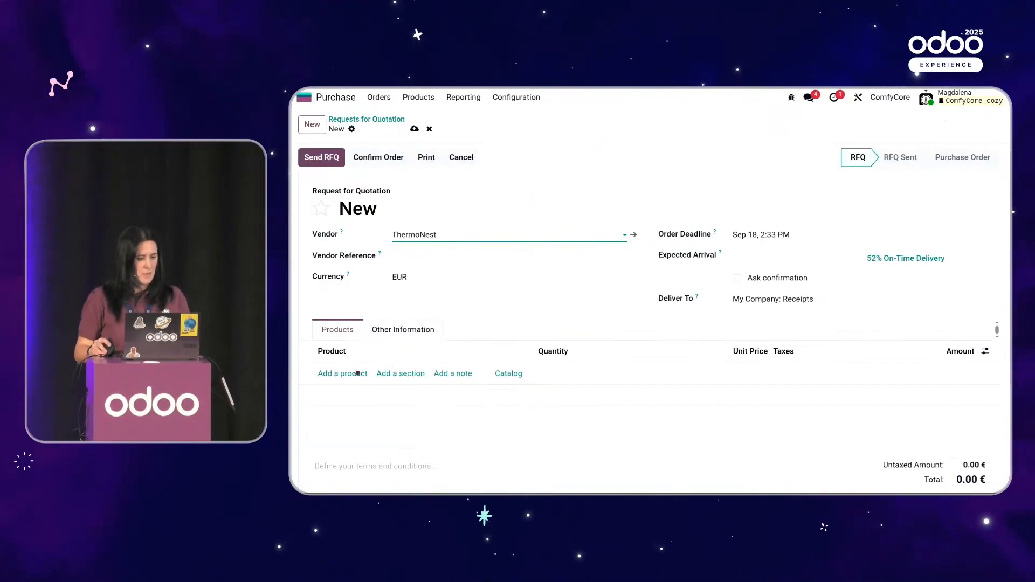
# - Add the CozyTouch product as a line on the new ThermoNest request for quotation
pyautogui.write('comf')
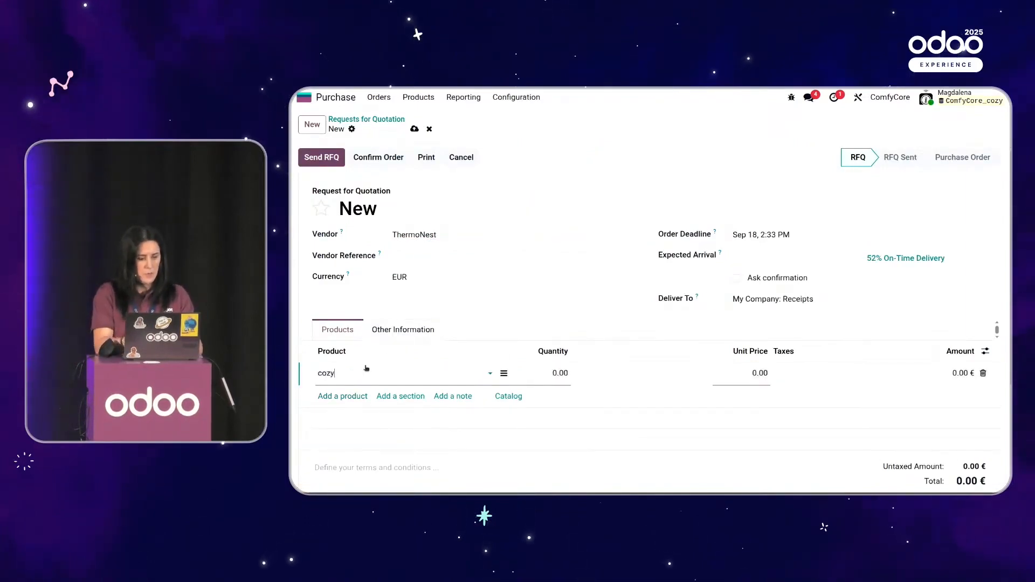
pyautogui.press('BackSpace')
pyautogui.press('BackSpace')
pyautogui.press('BackSpace')
pyautogui.press('BackSpace')
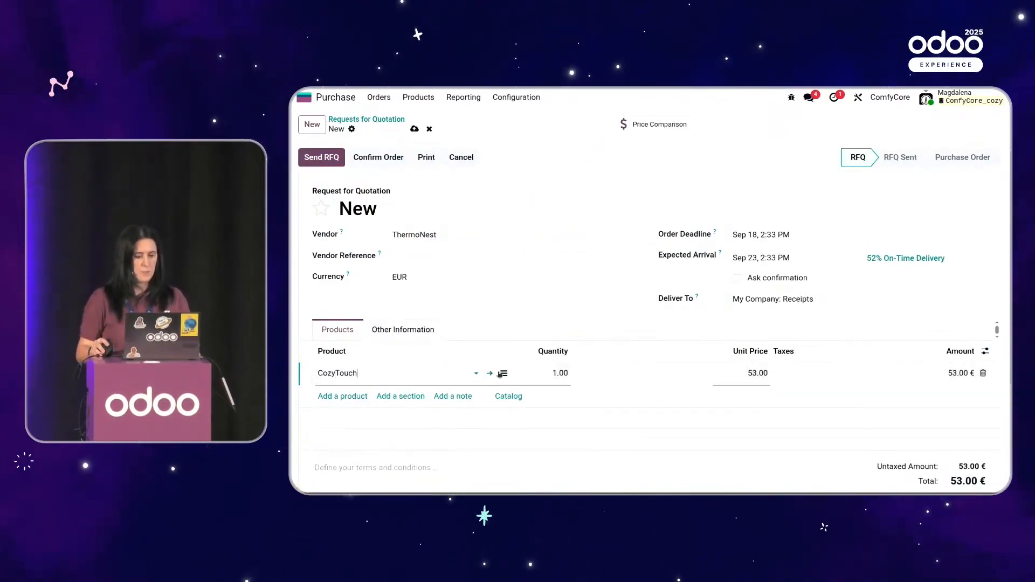
# - Set the CozyTouch line's quantity to 50, then save and confirm the ThermoNest purchase order
pyautogui.click(552, 371)
pyautogui.write('50')
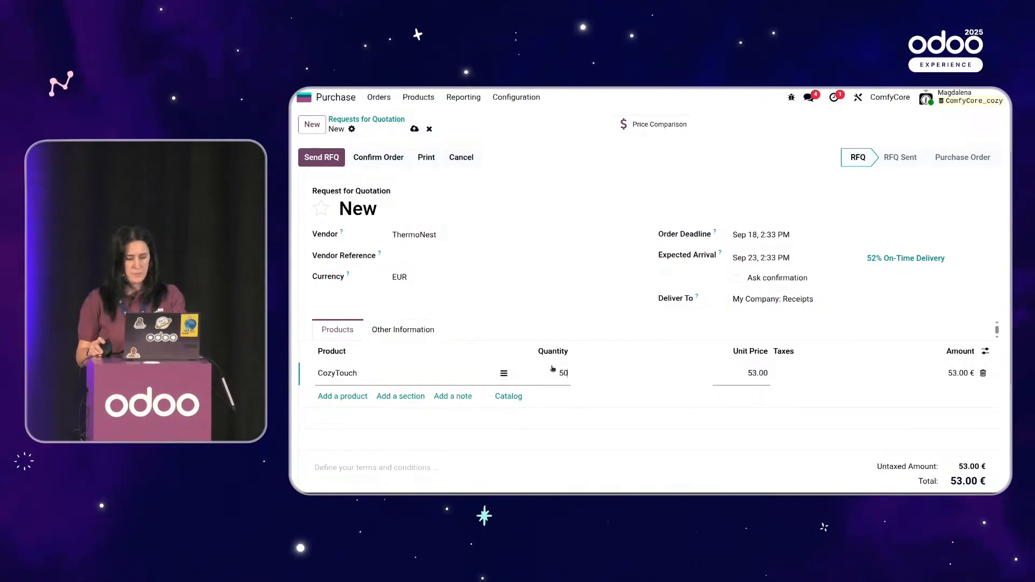
pyautogui.click(415, 129)
pyautogui.click(388, 157)
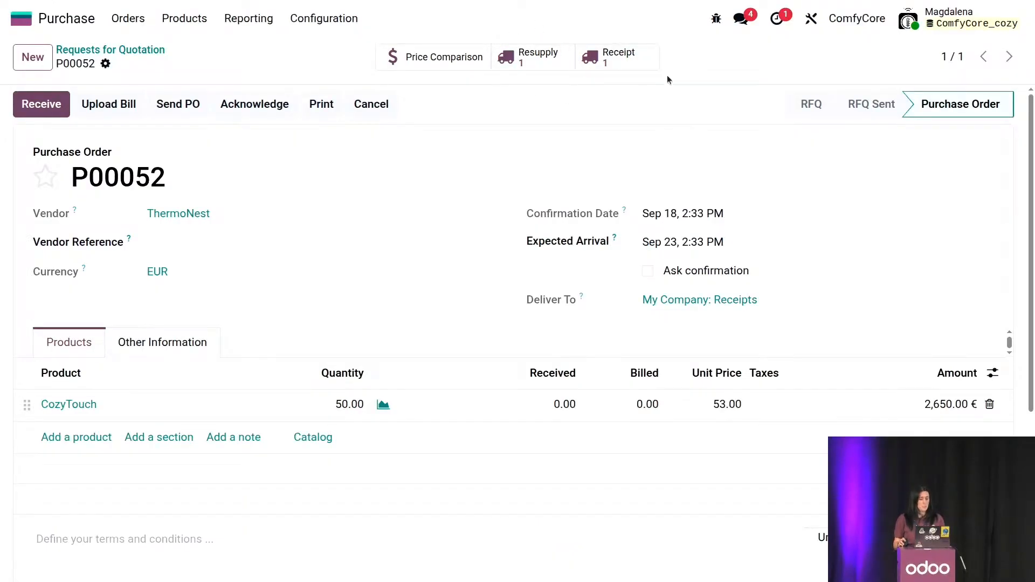
# - Open the pending Eurocircuito request for quotation for the PCB Board and confirm it as a purchase order
pyautogui.click(141, 57)
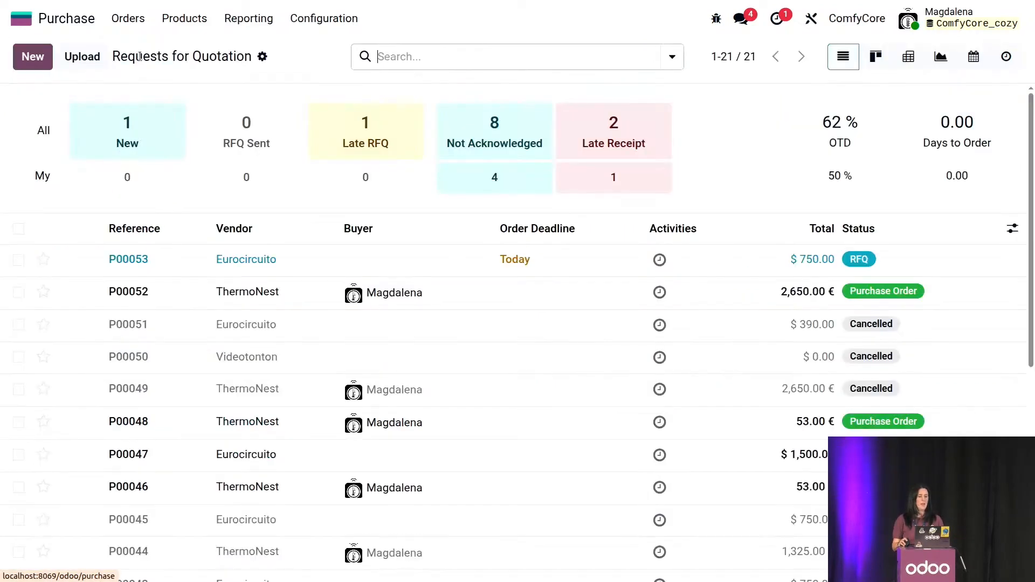
pyautogui.click(166, 269)
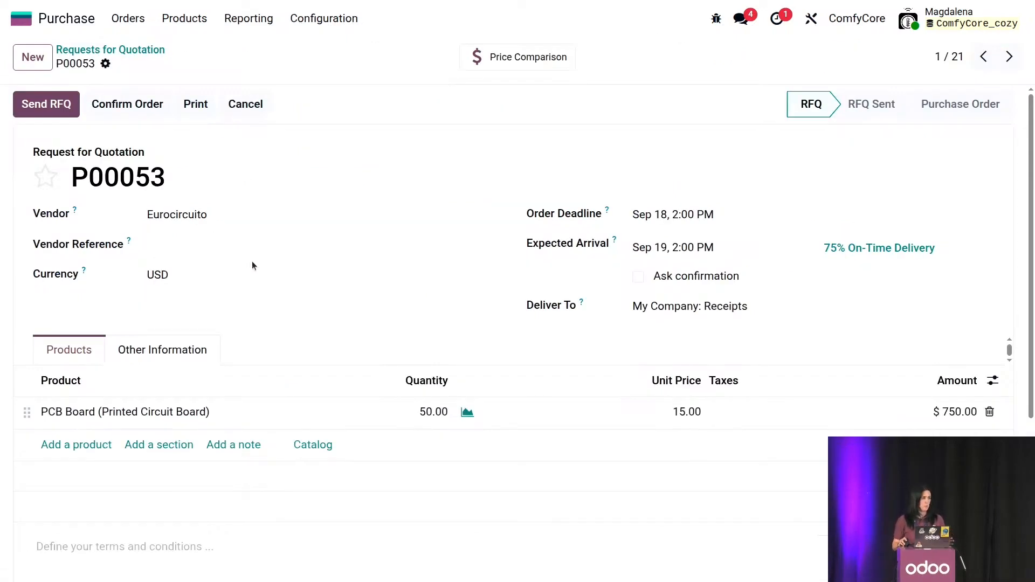
pyautogui.click(144, 105)
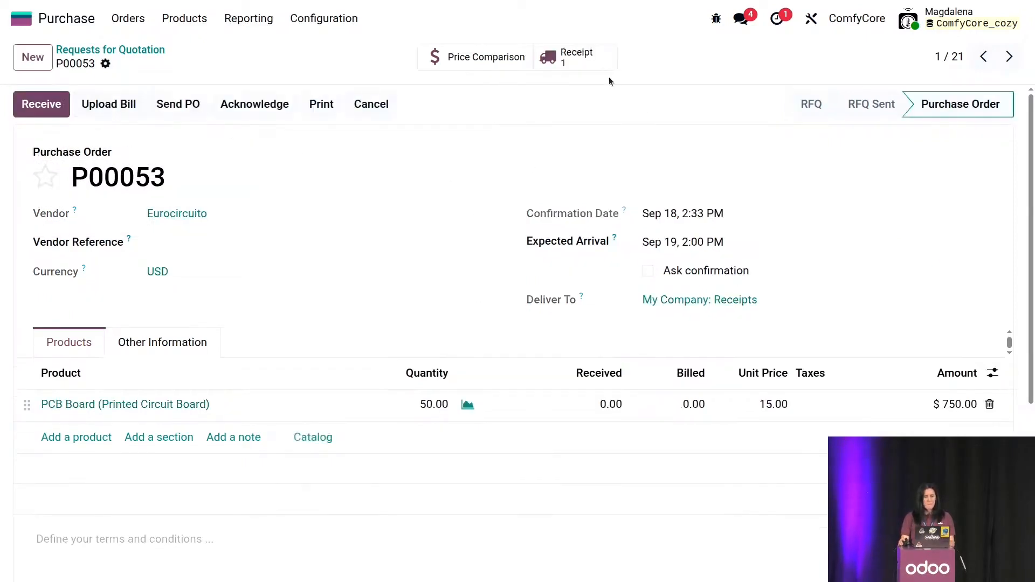
# - On the Eurocircuito order's receipt, generate a new lot number for the PCB Board with a received quantity of 25
pyautogui.click(578, 61)
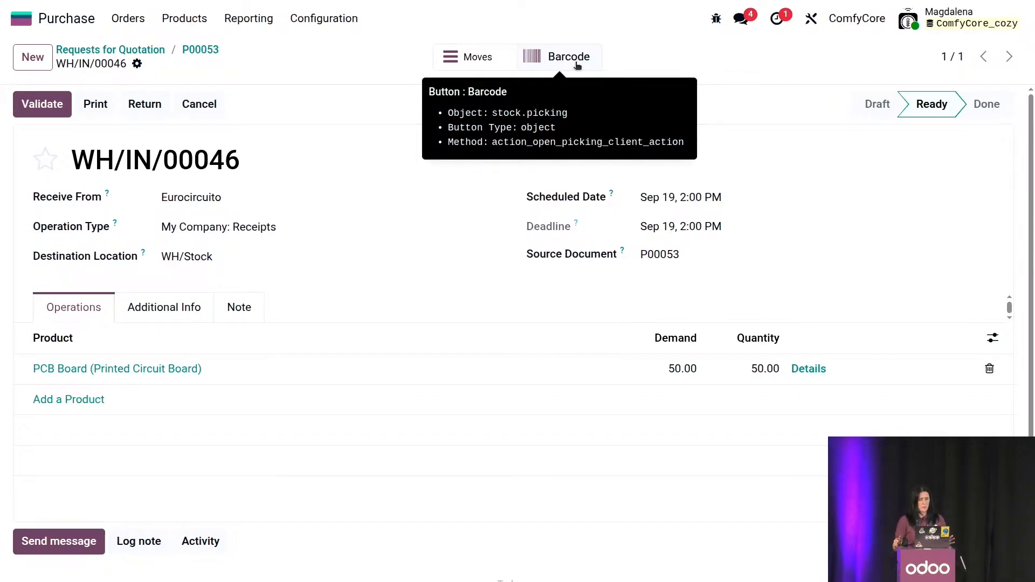
pyautogui.click(807, 369)
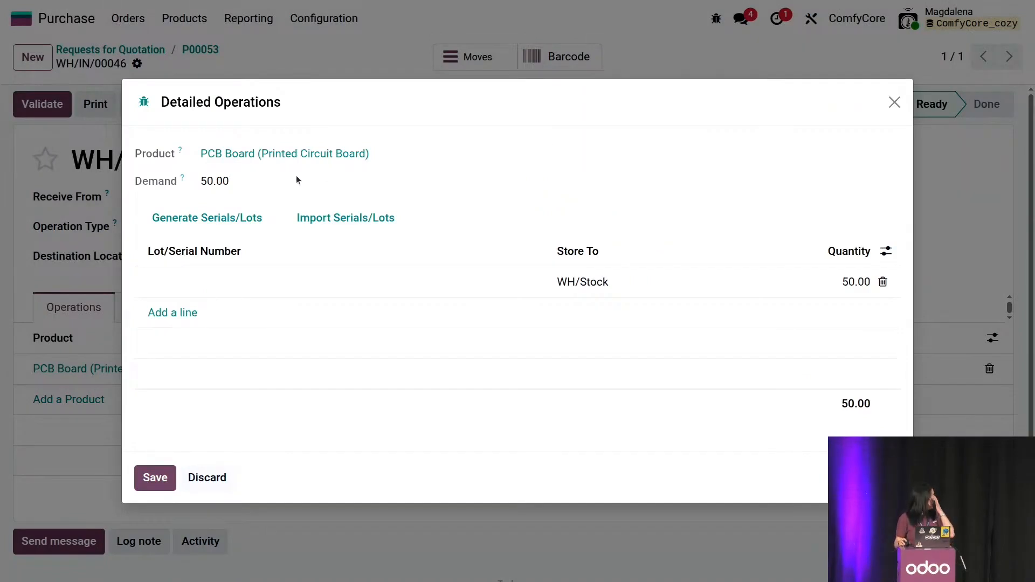
pyautogui.click(242, 222)
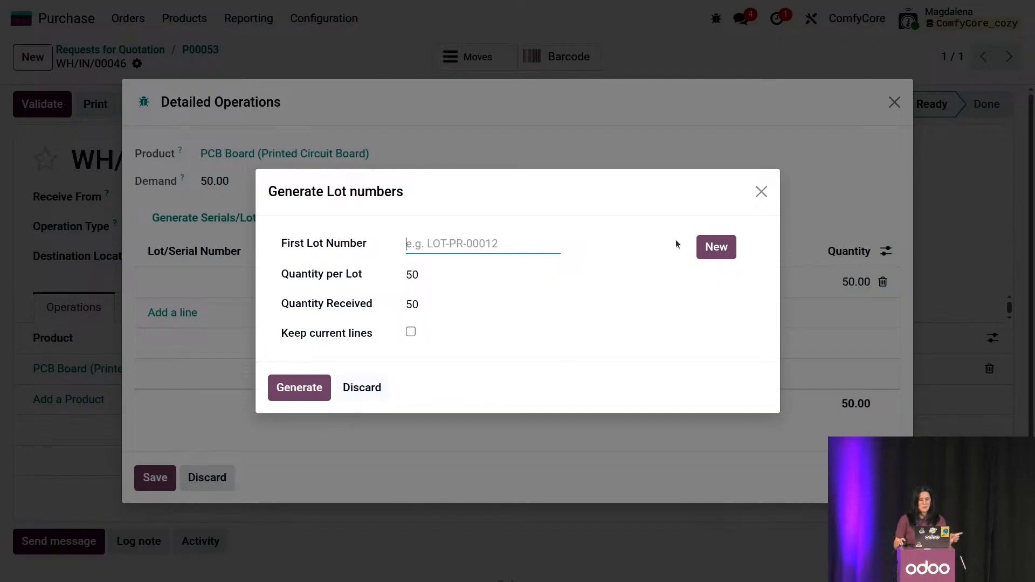
pyautogui.click(719, 249)
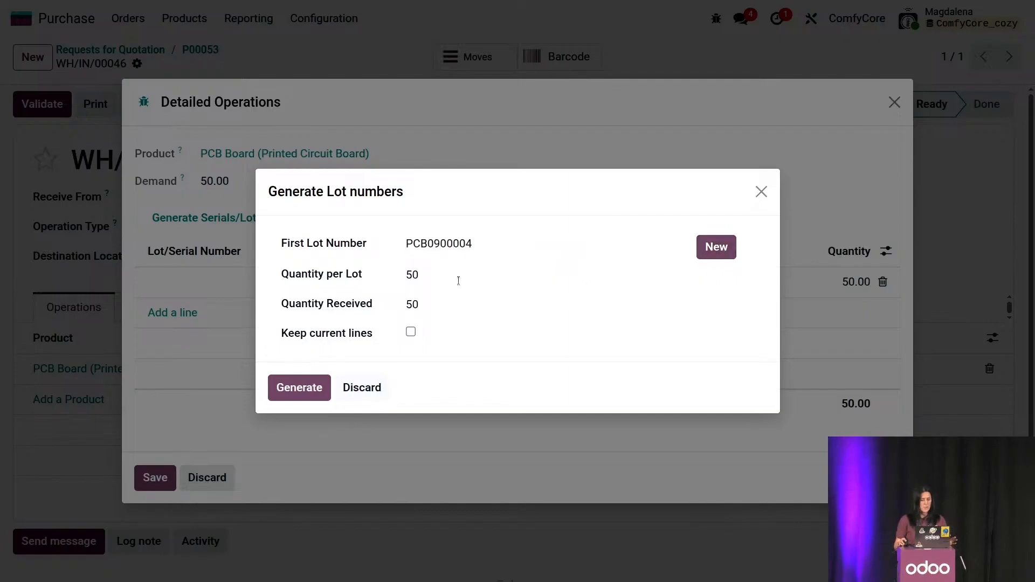
pyautogui.click(438, 307)
pyautogui.moveTo(437, 306); pyautogui.dragTo(356, 307)
pyautogui.write('25')
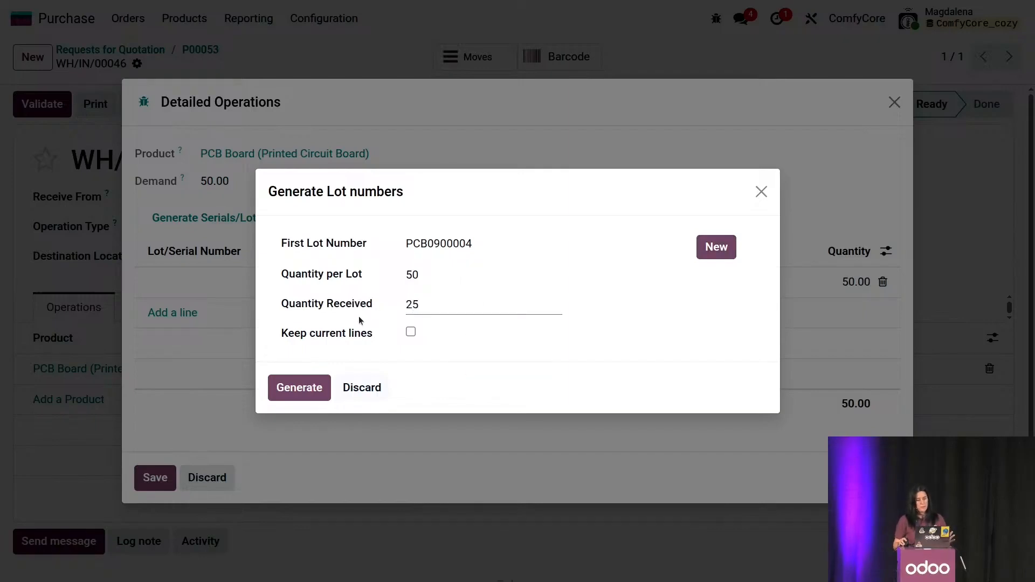
pyautogui.click(299, 389)
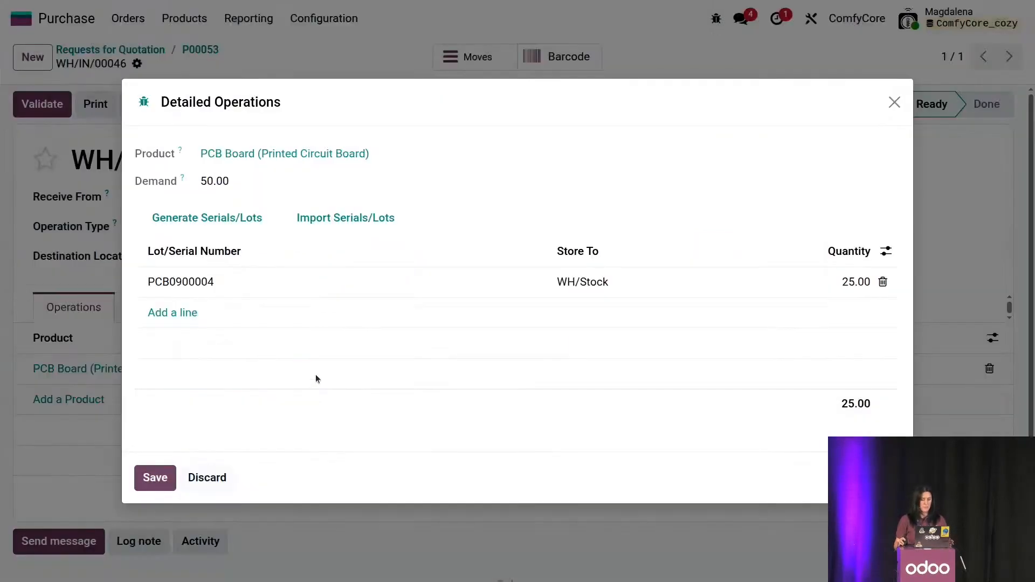
# - Save the PCB Board's lot details and validate the Eurocircuito receipt without creating a backorder
pyautogui.click(155, 478)
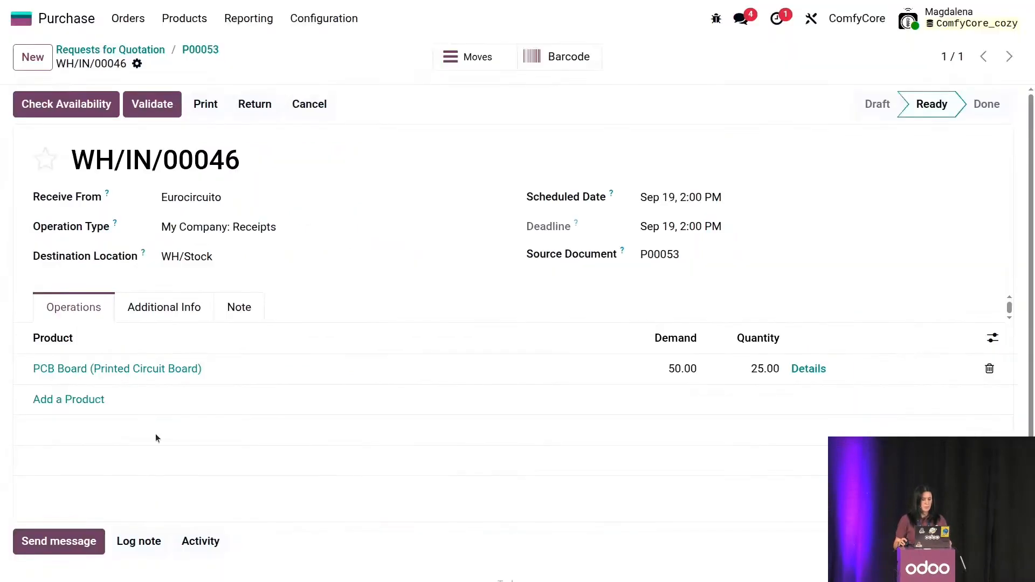
pyautogui.click(148, 107)
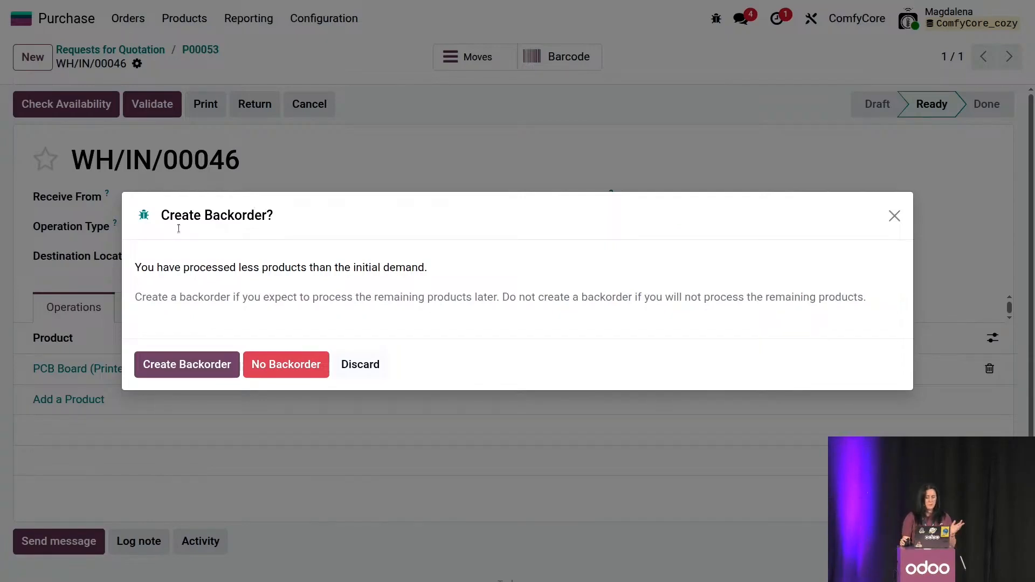
pyautogui.click(287, 365)
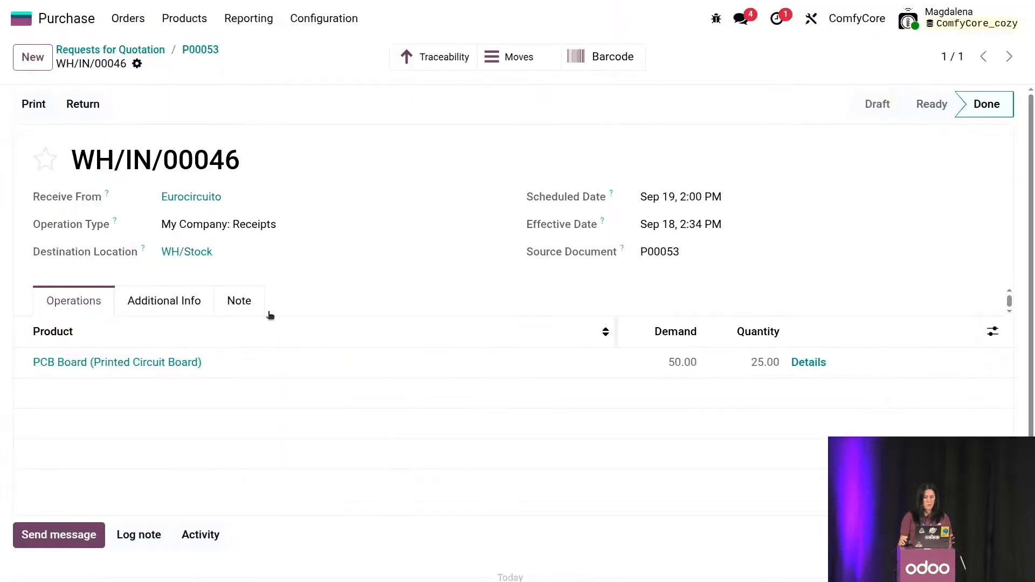
# - Open the ThermoNest order's resupply transfer, check the PCB Board's detailed operations, and validate the transfer without a backorder
pyautogui.click(156, 56)
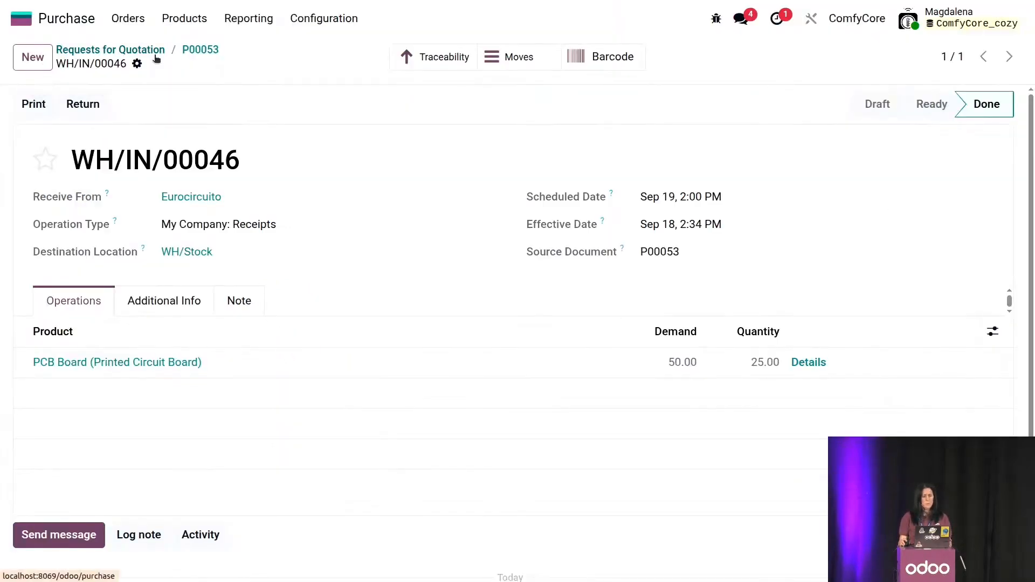
pyautogui.click(293, 289)
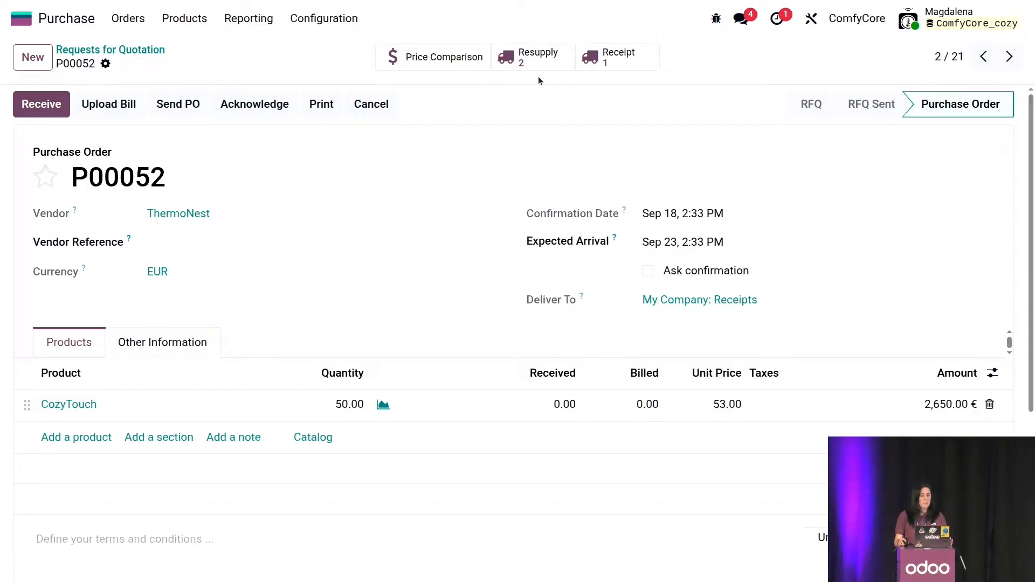
pyautogui.click(548, 64)
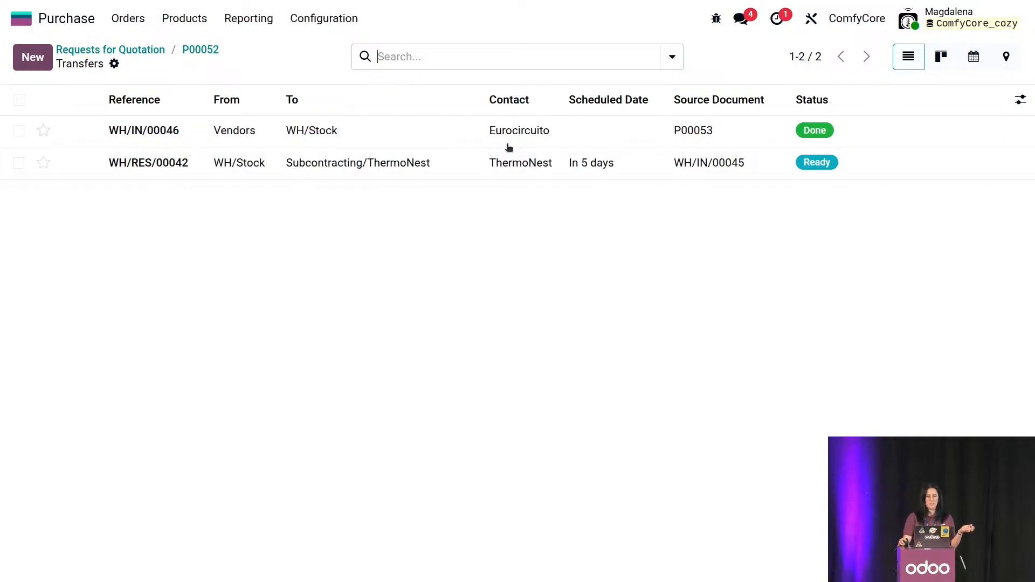
pyautogui.click(356, 163)
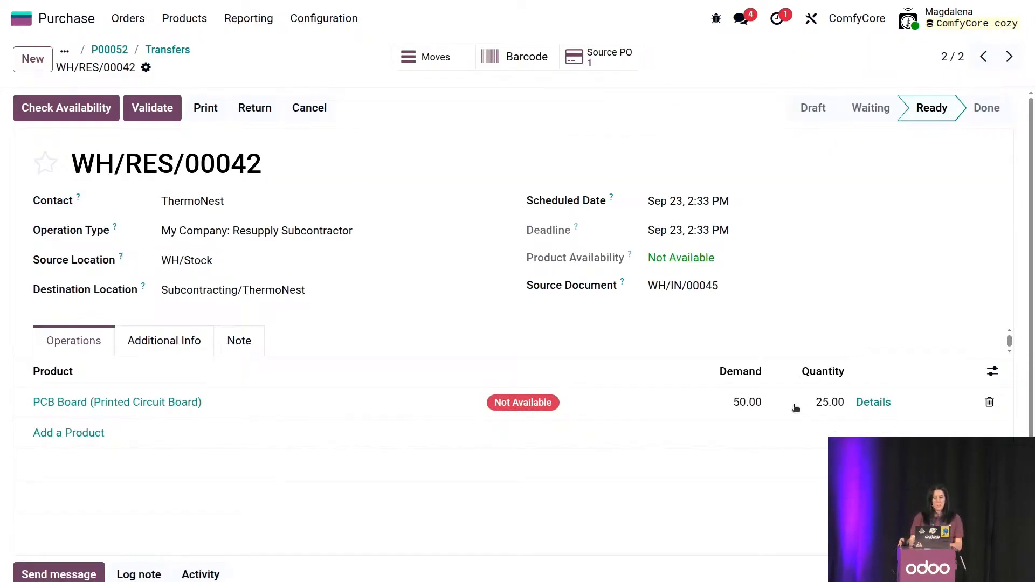
pyautogui.click(863, 408)
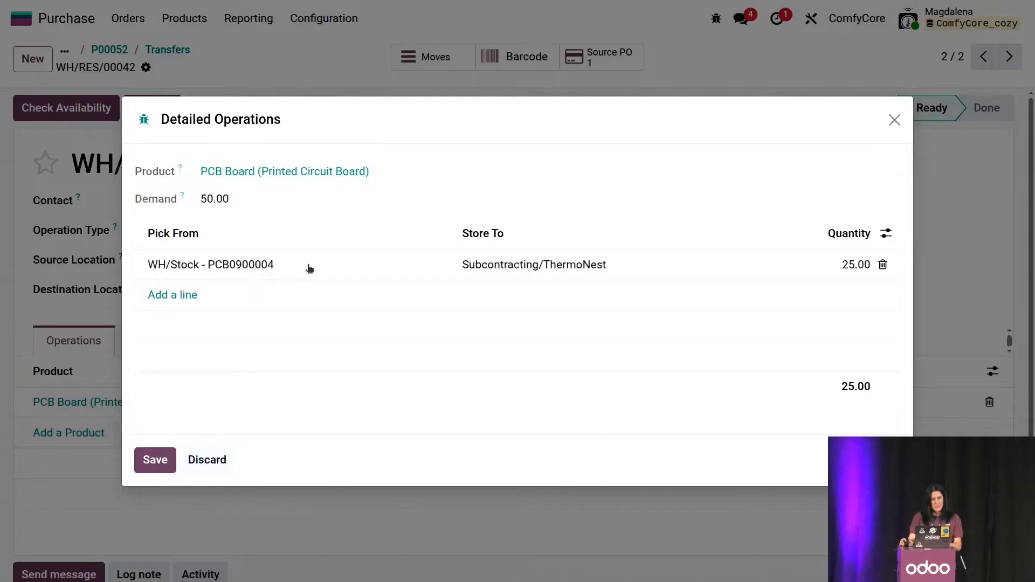
pyautogui.click(157, 460)
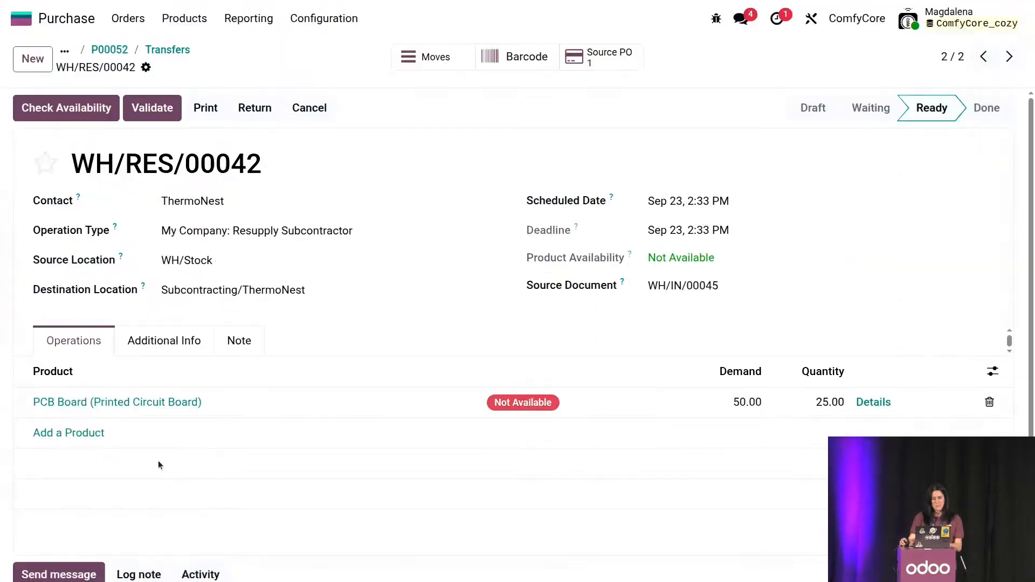
pyautogui.click(161, 115)
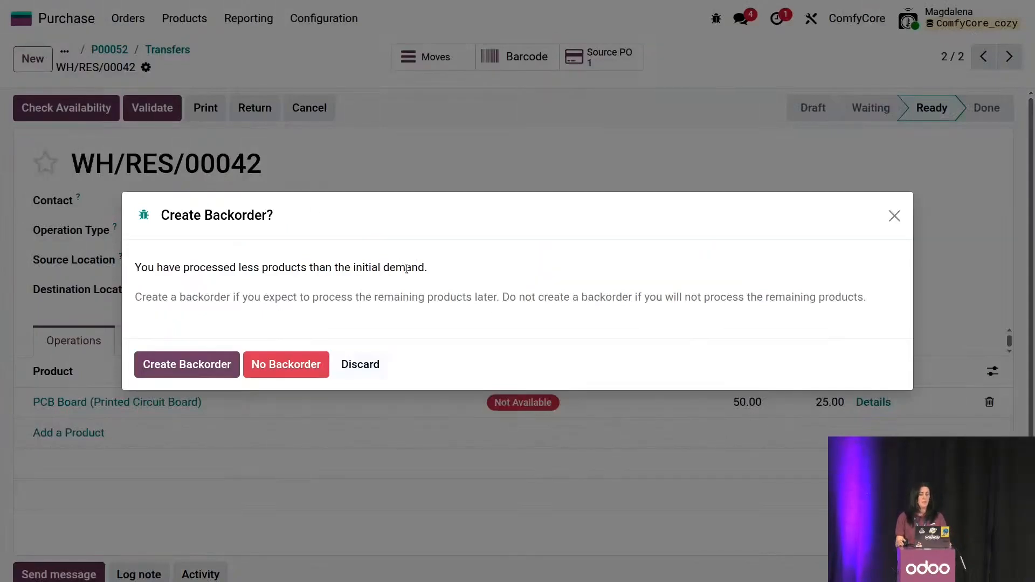
pyautogui.click(302, 373)
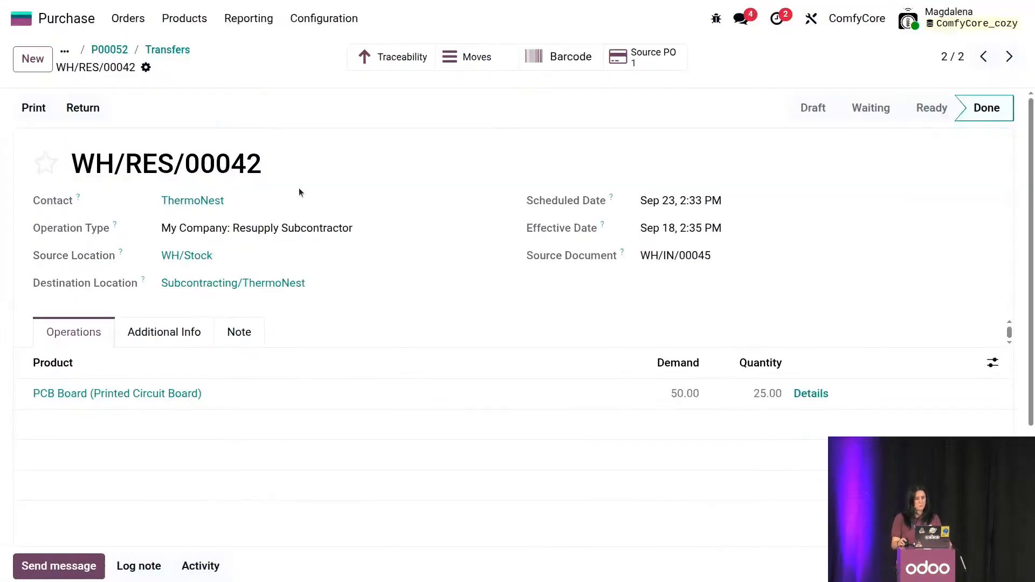
# - From the ThermoNest order's receipt, examine the components of its subcontracting production, then return to the receipt
pyautogui.click(103, 50)
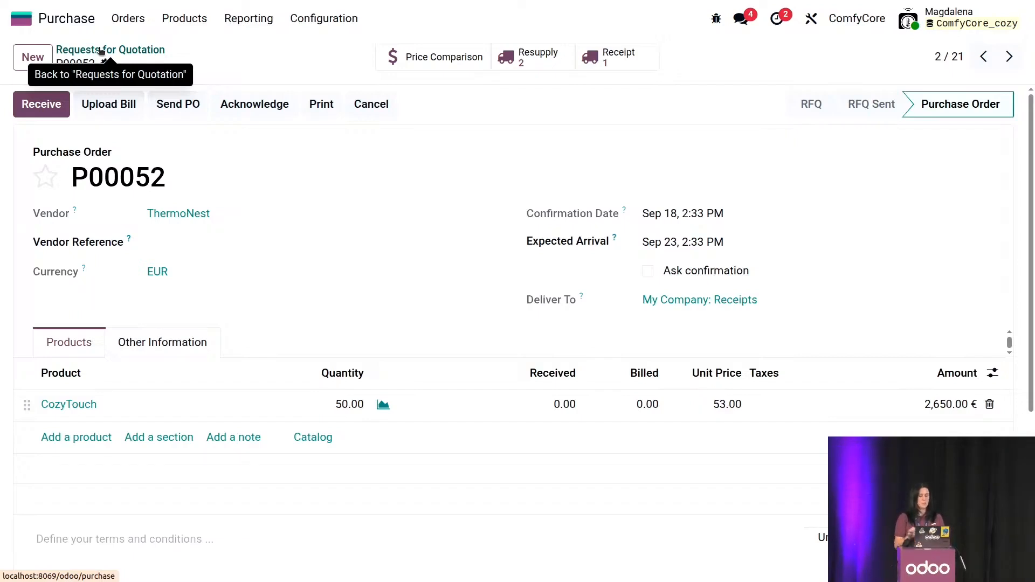
pyautogui.click(617, 58)
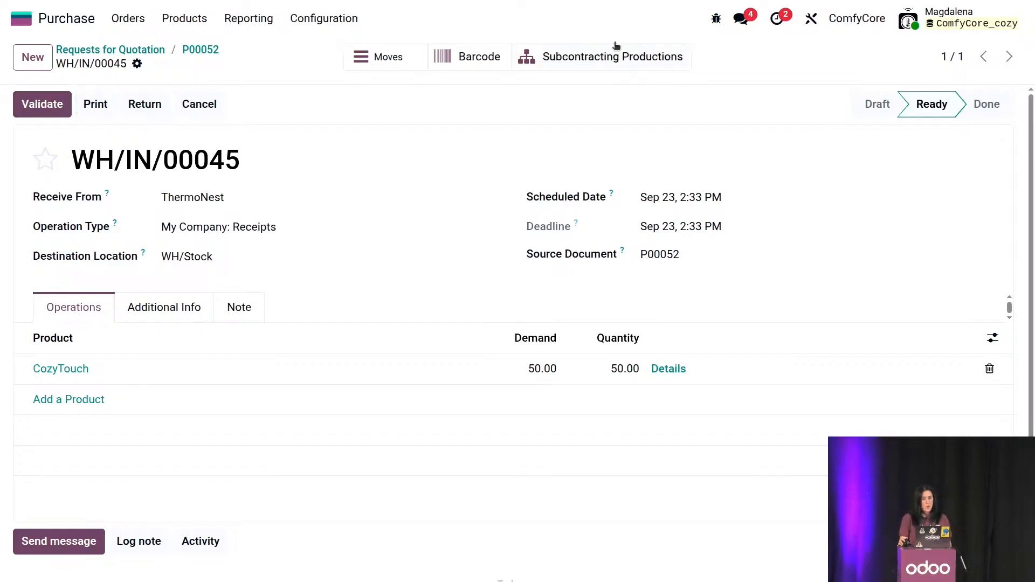
pyautogui.click(631, 58)
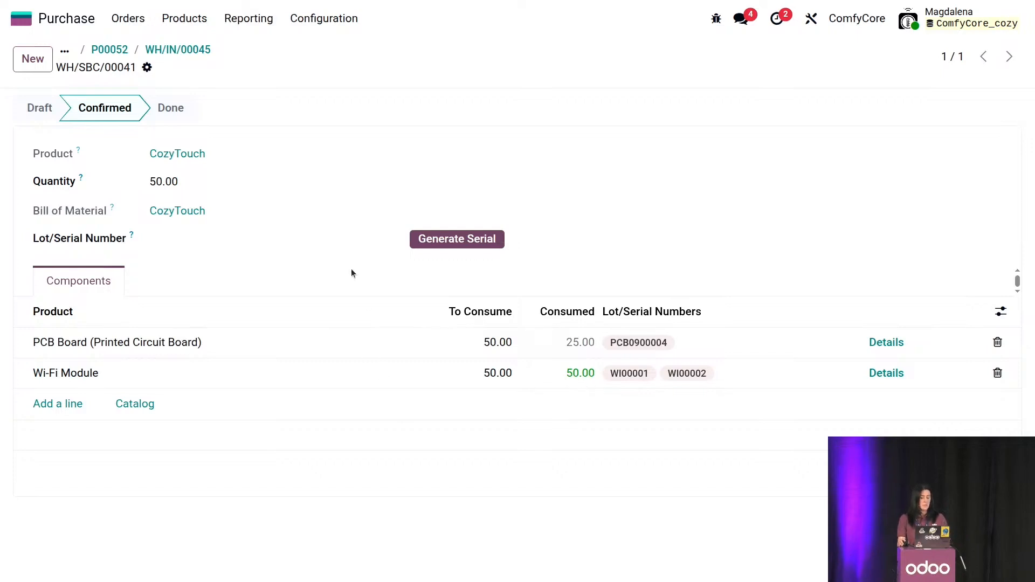
pyautogui.click(175, 51)
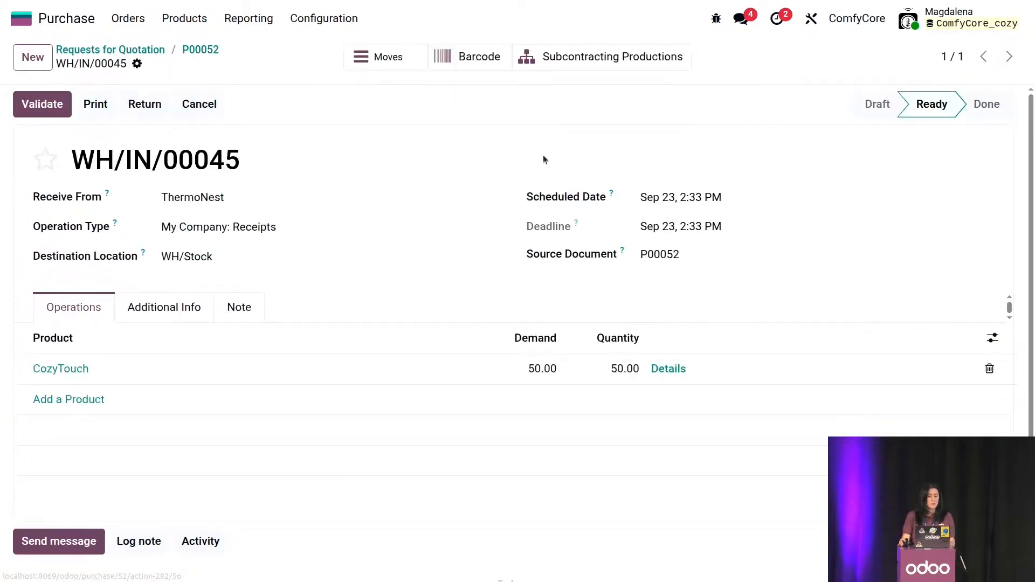
# - Generate 25 serial numbers for CozyTouch in the receipt's detailed operations, starting from a new first serial number
pyautogui.click(673, 370)
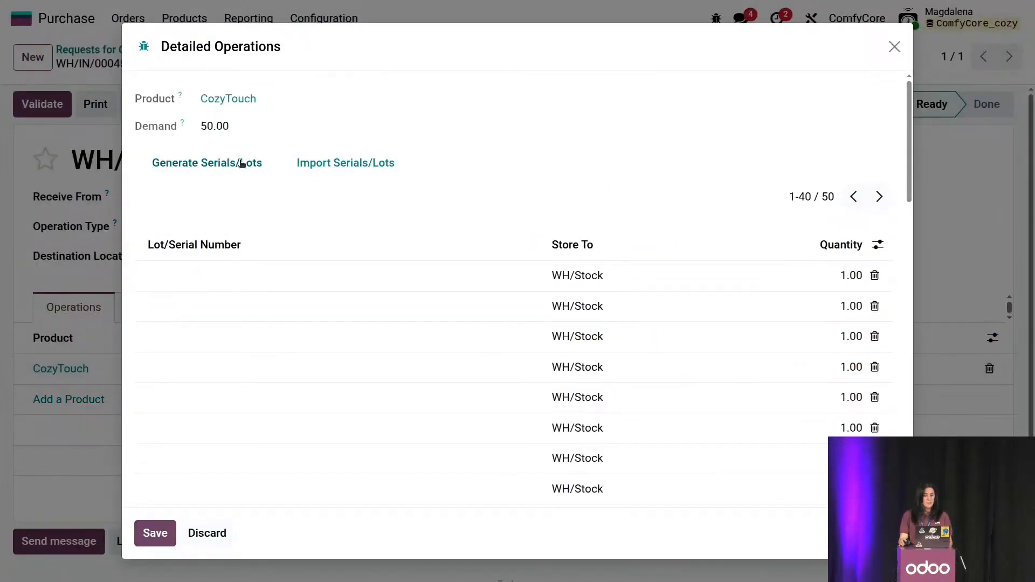
pyautogui.click(235, 164)
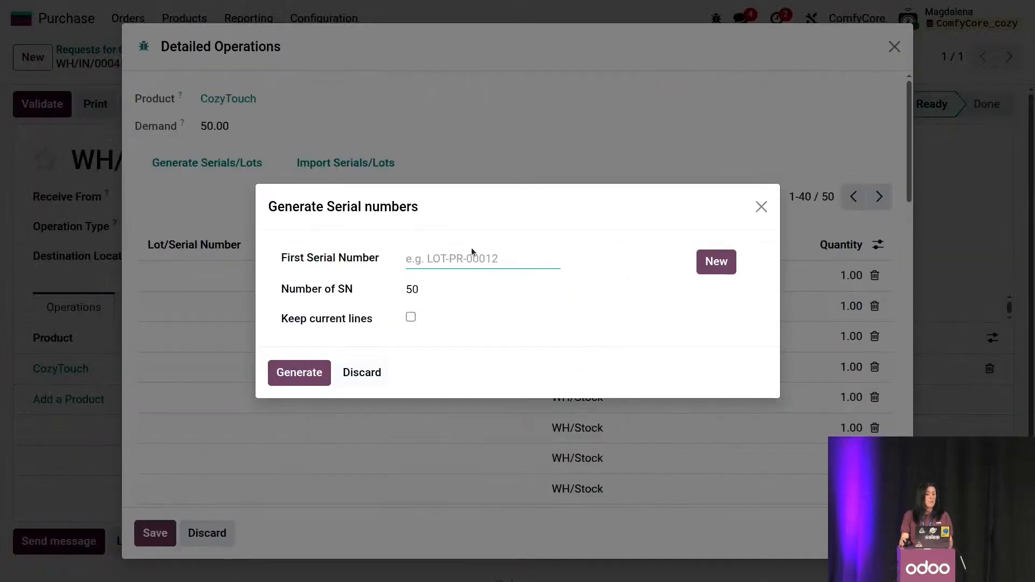
pyautogui.click(460, 290)
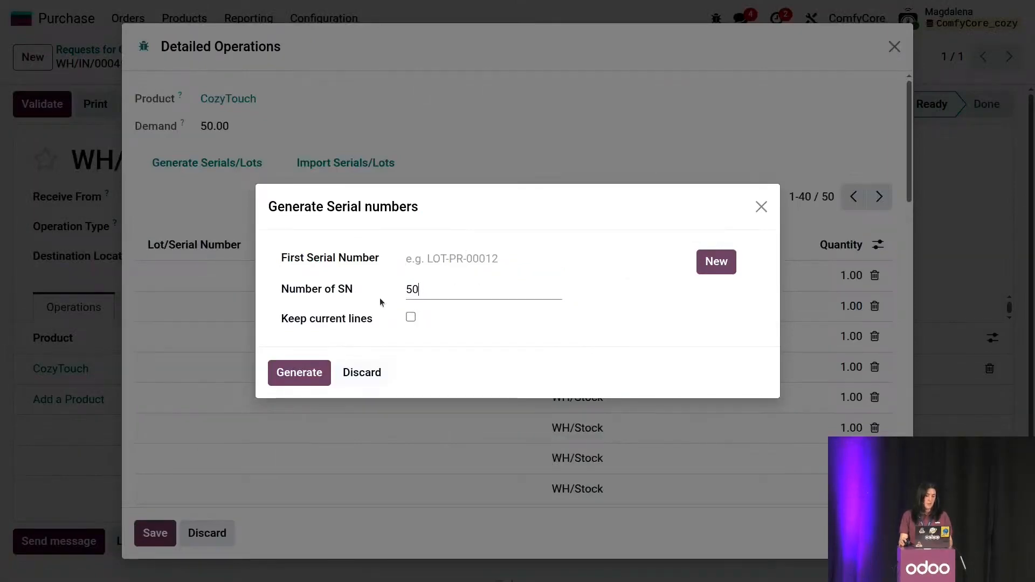
pyautogui.moveTo(424, 290); pyautogui.dragTo(402, 298)
pyautogui.write('25')
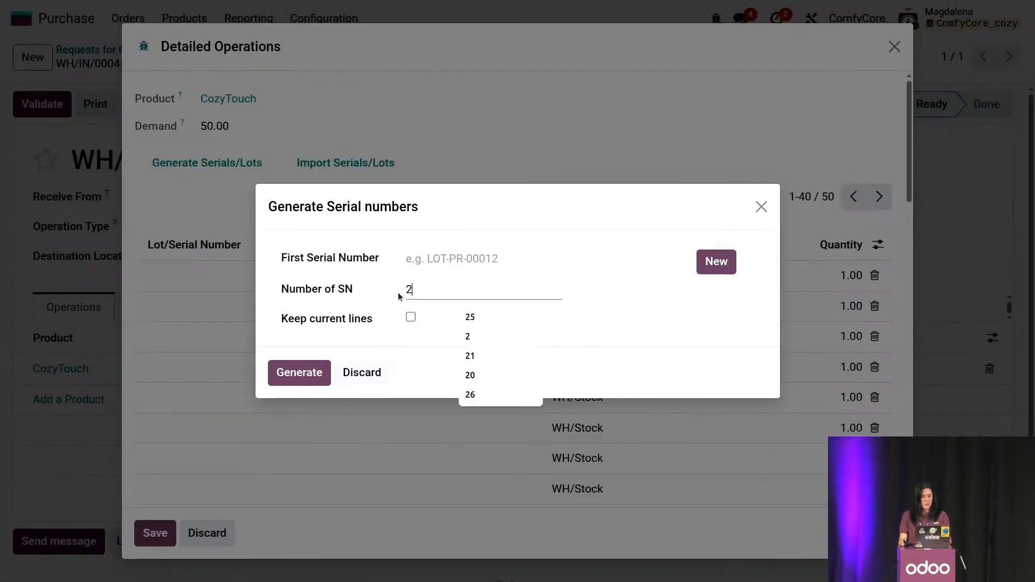
pyautogui.click(509, 312)
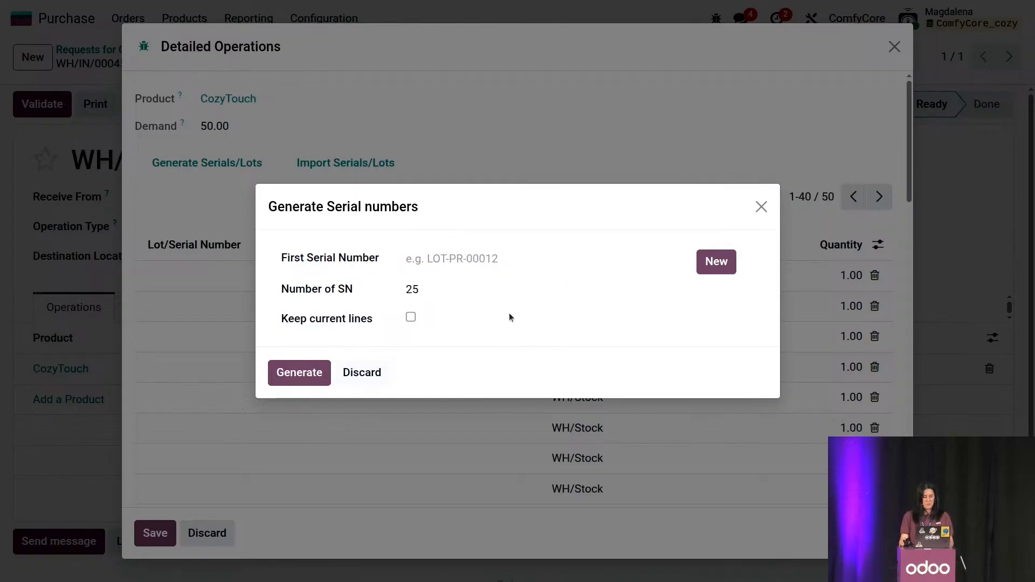
pyautogui.click(717, 267)
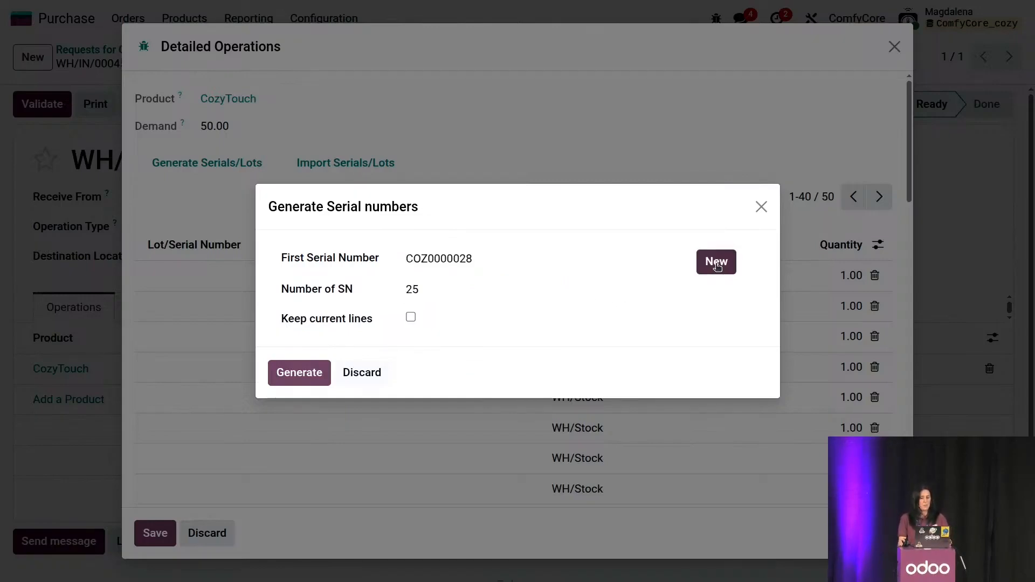
pyautogui.click(306, 373)
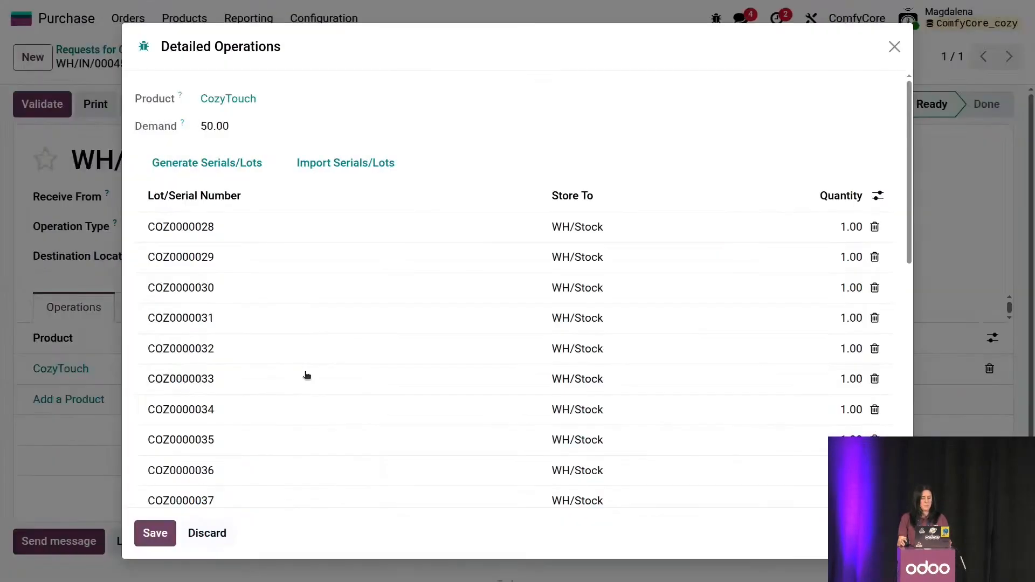
# - Save the generated CozyTouch serial numbers and open the receipt's subcontracting production for serial COZ0000038
pyautogui.click(163, 535)
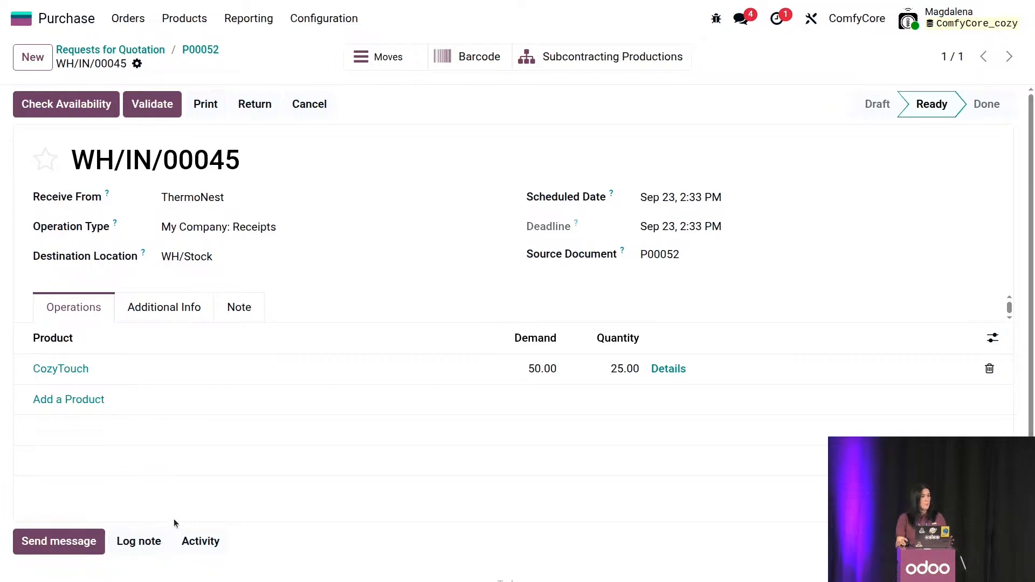
pyautogui.click(619, 60)
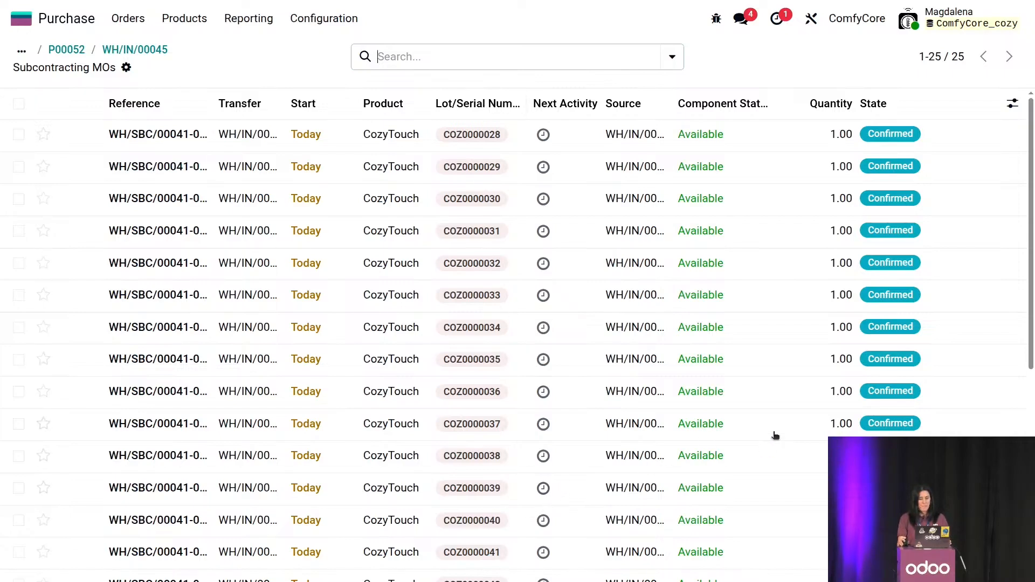
pyautogui.click(793, 454)
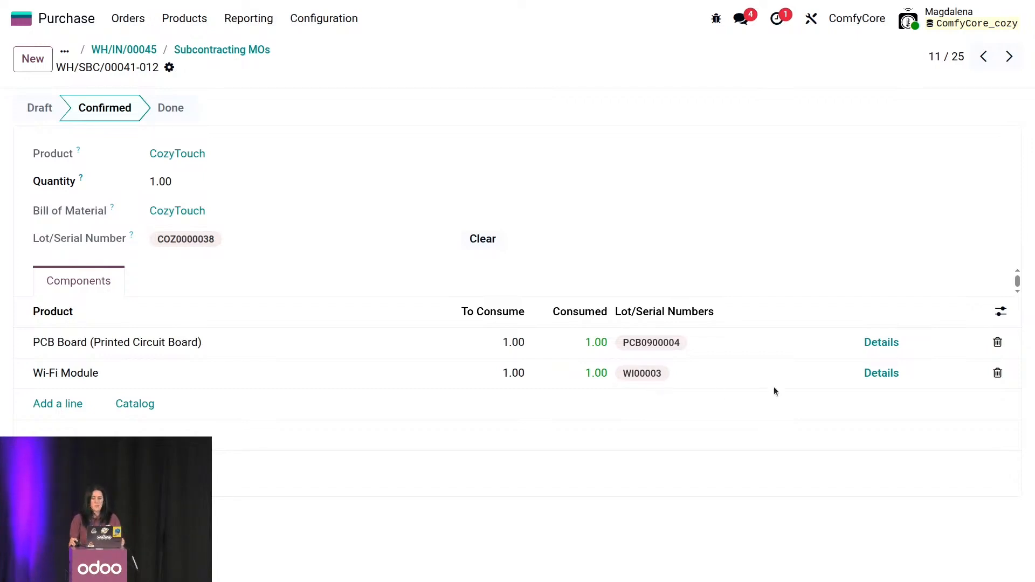
# - Examine the lots available for the Wi-Fi Module in its component details and discard the dialog
pyautogui.click(889, 374)
pyautogui.click(446, 283)
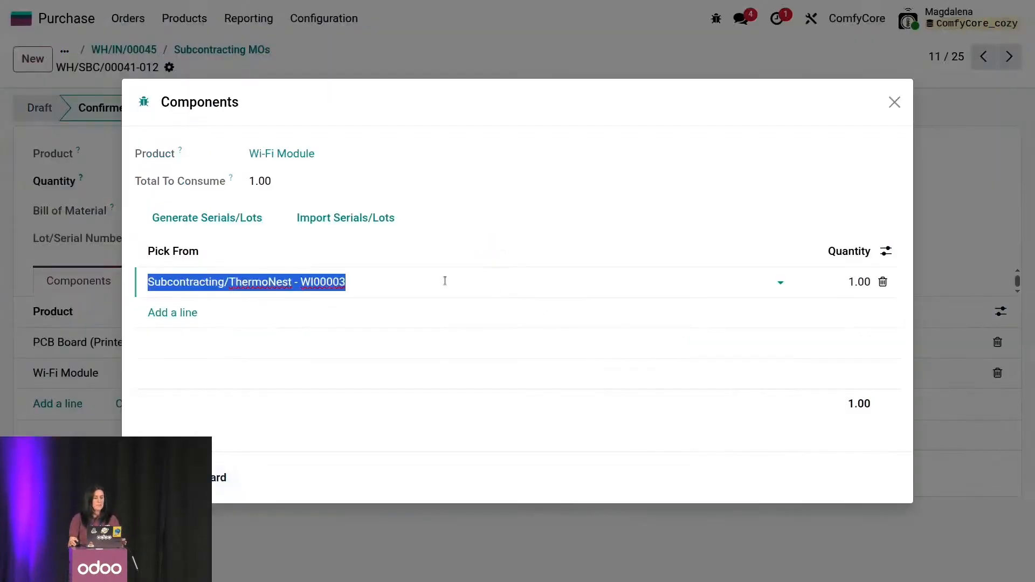
pyautogui.click(445, 281)
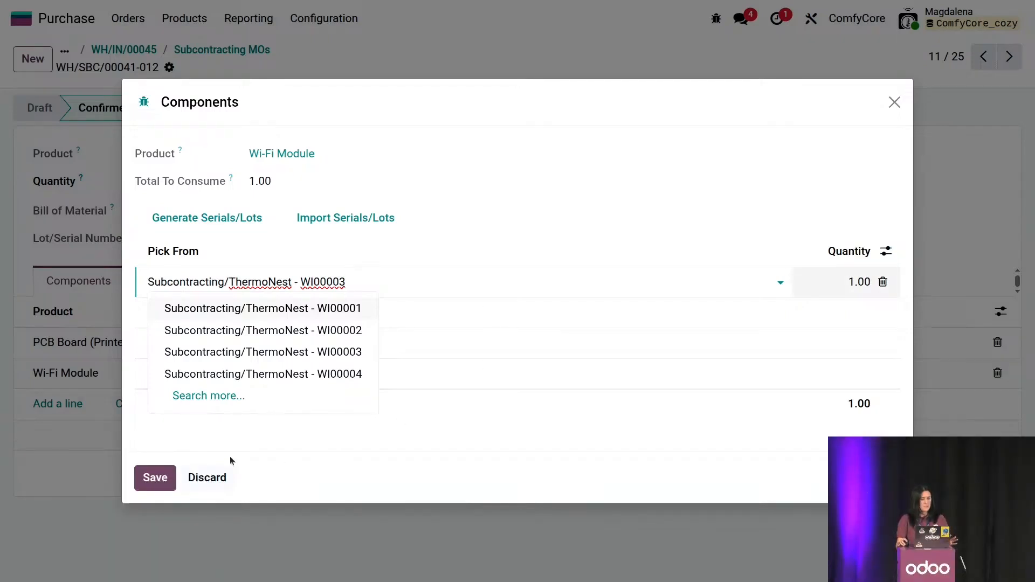
pyautogui.click(220, 473)
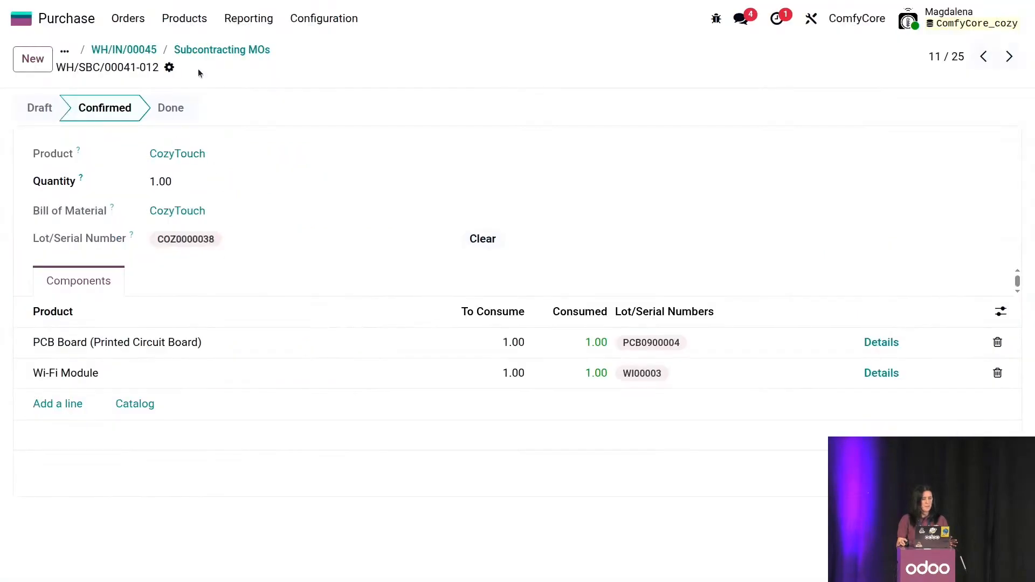
# - Return to the ThermoNest receipt and validate the partial CozyTouch quantity without creating a backorder
pyautogui.click(204, 52)
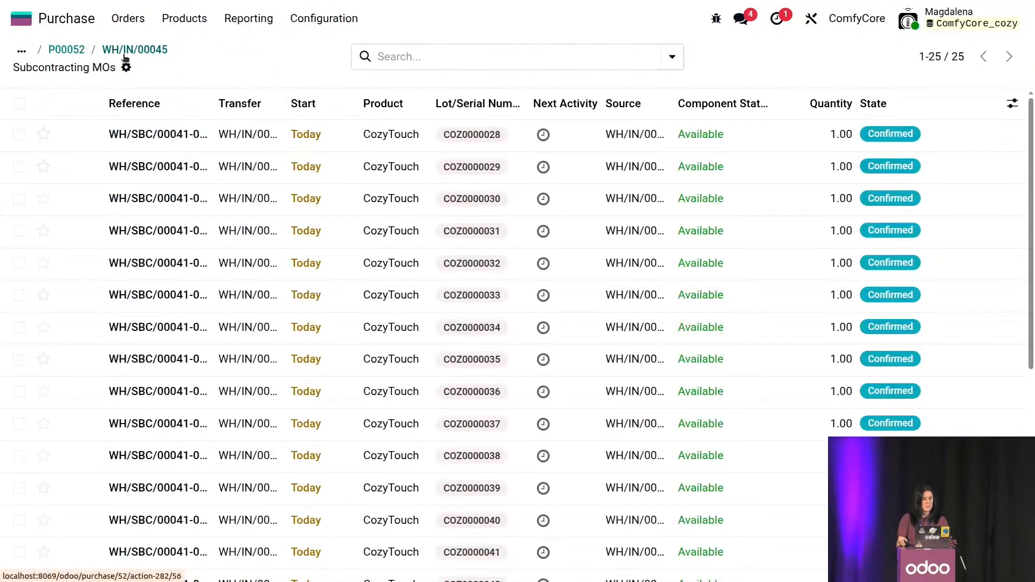
pyautogui.click(125, 52)
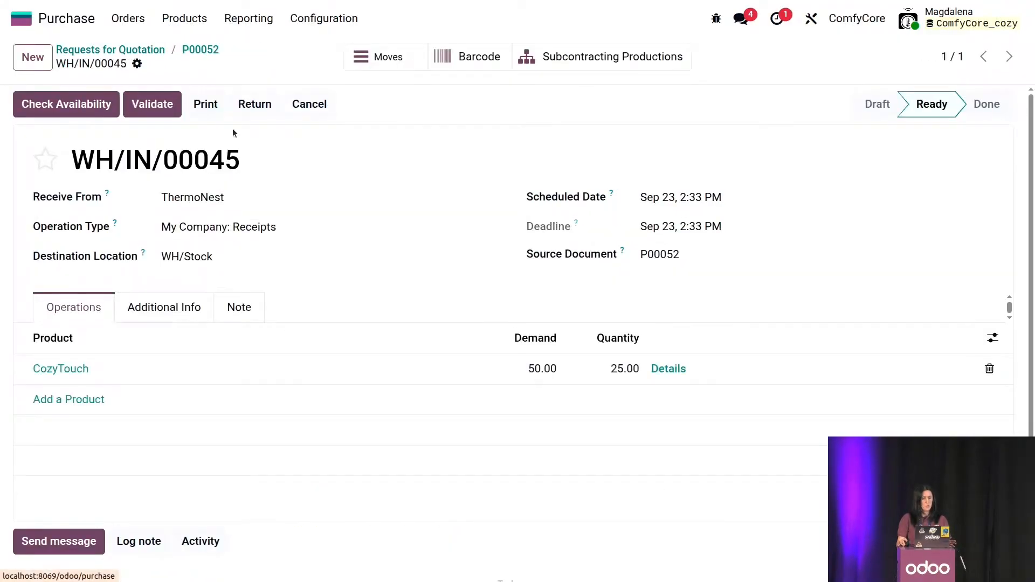
pyautogui.click(153, 103)
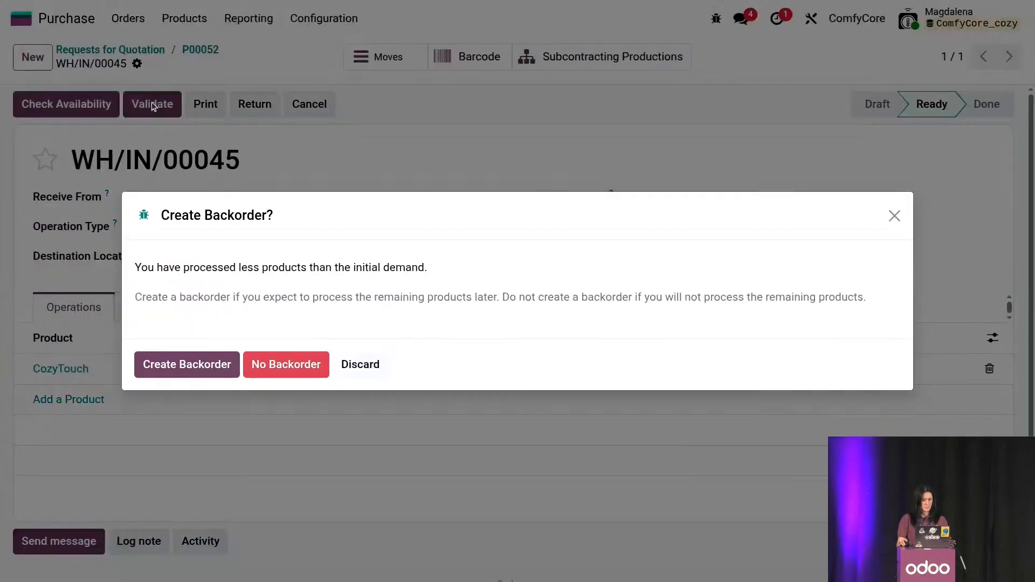
pyautogui.click(284, 367)
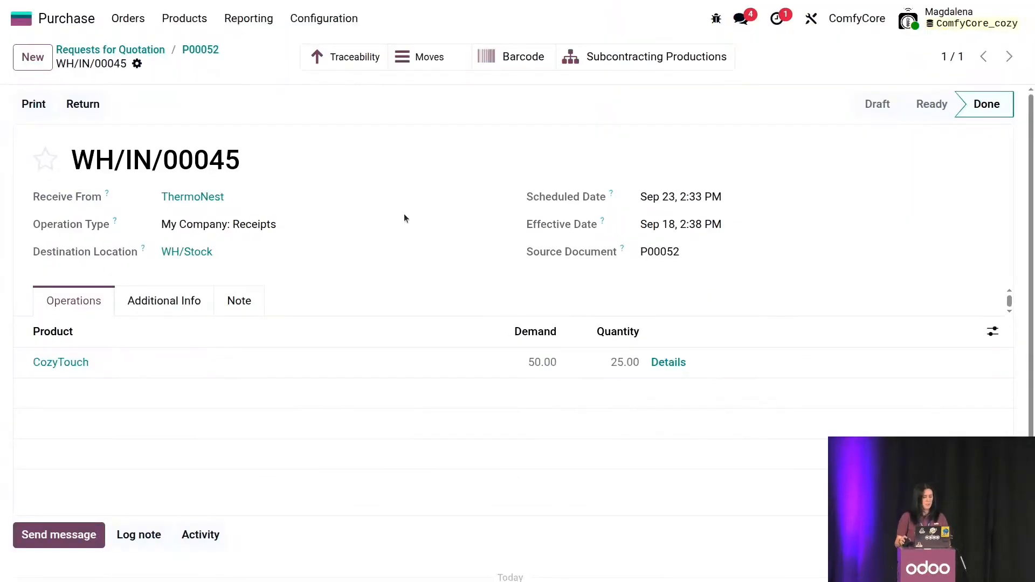
pyautogui.hotkey('alt', 'Tab')
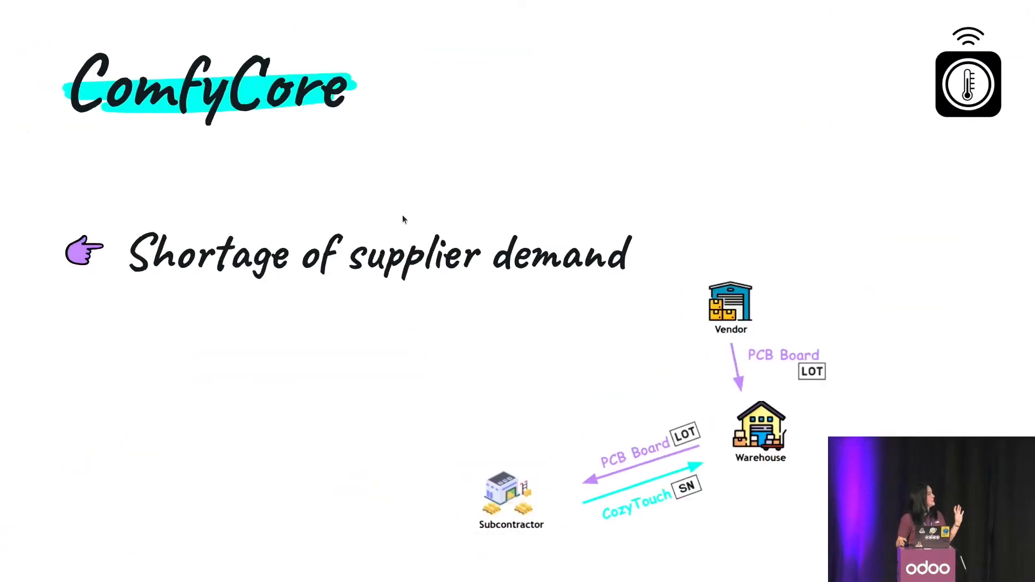
pyautogui.press('Right')
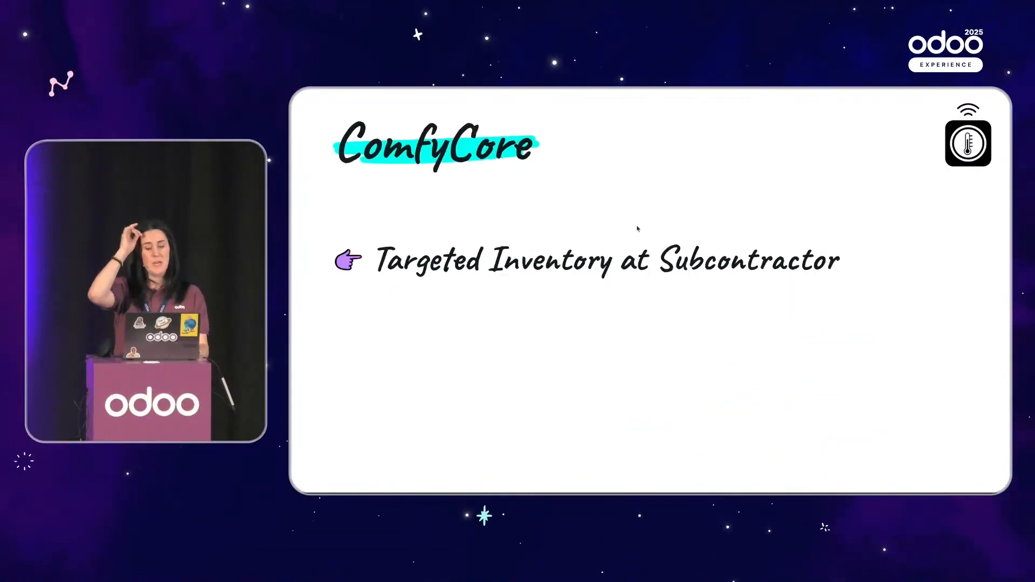
pyautogui.press('Right')
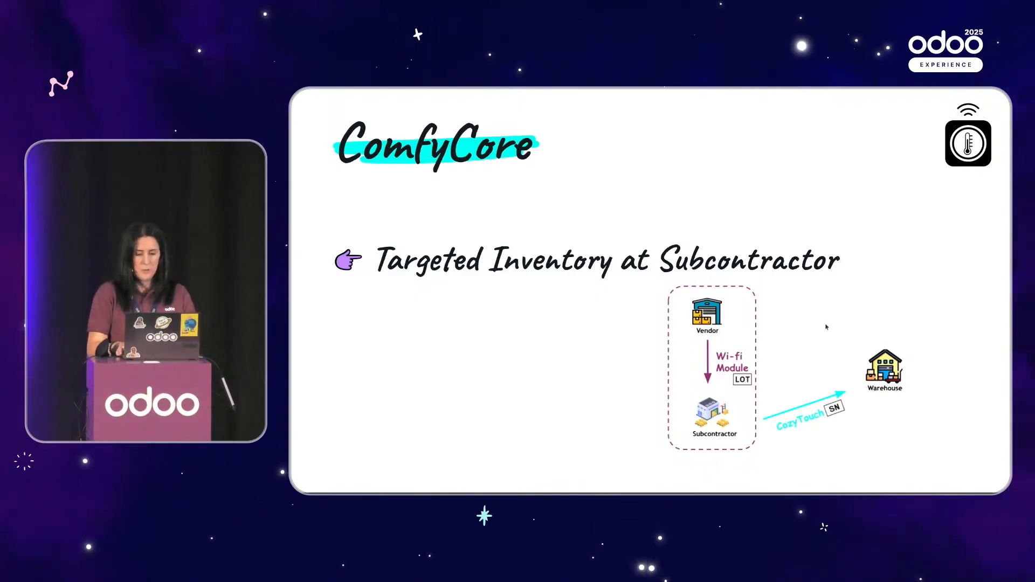
pyautogui.hotkey('ctrl', 'alt', 'Right')
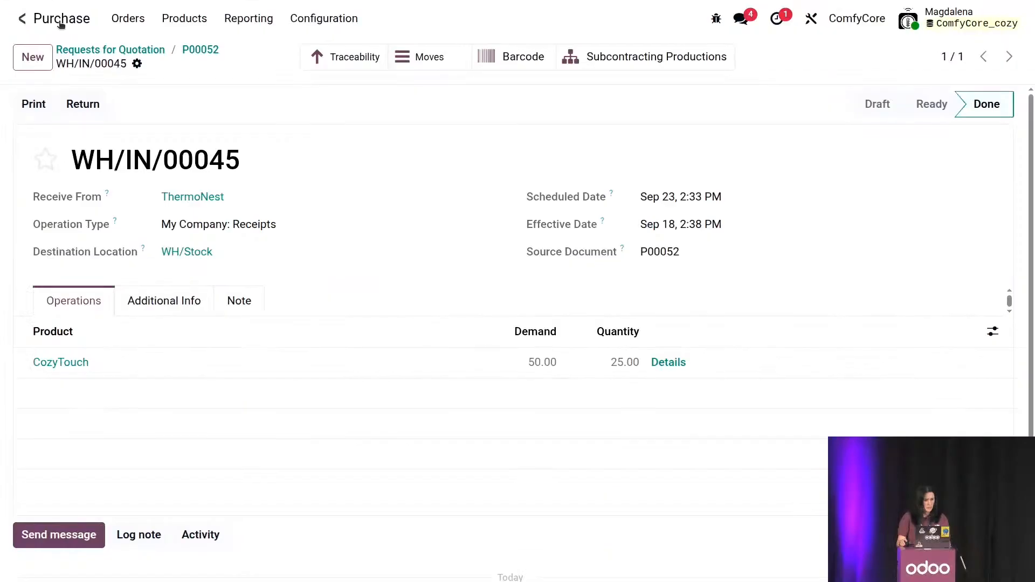
# - In Inventory, create and save an internal location named New Sub with Subcontracting as its parent location
pyautogui.click(304, 97)
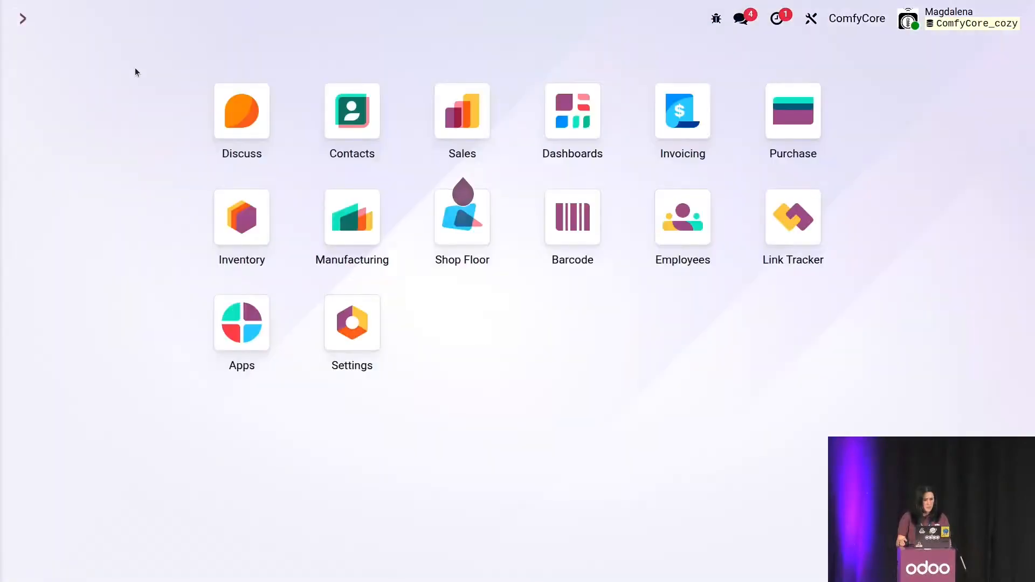
pyautogui.click(248, 205)
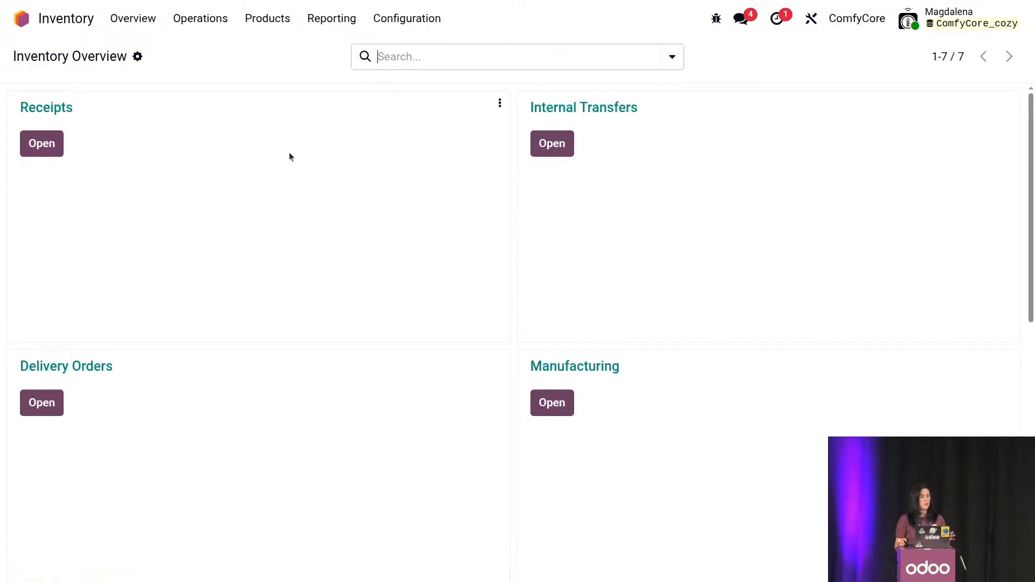
pyautogui.click(407, 19)
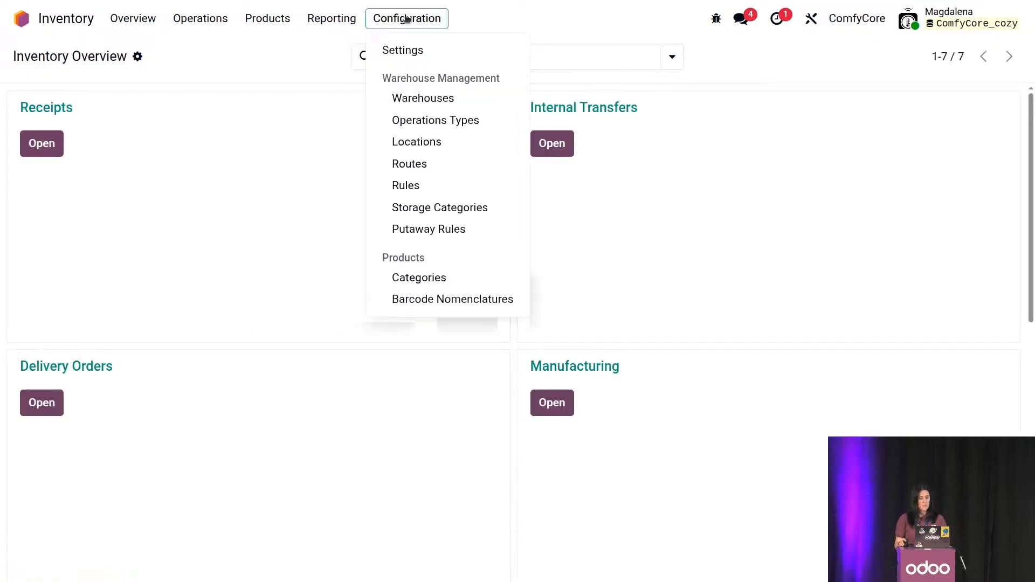
pyautogui.click(452, 143)
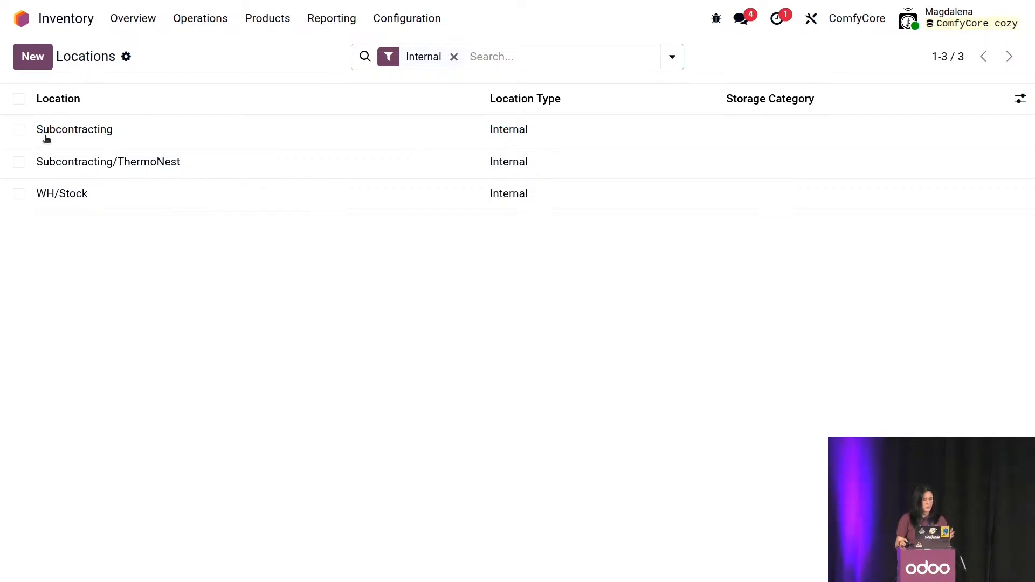
pyautogui.click(31, 66)
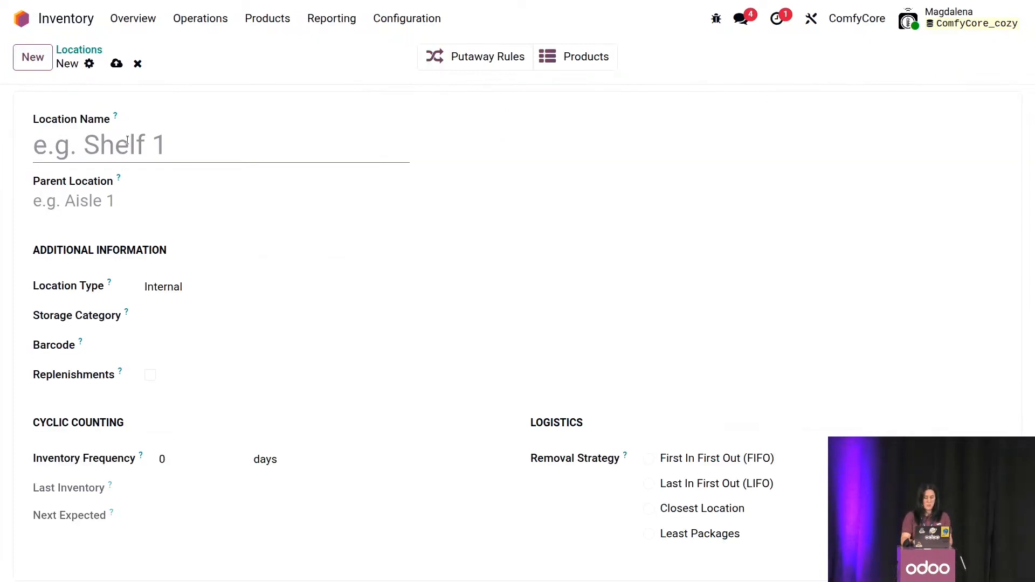
pyautogui.write('New Subs')
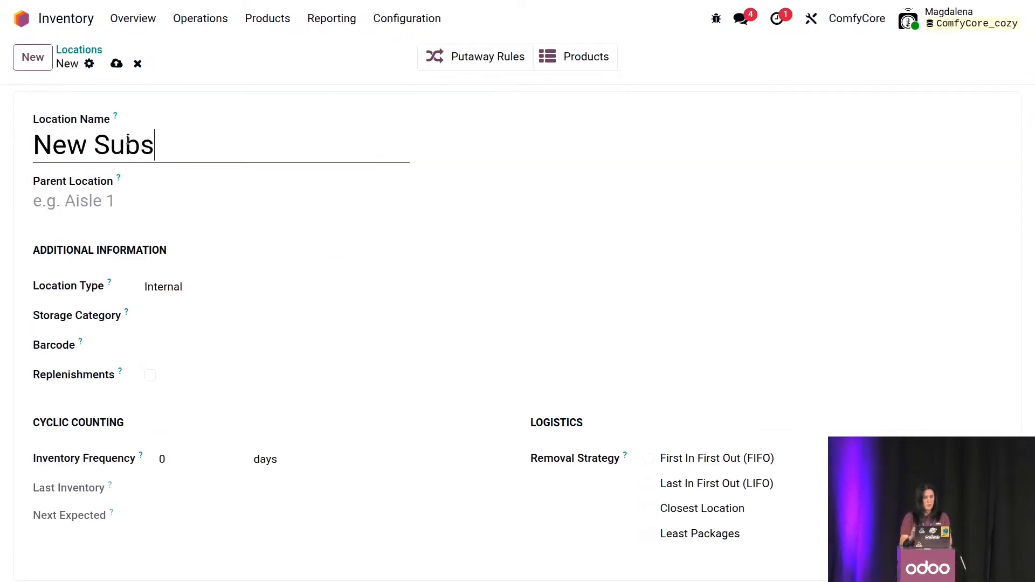
pyautogui.press('BackSpace')
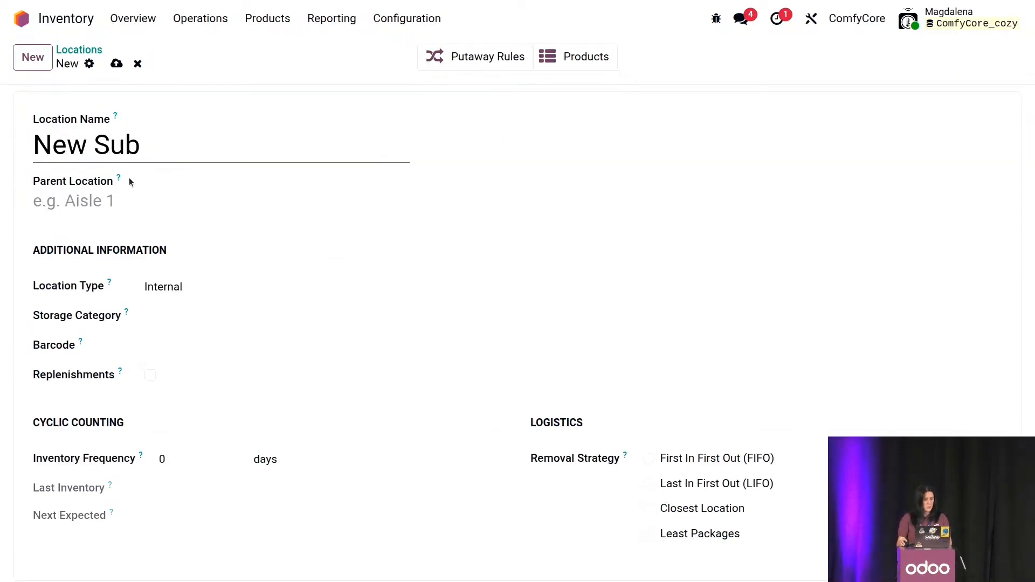
pyautogui.click(124, 201)
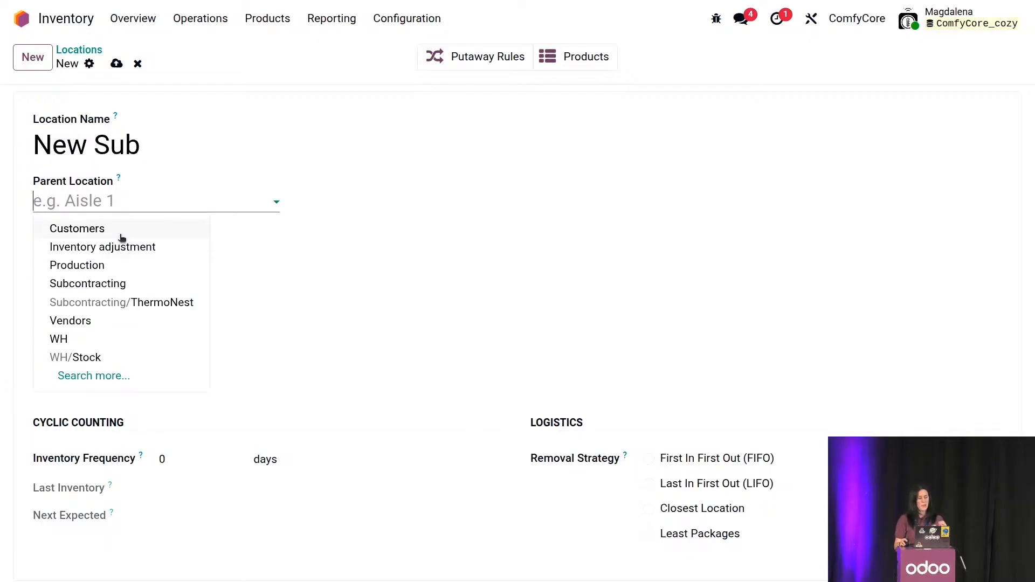
pyautogui.click(120, 285)
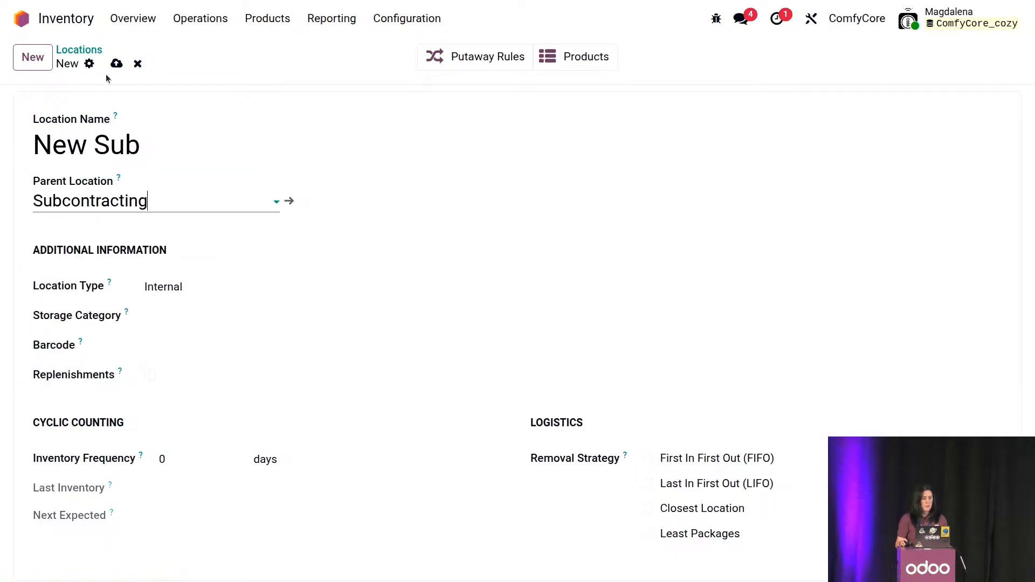
pyautogui.click(116, 64)
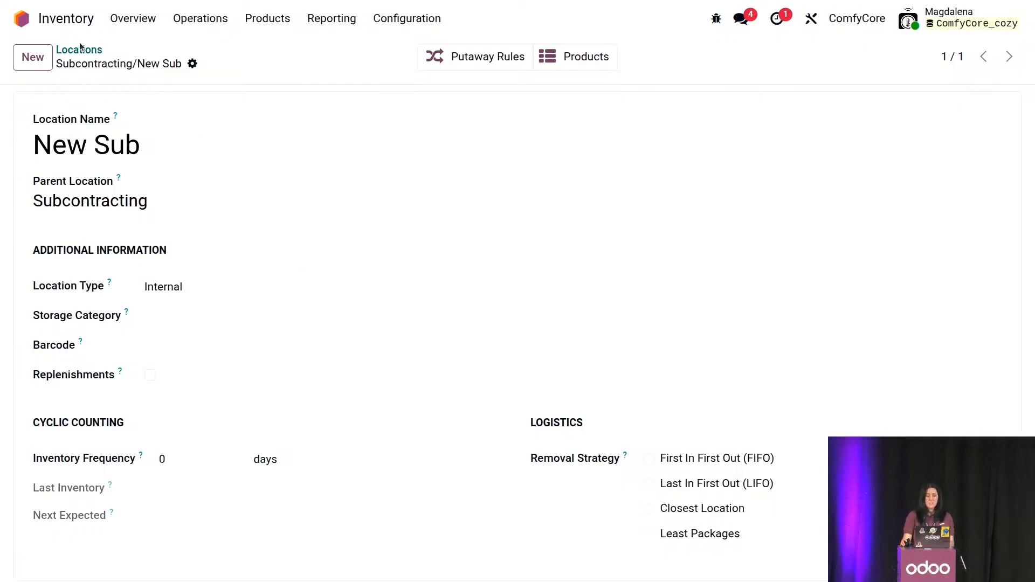
# - In Contacts, create a new company contact named New Subcont
pyautogui.click(22, 19)
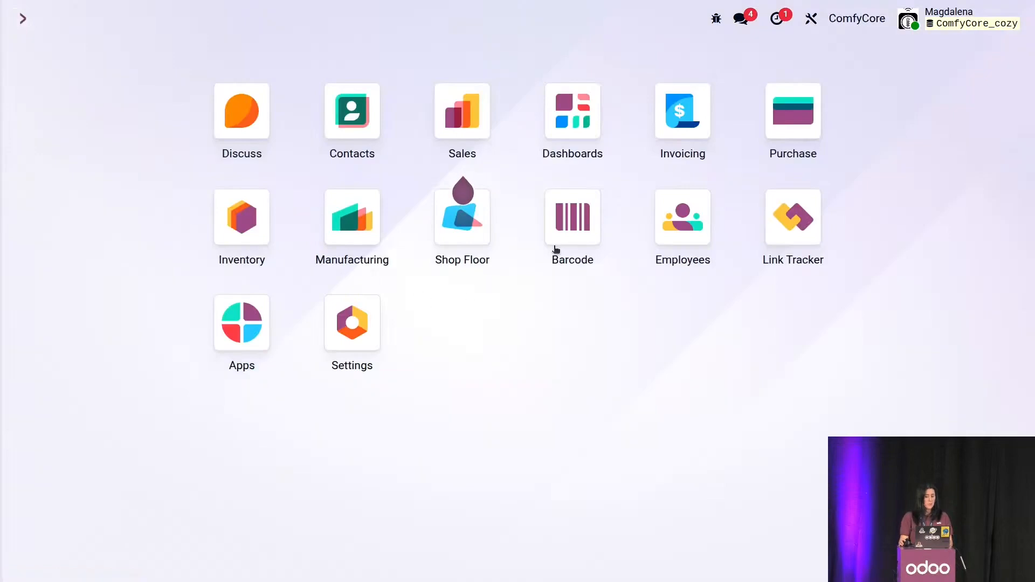
pyautogui.click(350, 112)
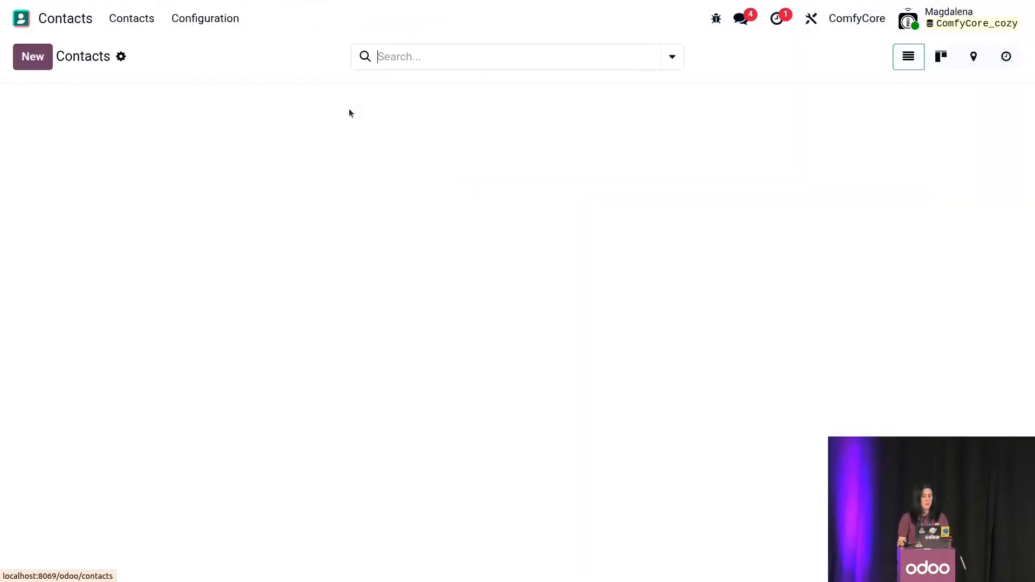
pyautogui.click(38, 62)
pyautogui.write('New')
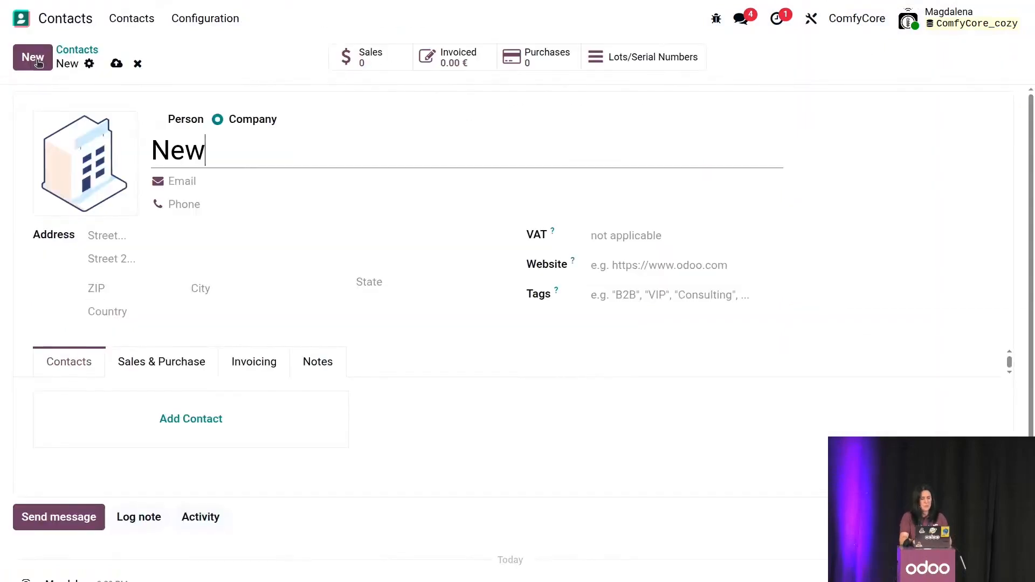
pyautogui.write(' Subcont')
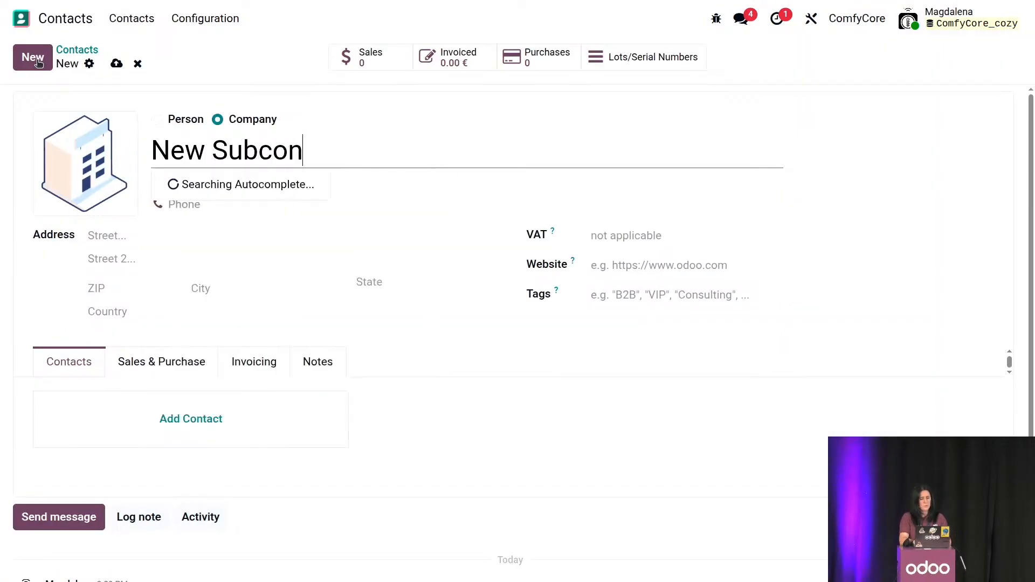
pyautogui.click(119, 65)
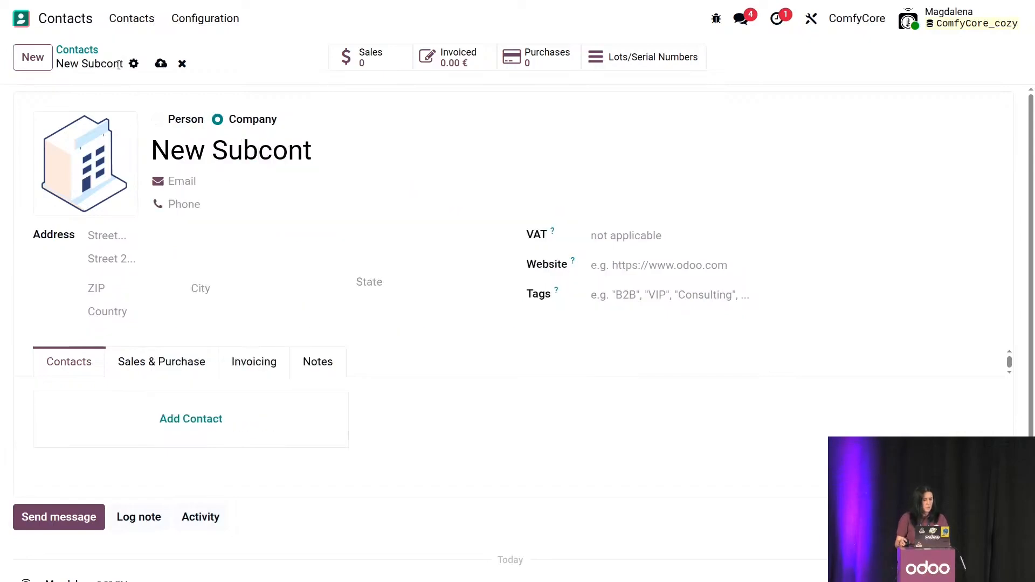
# - Set the New Subcont contact's subcontractor location to Subcontracting/New Sub and save the contact
pyautogui.click(187, 366)
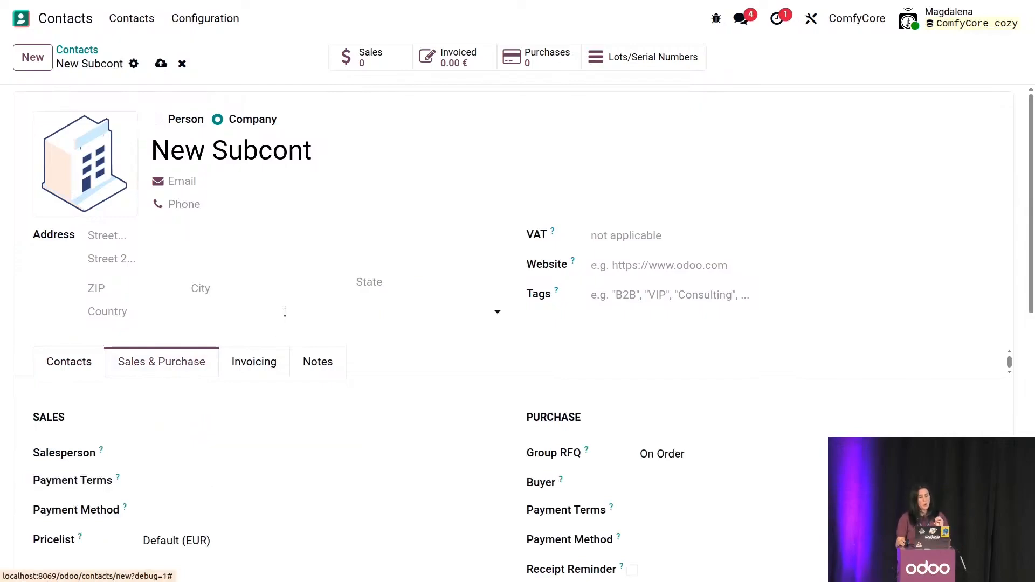
pyautogui.scroll(-5, 285, 312)
pyautogui.scroll(-3, 286, 334)
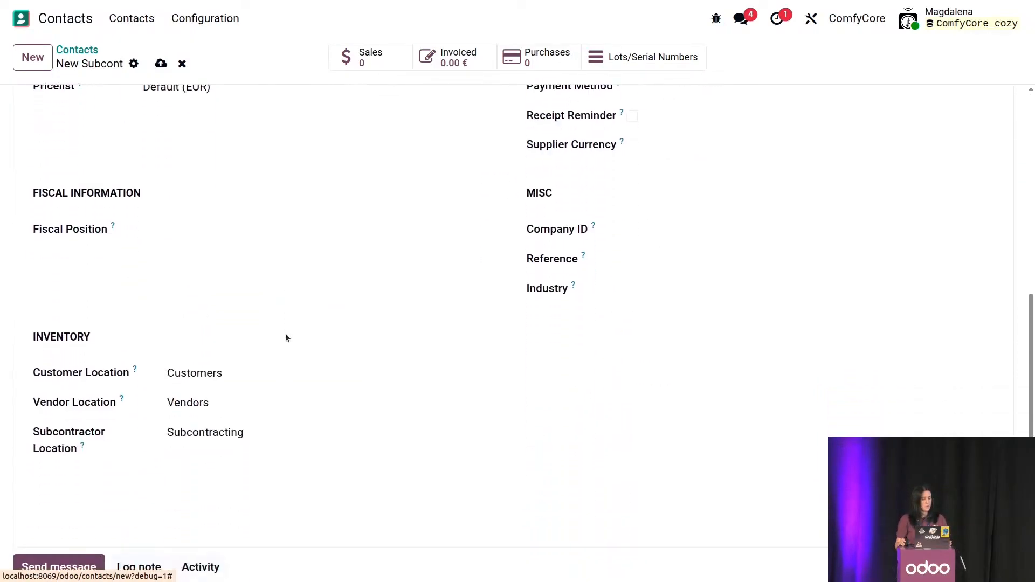
pyautogui.scroll(5, 272, 318)
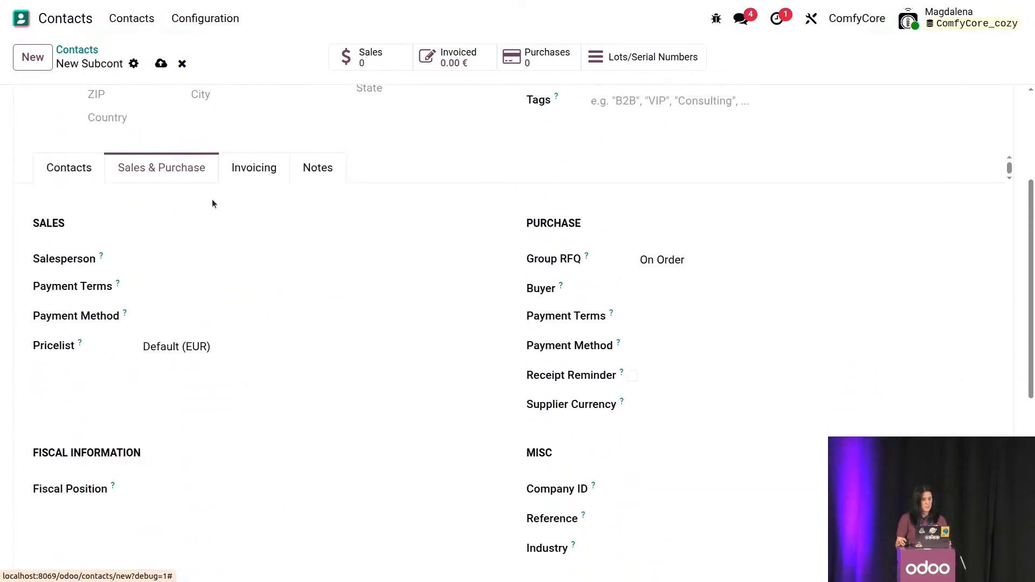
pyautogui.scroll(-6, 297, 300)
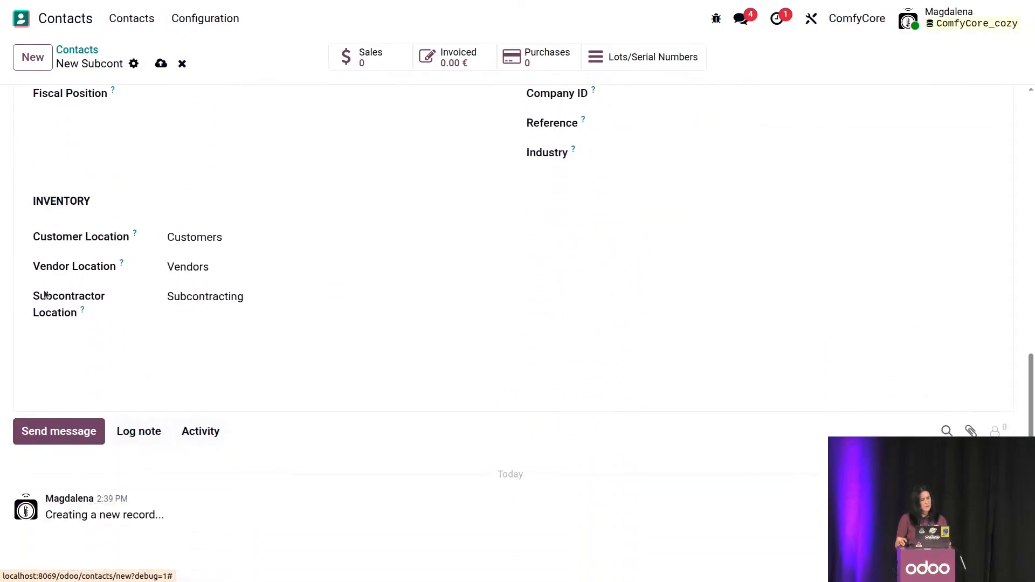
pyautogui.click(280, 296)
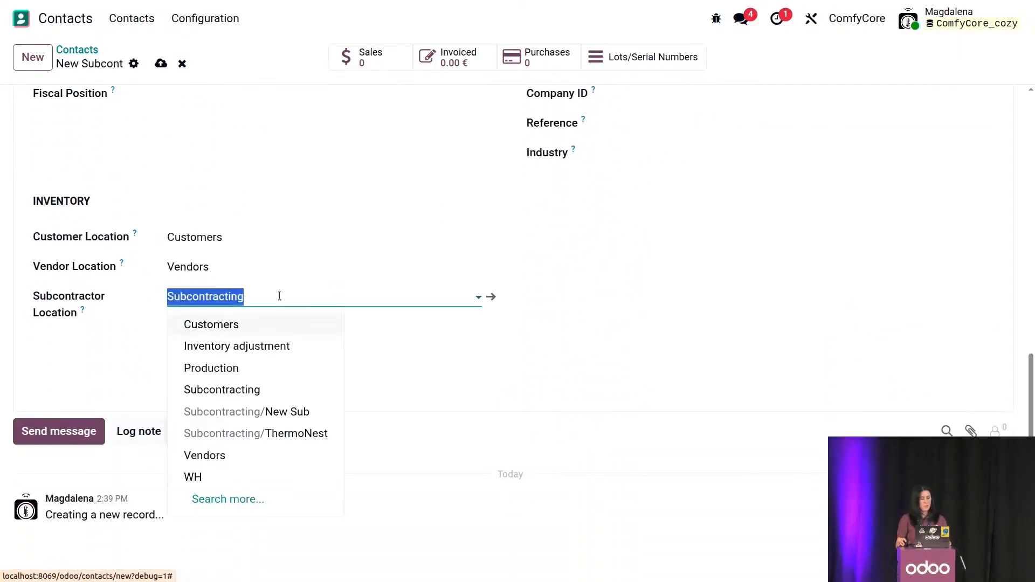
pyautogui.click(279, 296)
pyautogui.click(279, 297)
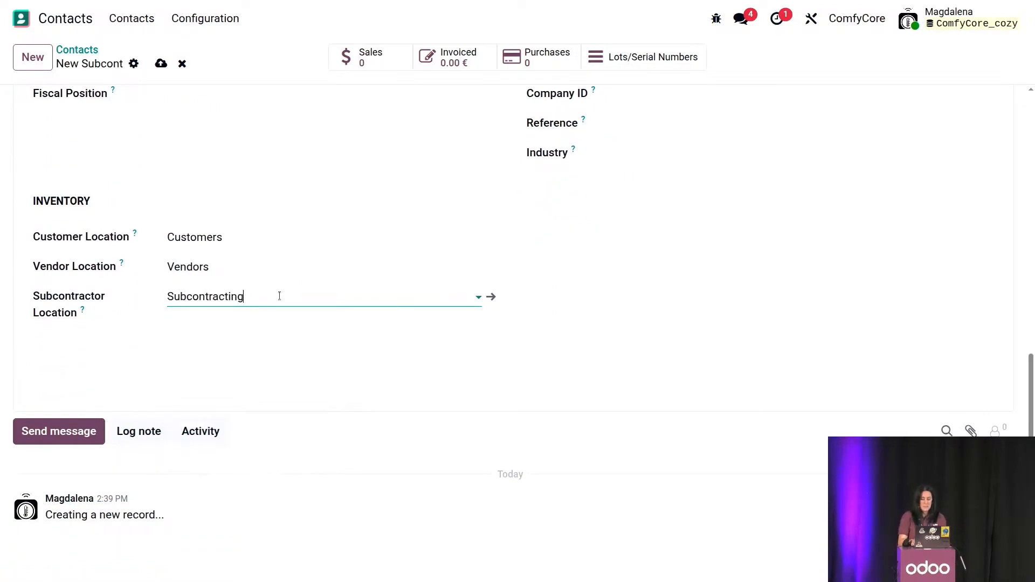
pyautogui.click(306, 325)
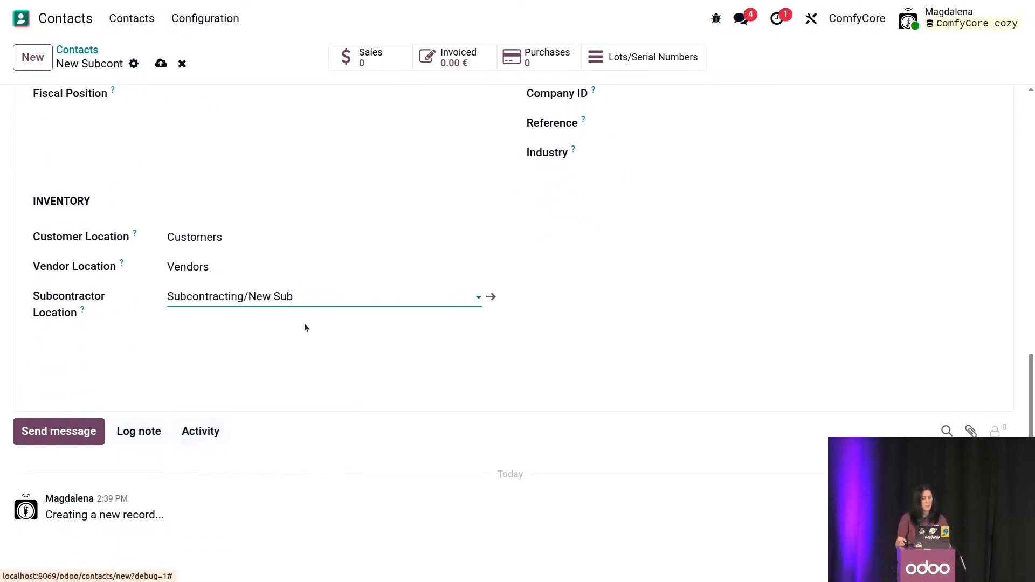
pyautogui.click(161, 64)
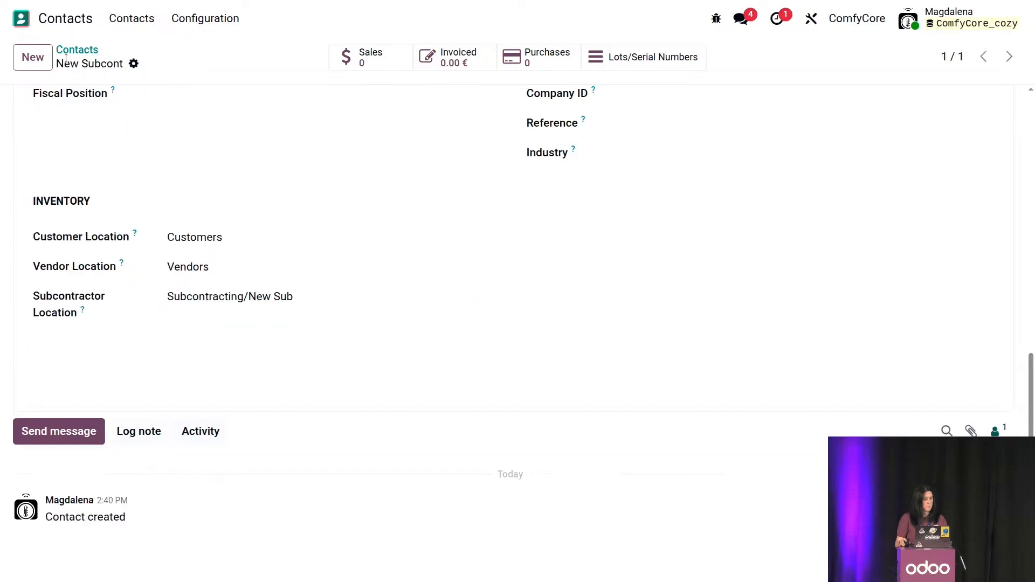
# - Switch to Inventory and open the Physical Inventory list
pyautogui.click(20, 18)
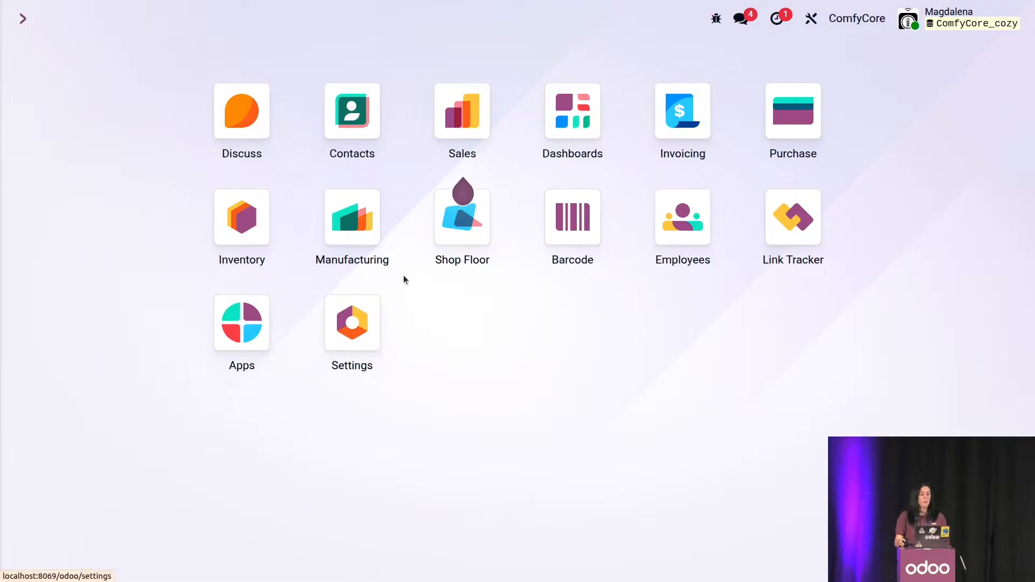
pyautogui.click(236, 215)
pyautogui.click(197, 21)
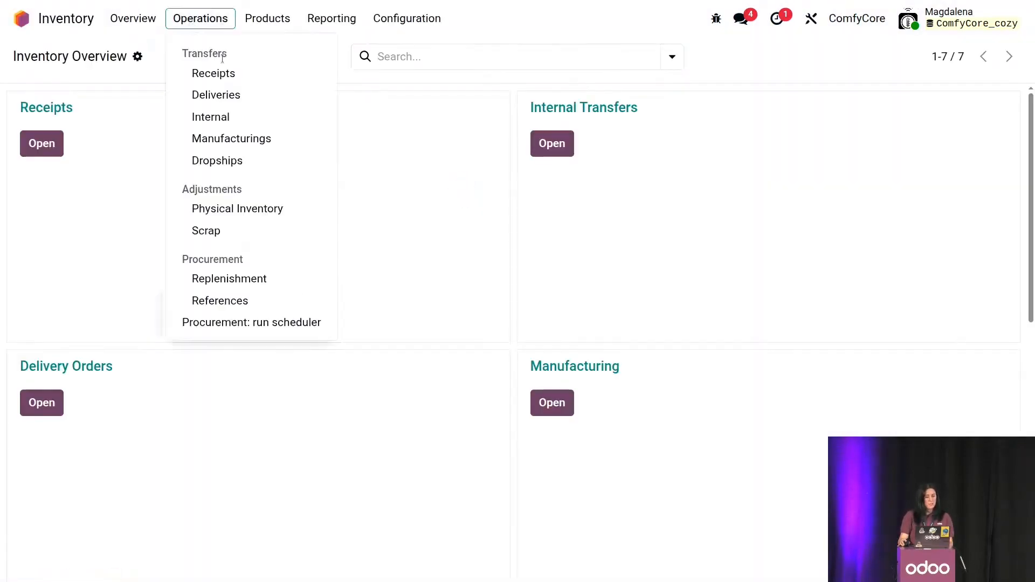
pyautogui.click(250, 219)
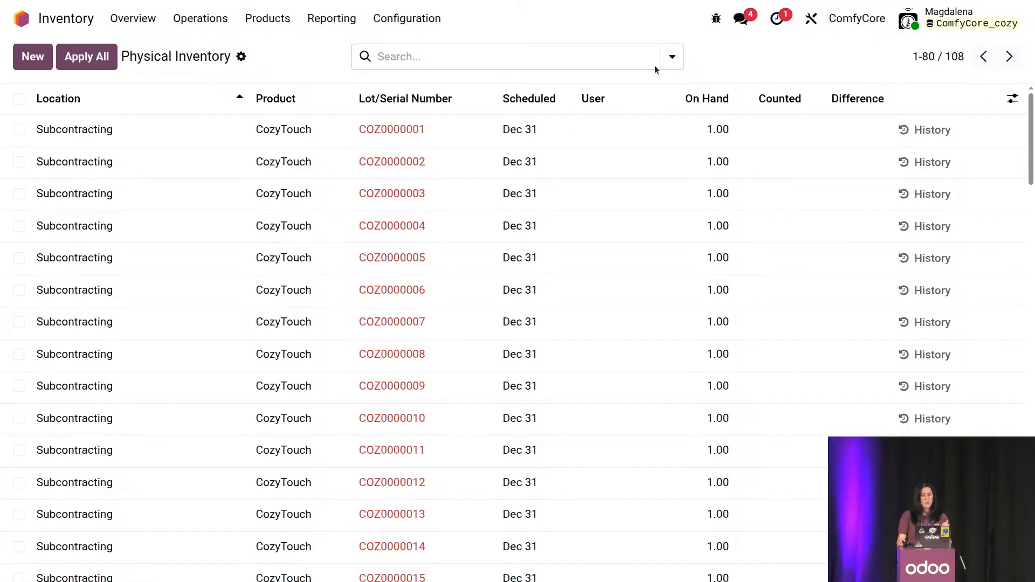
# - Filter the physical inventory to subcontracting locations, group it by product, and expand the Wi-Fi Module group
pyautogui.click(671, 58)
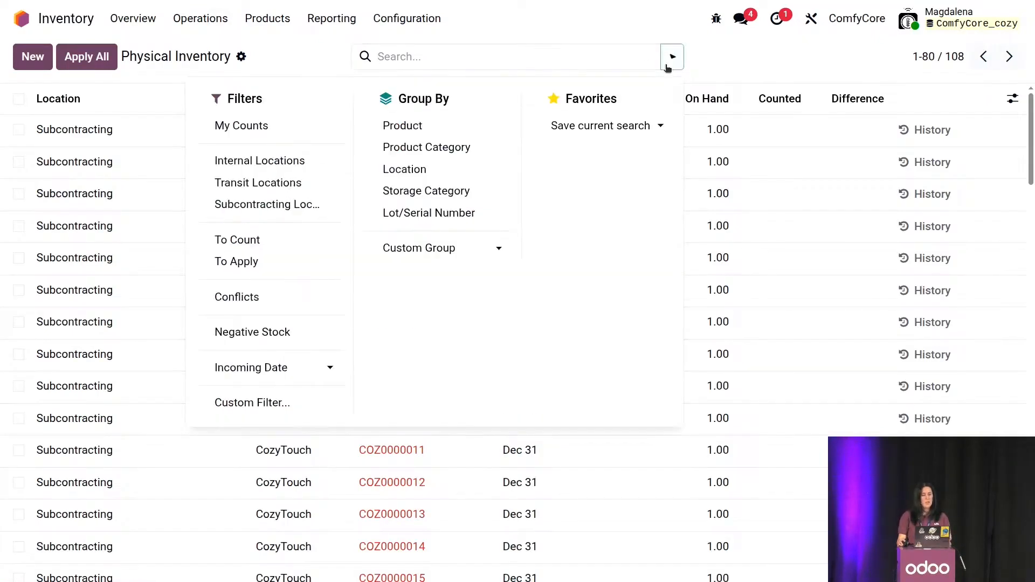
pyautogui.click(311, 210)
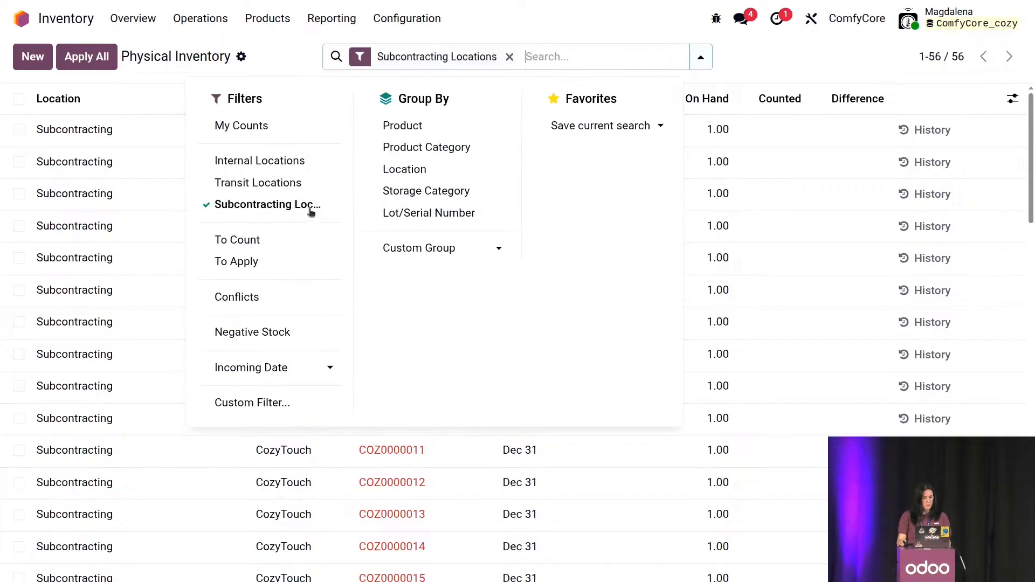
pyautogui.click(425, 137)
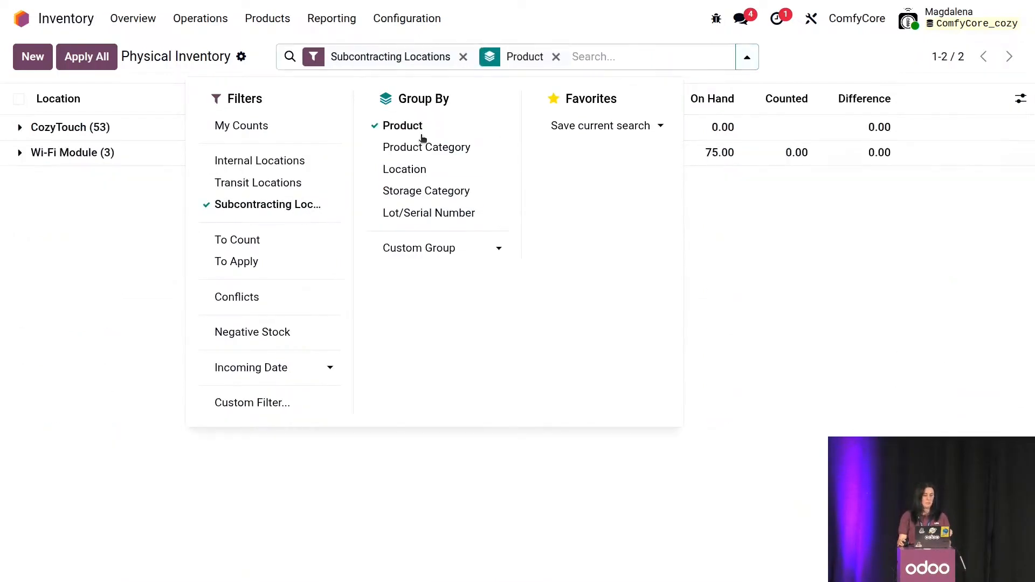
pyautogui.click(129, 209)
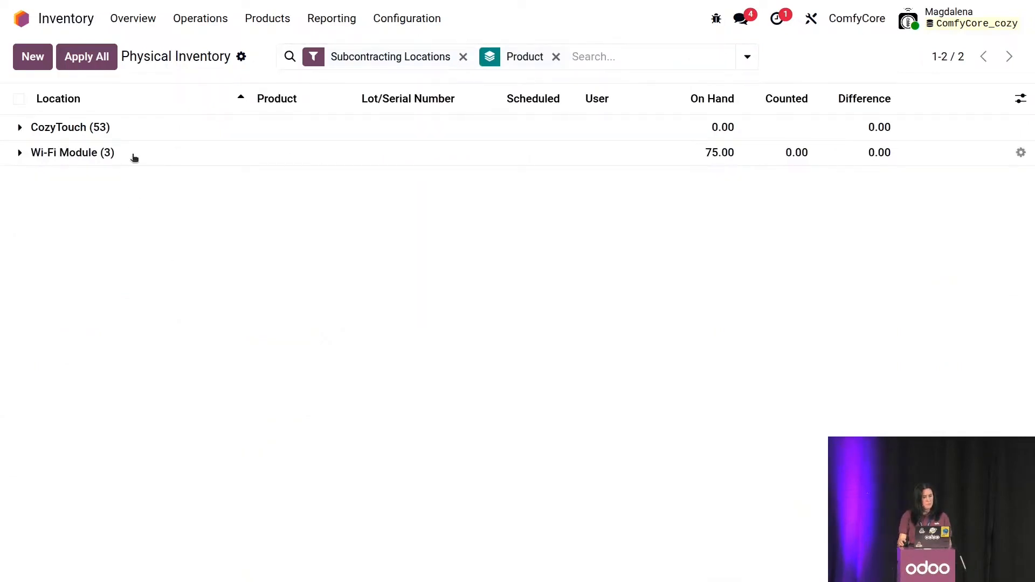
pyautogui.click(134, 156)
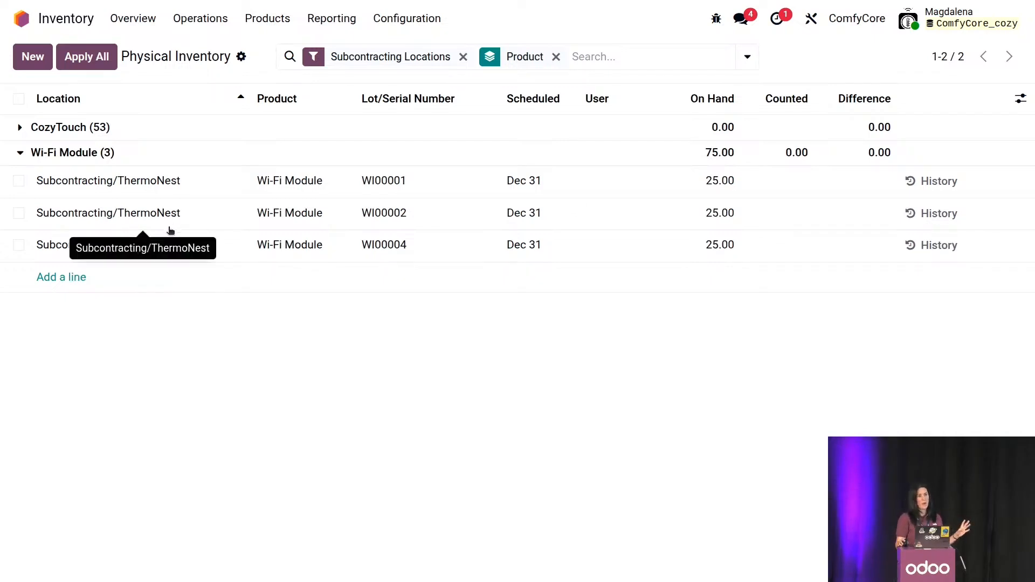
# - In Replenishment, widen the product and location columns and order the 25 Wi-Fi Modules for Subcontracting/ThermoNest
pyautogui.moveTo(160, 99)
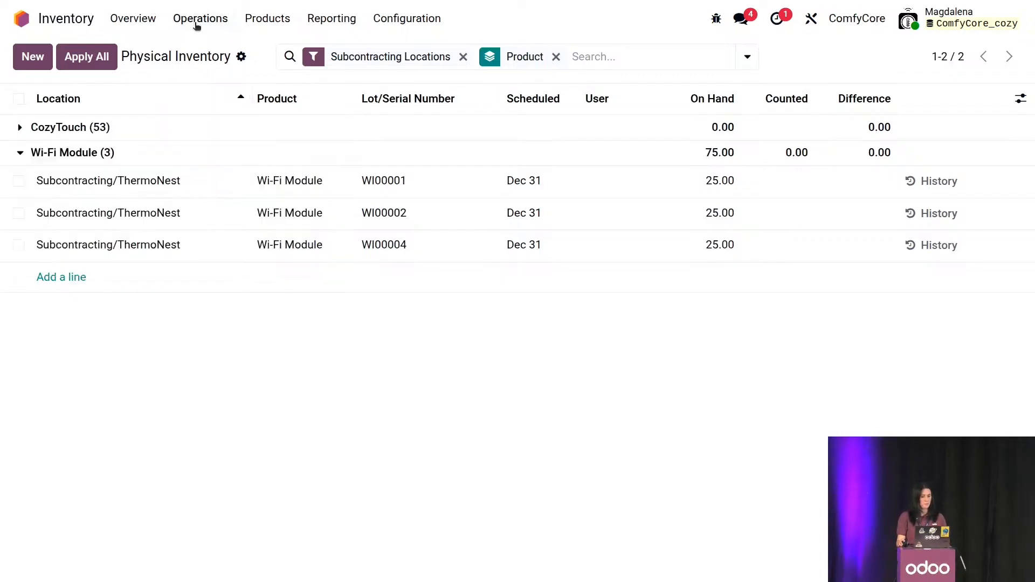
pyautogui.click(198, 19)
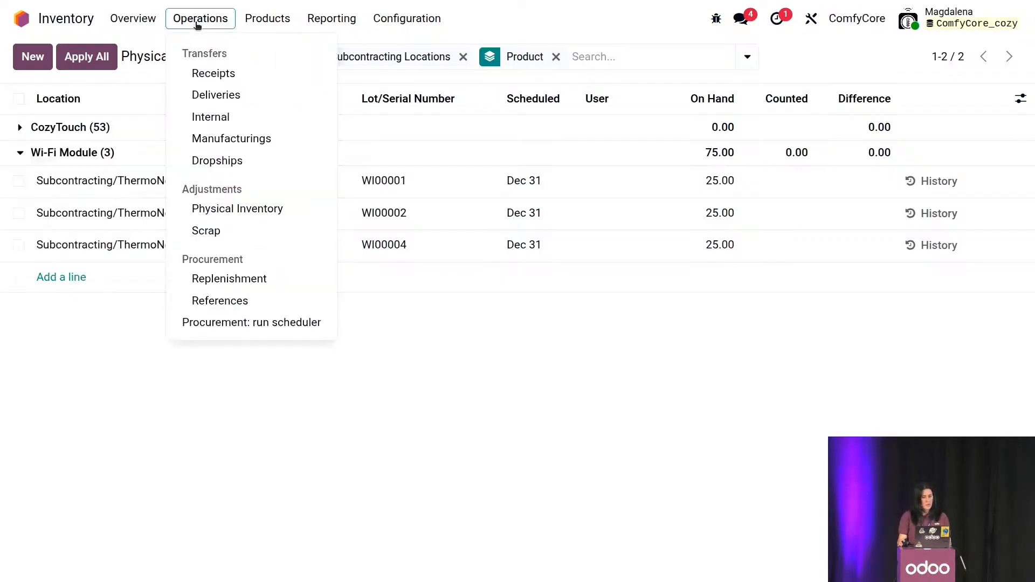
pyautogui.click(231, 279)
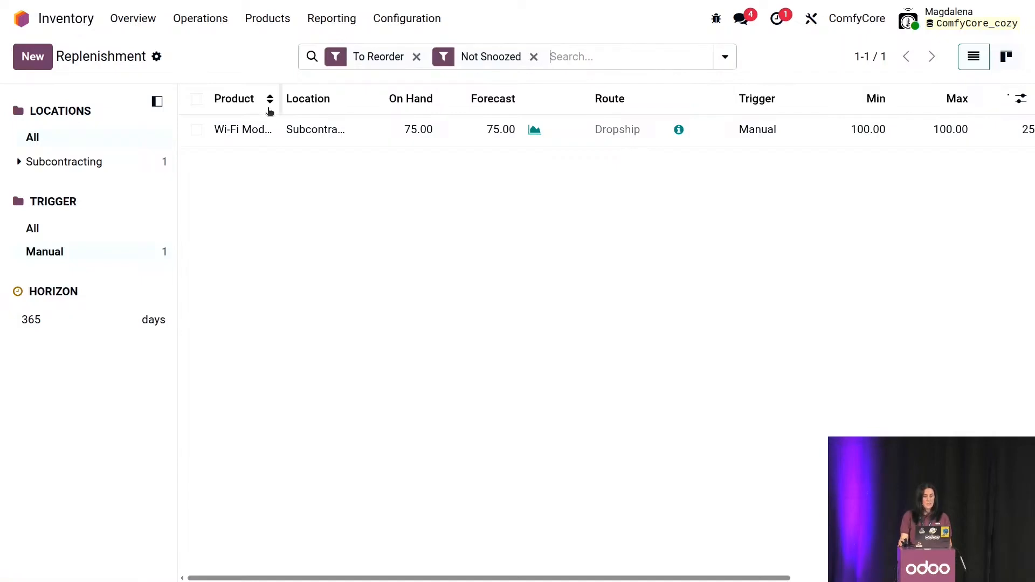
pyautogui.moveTo(280, 102); pyautogui.dragTo(304, 104)
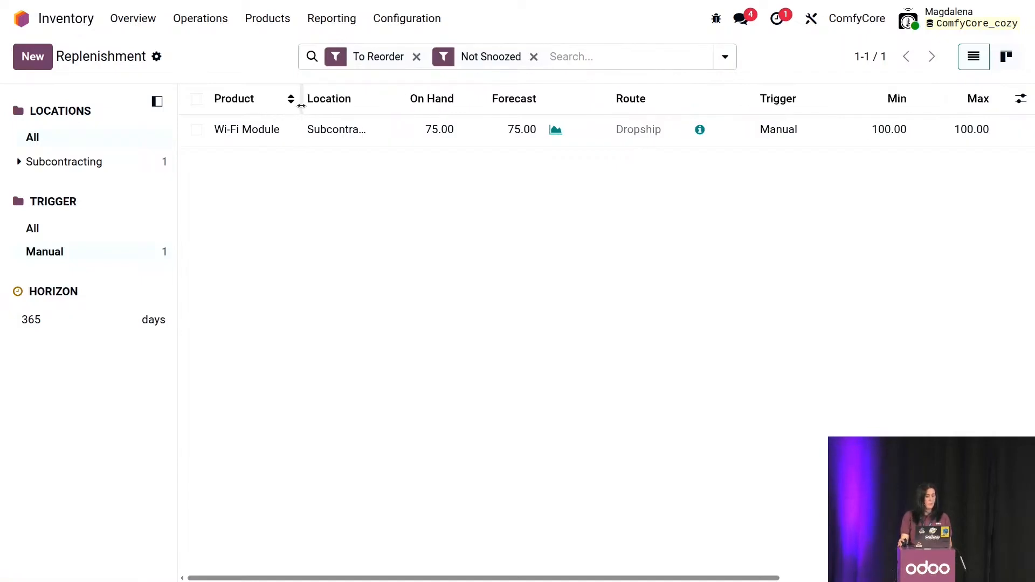
pyautogui.moveTo(376, 96); pyautogui.dragTo(459, 100)
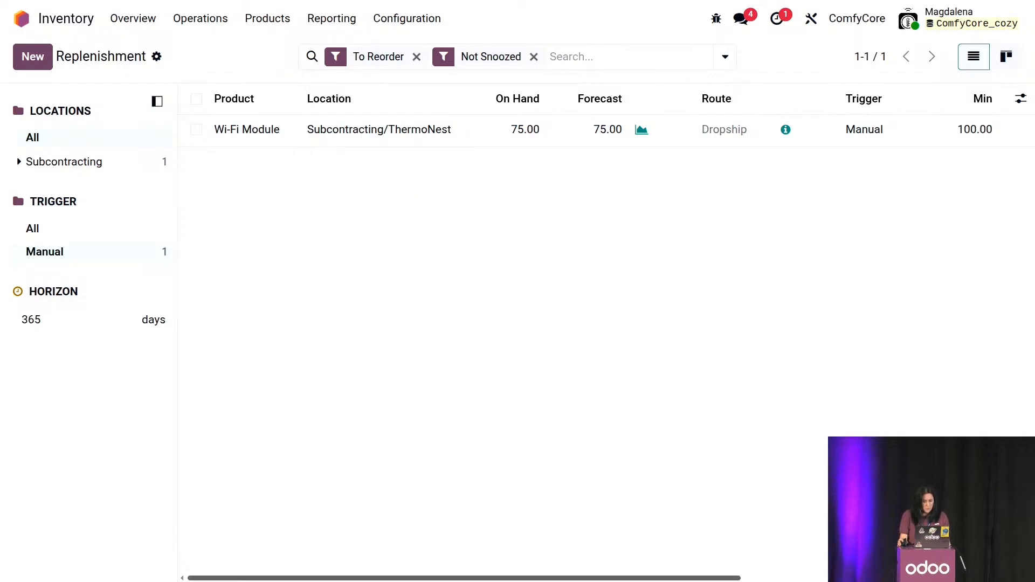
pyautogui.moveTo(372, 579); pyautogui.dragTo(551, 563)
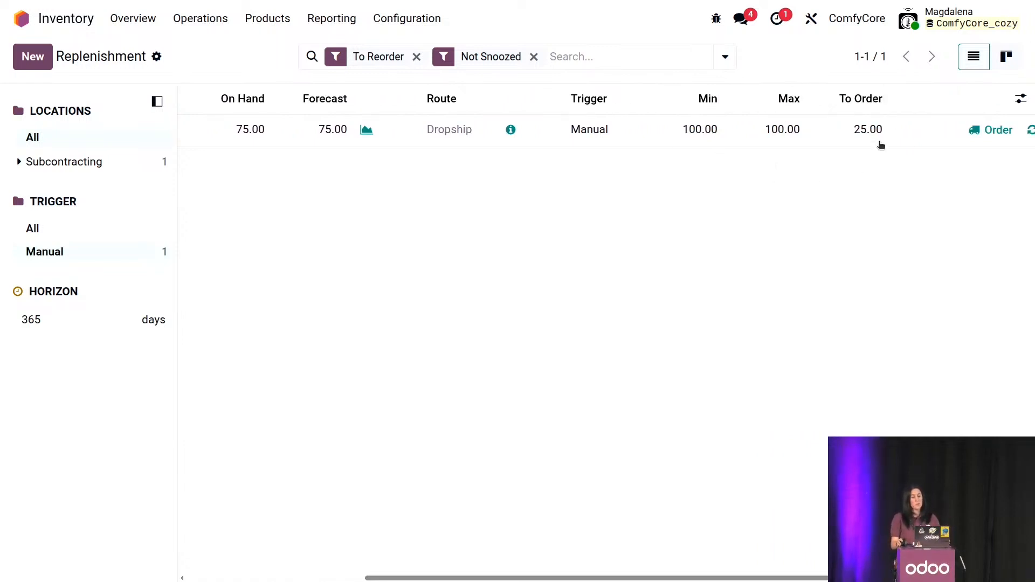
pyautogui.moveTo(599, 577); pyautogui.dragTo(673, 578)
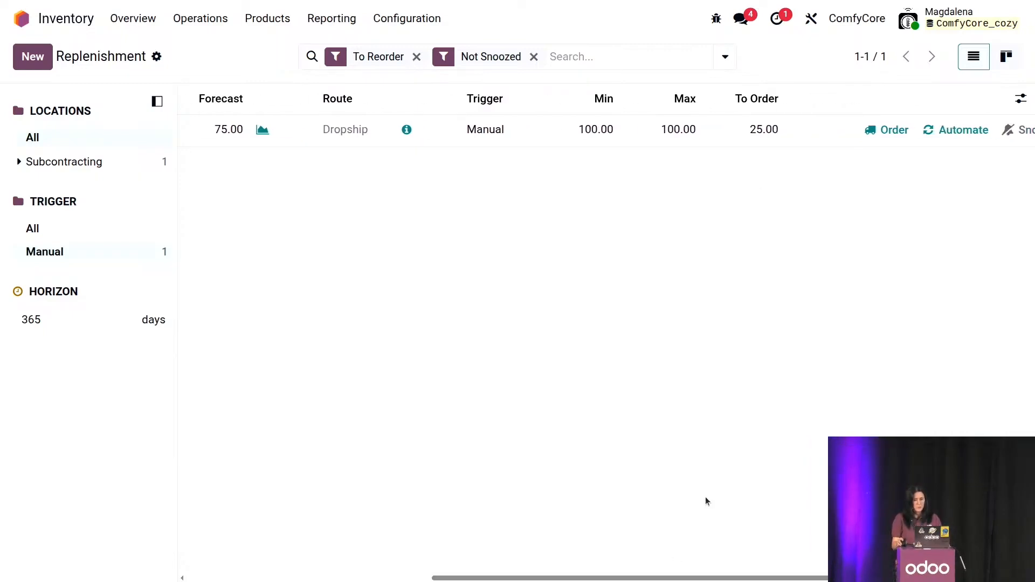
pyautogui.click(887, 130)
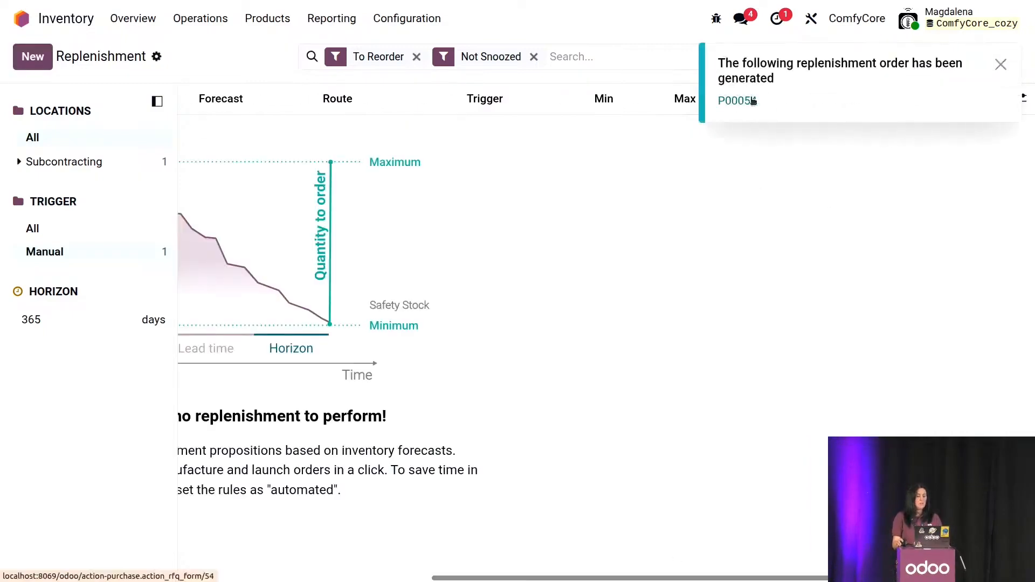
# - Open the generated Wi-Fi Module purchase order, confirm it, and open its dropship transfer
pyautogui.click(736, 102)
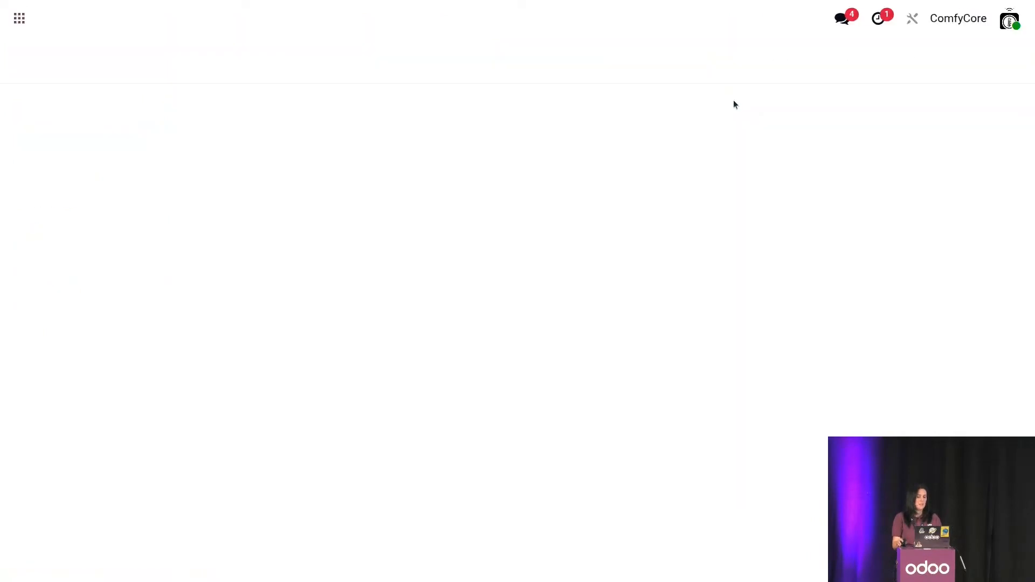
pyautogui.click(134, 99)
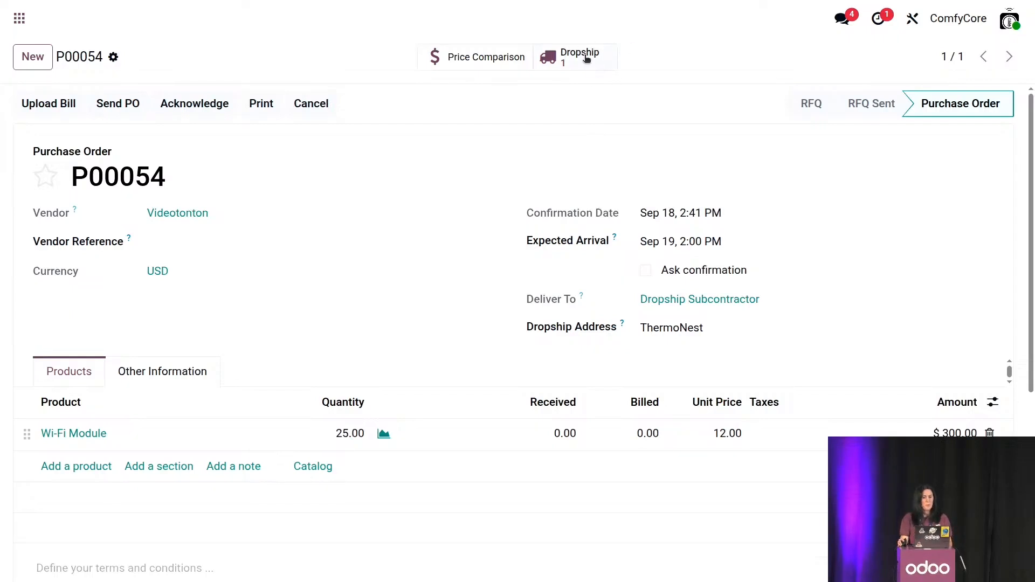
pyautogui.click(591, 60)
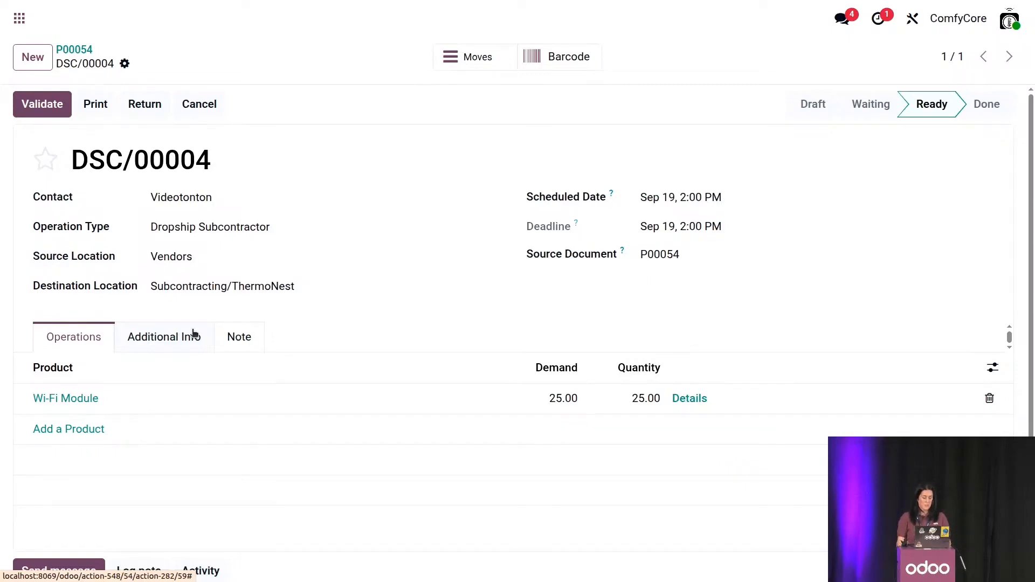
# - Copy lot number WI009598 from the Lots Received_Wi-fi Module spreadsheet and return to the dropship transfer
pyautogui.hotkey('alt', 'Tab')
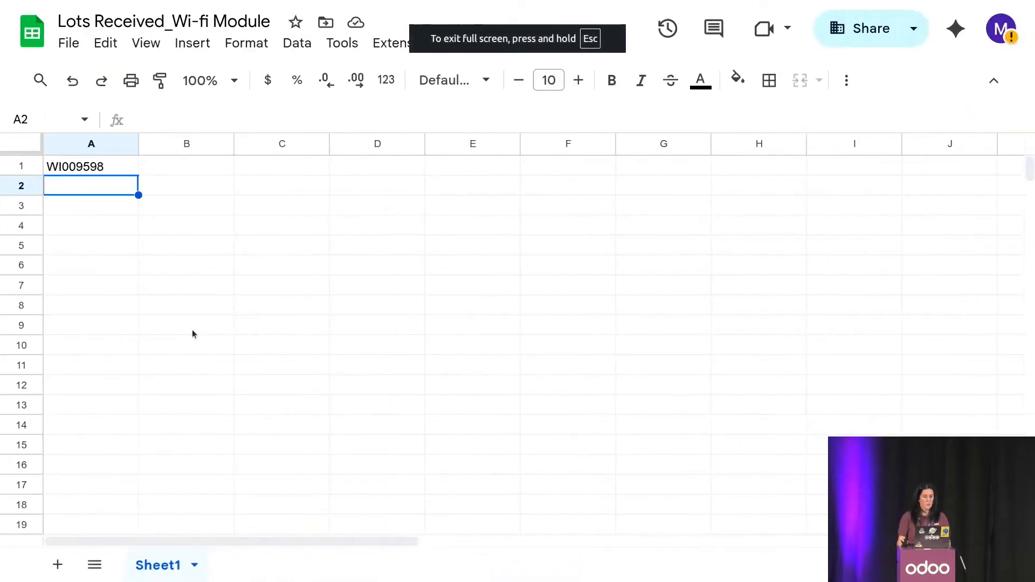
pyautogui.click(92, 172)
pyautogui.hotkey('ctrl', 'c')
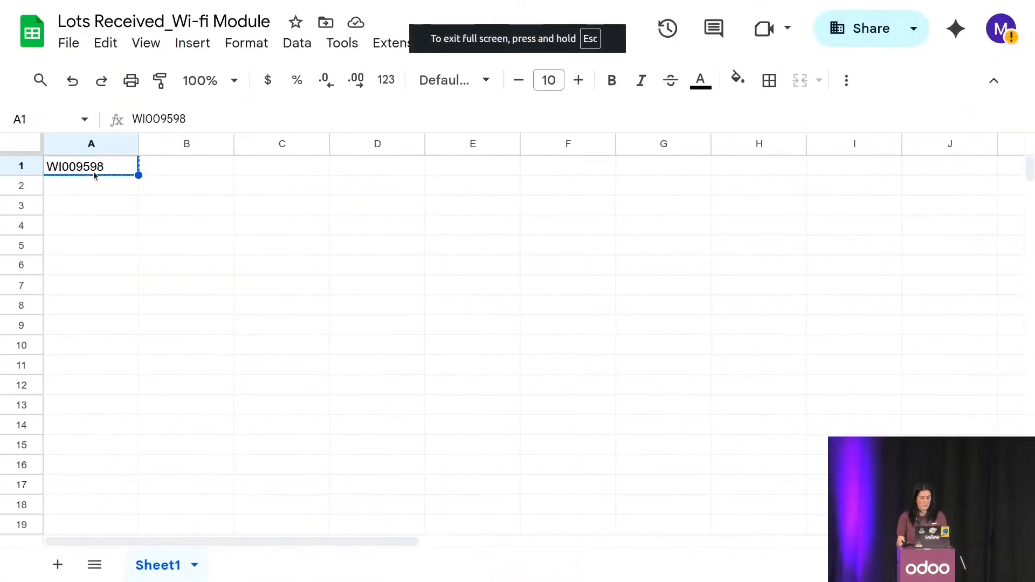
pyautogui.hotkey('alt', 'Tab')
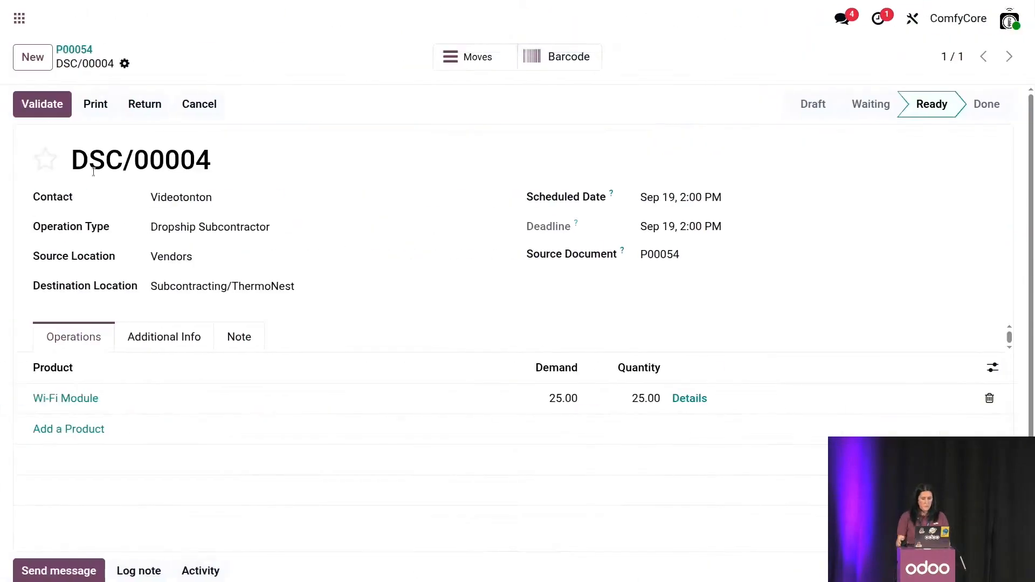
# - Generate lot WI009598 for the 25 Wi-Fi Modules in the dropship's detailed operations, save it, and validate the transfer
pyautogui.click(689, 399)
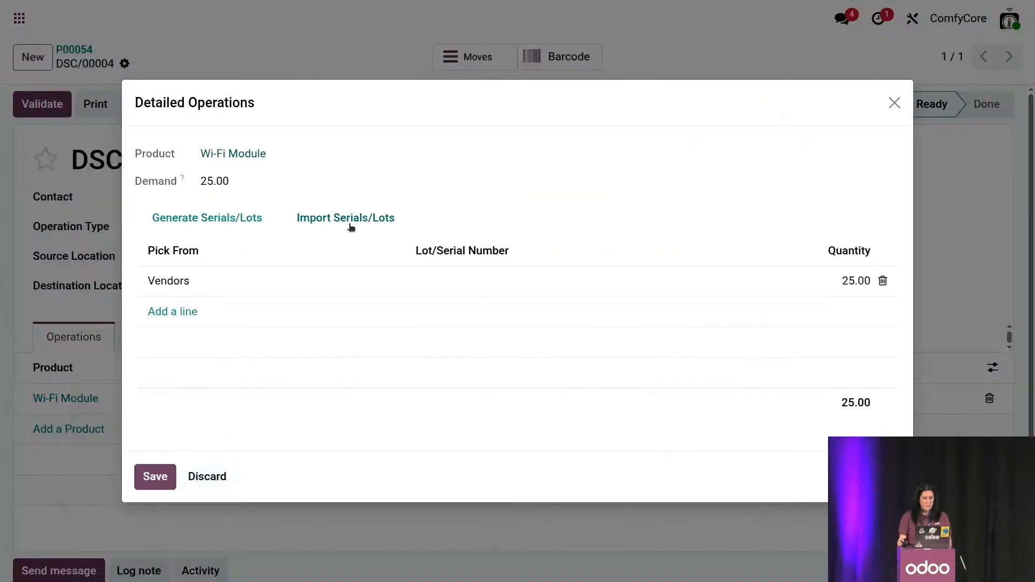
pyautogui.click(238, 218)
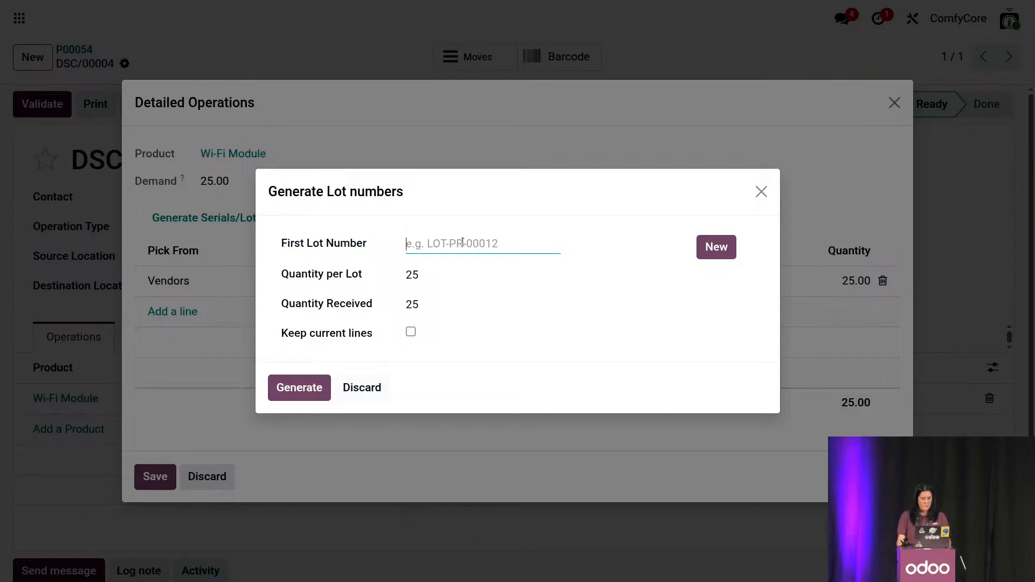
pyautogui.hotkey('ctrl', 'v')
pyautogui.click(486, 335)
pyautogui.click(299, 388)
pyautogui.click(154, 478)
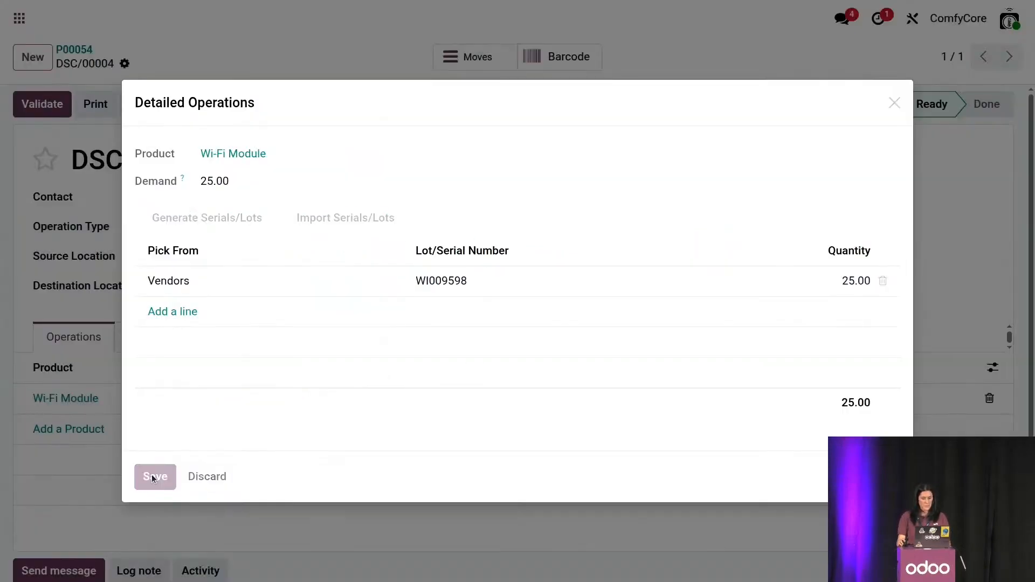
pyautogui.click(40, 104)
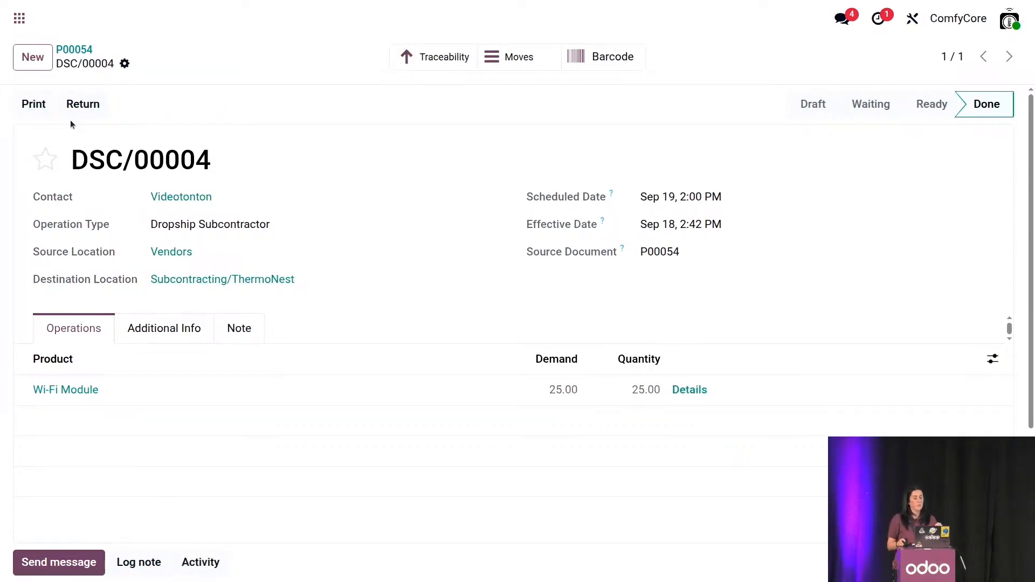
# - Open the Subcontracting/ThermoNest location from the dropship transfer and view the products stocked there
pyautogui.click(193, 285)
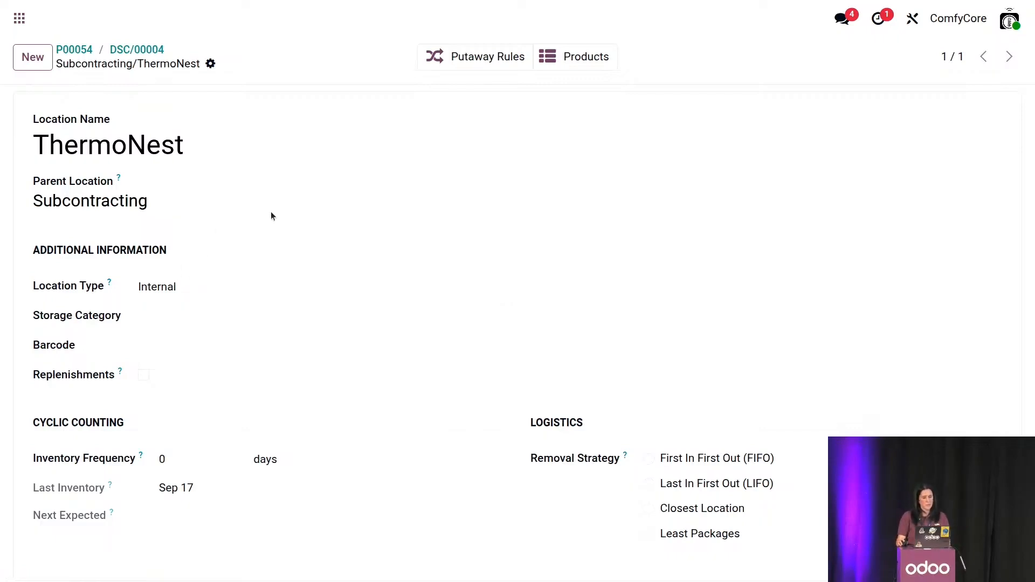
pyautogui.click(594, 62)
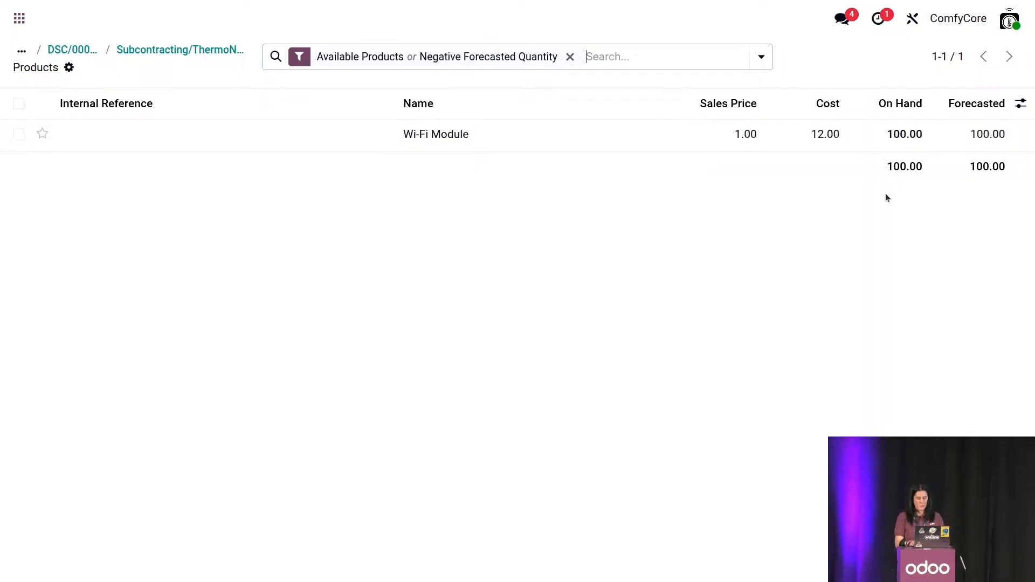
pyautogui.hotkey('alt', 'Tab')
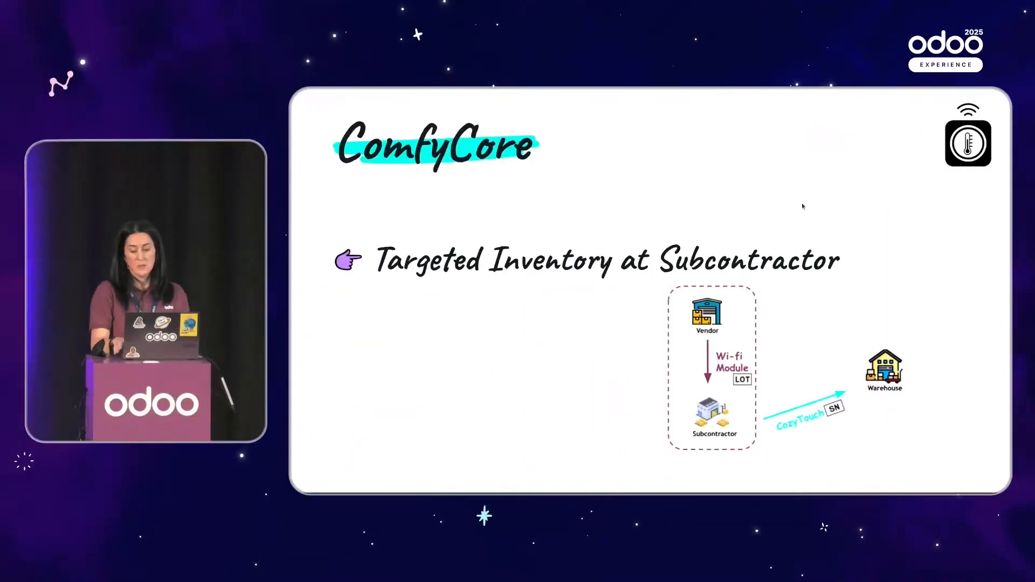
pyautogui.press('Right')
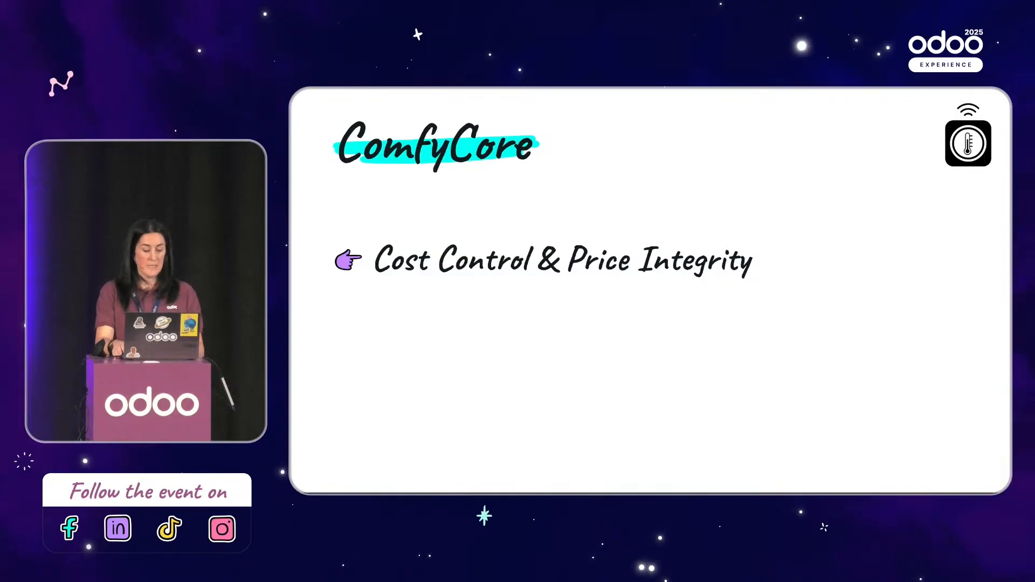
pyautogui.hotkey('ctrl', 'alt', 'Right')
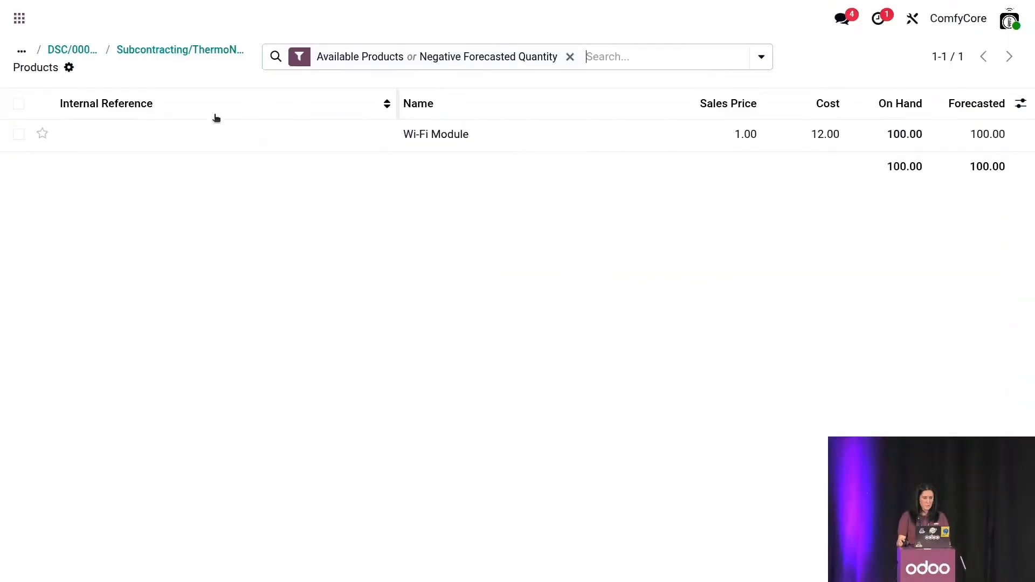
# - In Purchase, create a new request for quotation with ThermoNest as the vendor
pyautogui.click(20, 19)
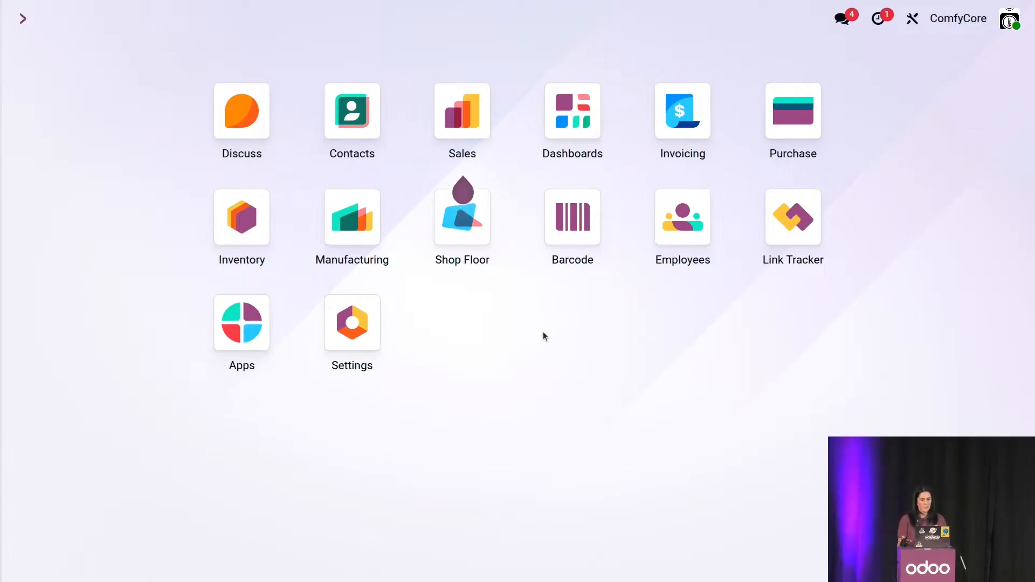
pyautogui.click(777, 134)
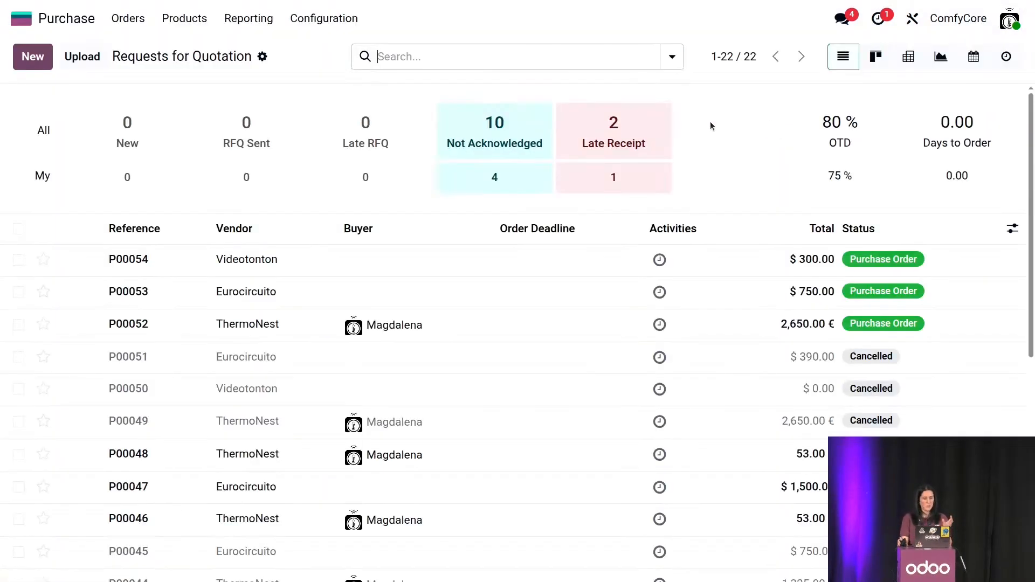
pyautogui.click(38, 54)
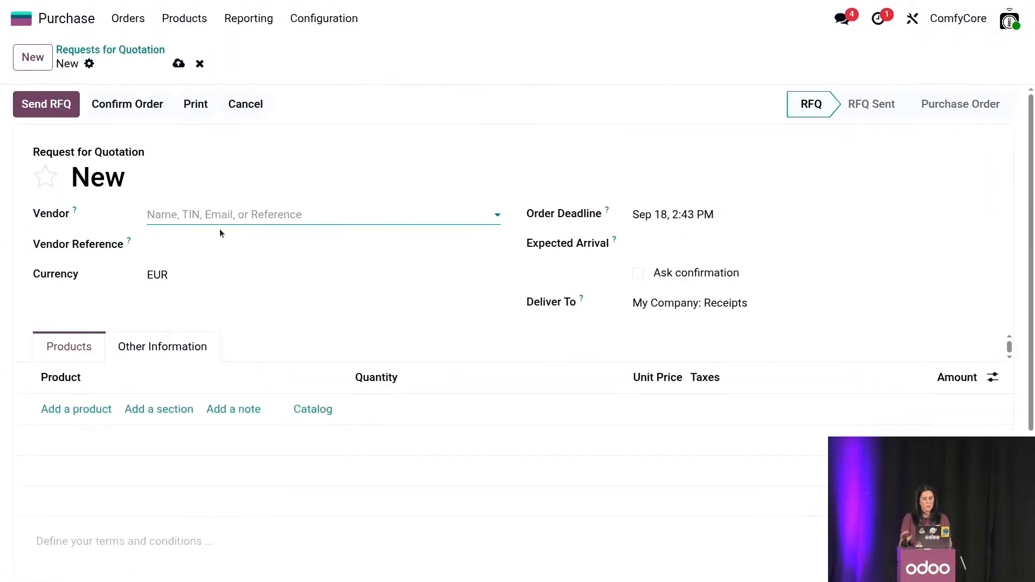
pyautogui.write('nest')
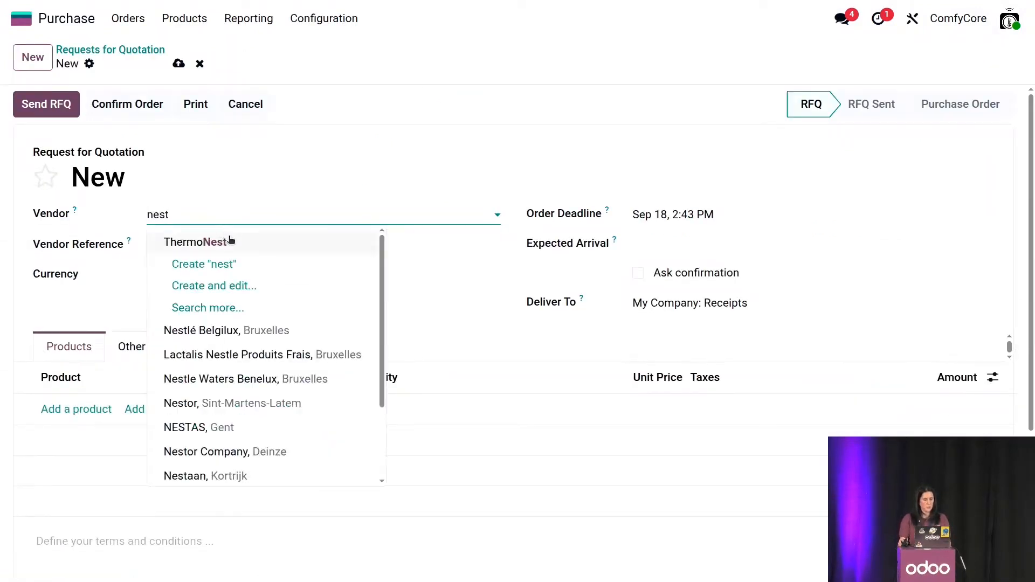
pyautogui.click(228, 241)
# - Add a CozyTouch line with quantity 25 to the ThermoNest request for quotation and save it
pyautogui.click(88, 412)
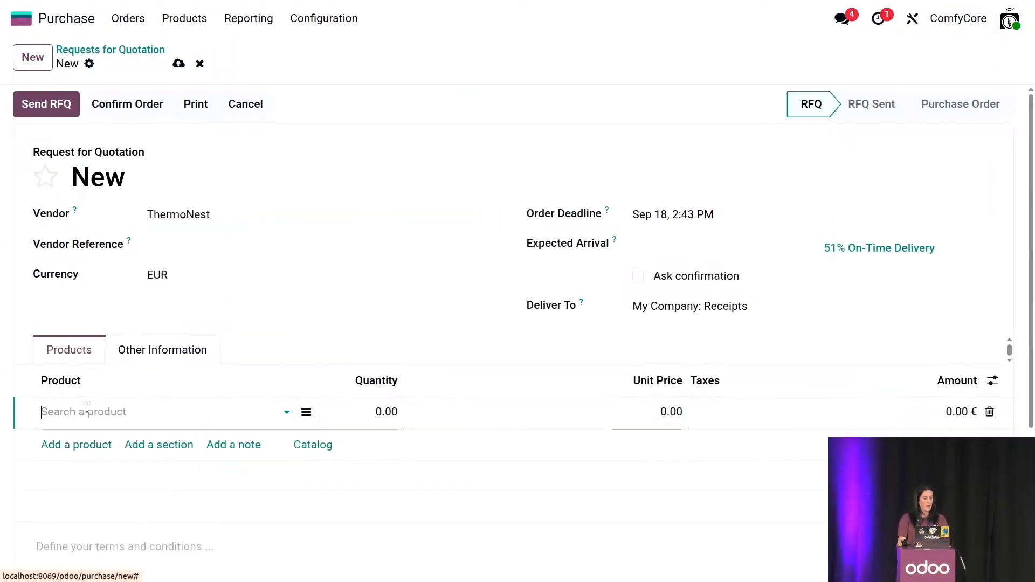
pyautogui.write('coz')
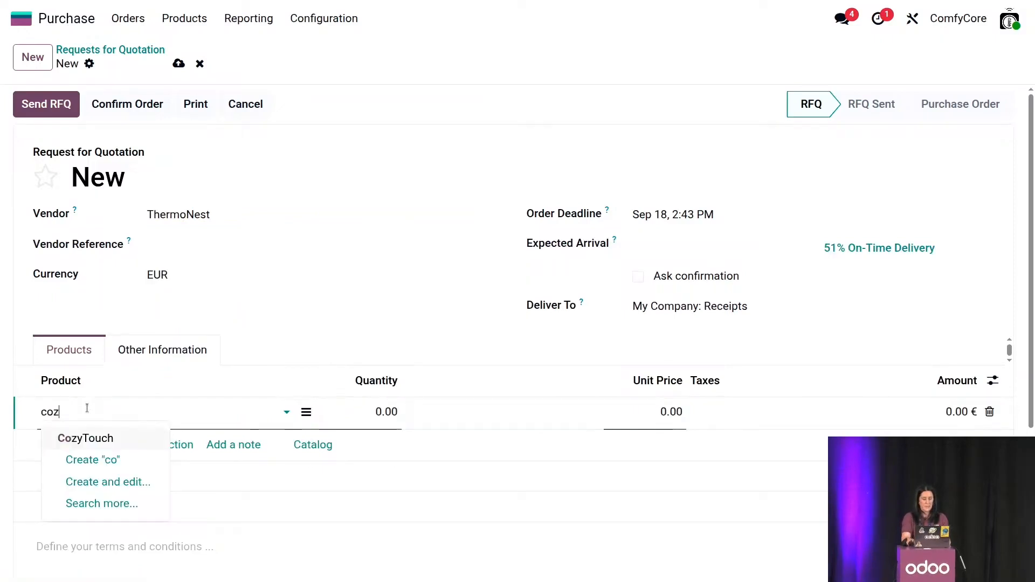
pyautogui.click(111, 438)
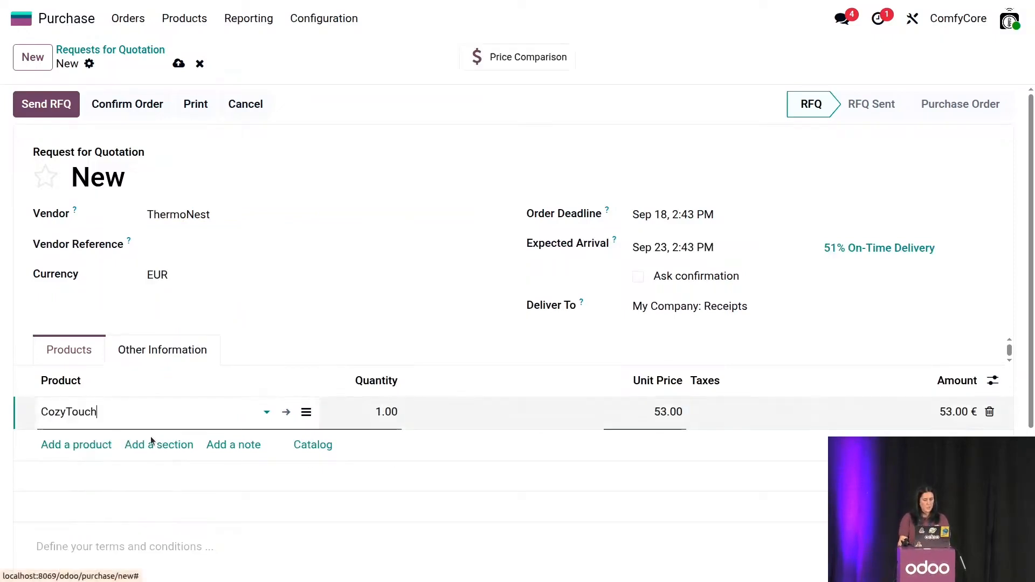
pyautogui.click(348, 411)
pyautogui.write('25')
pyautogui.click(179, 64)
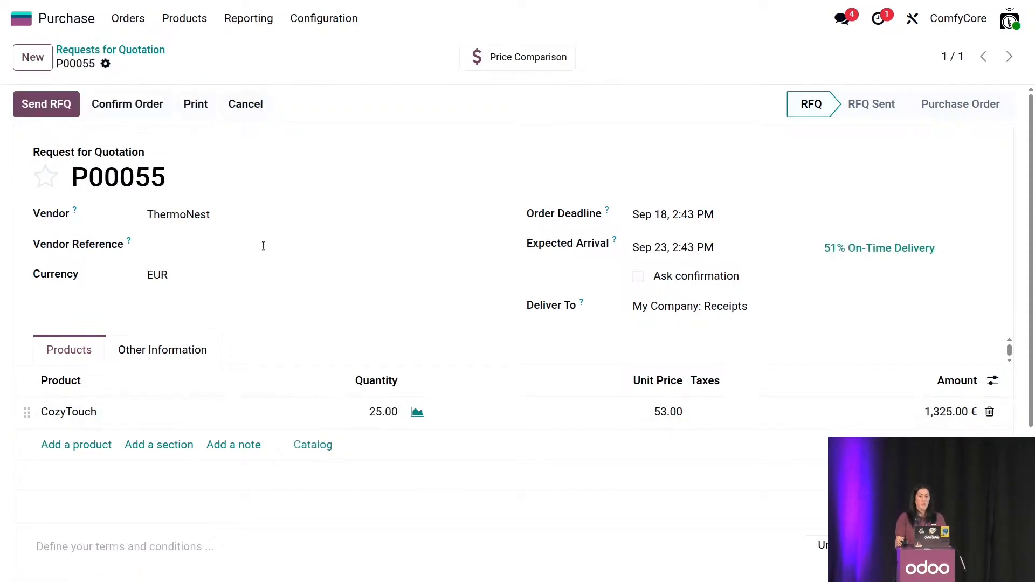
# - Open the CozyTouch product from the quotation line and examine the components in its subcontracting bill of materials
pyautogui.click(81, 412)
pyautogui.click(285, 412)
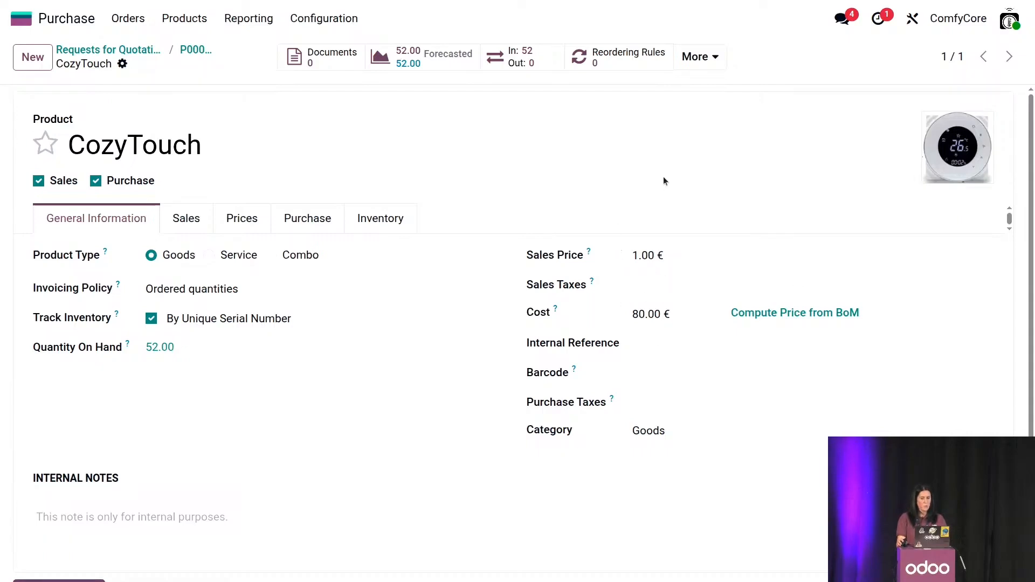
pyautogui.click(695, 57)
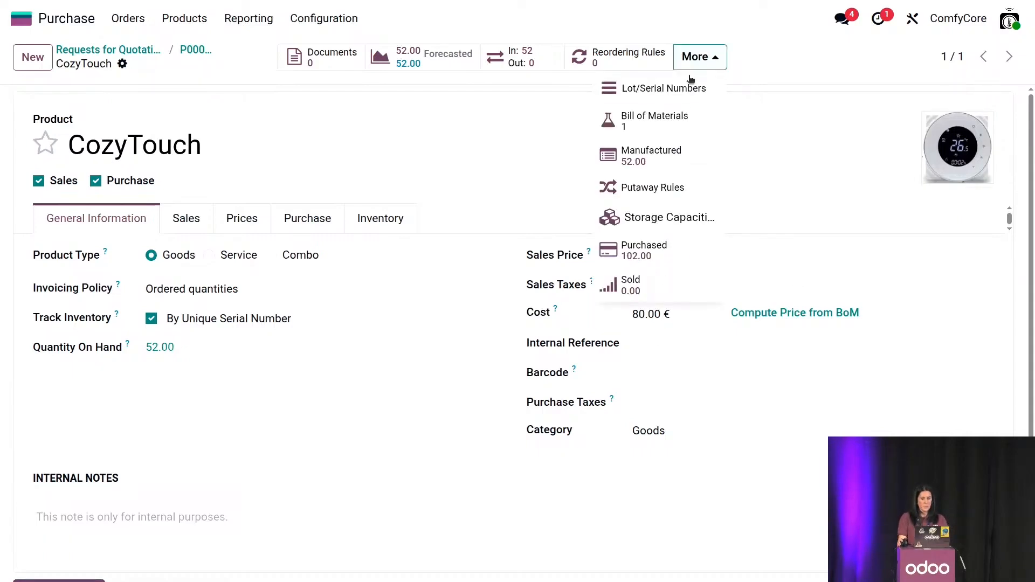
pyautogui.click(670, 118)
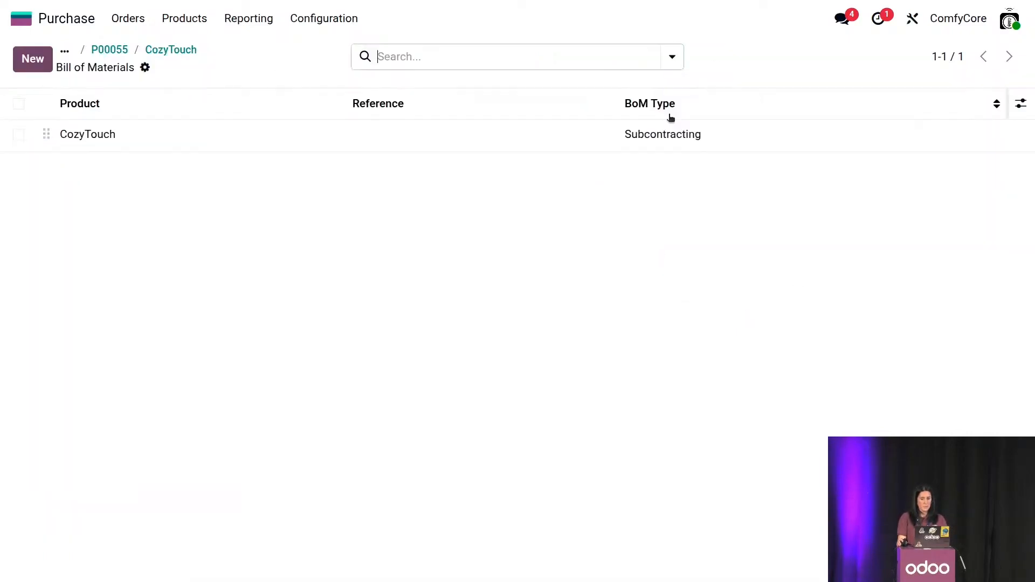
pyautogui.click(581, 146)
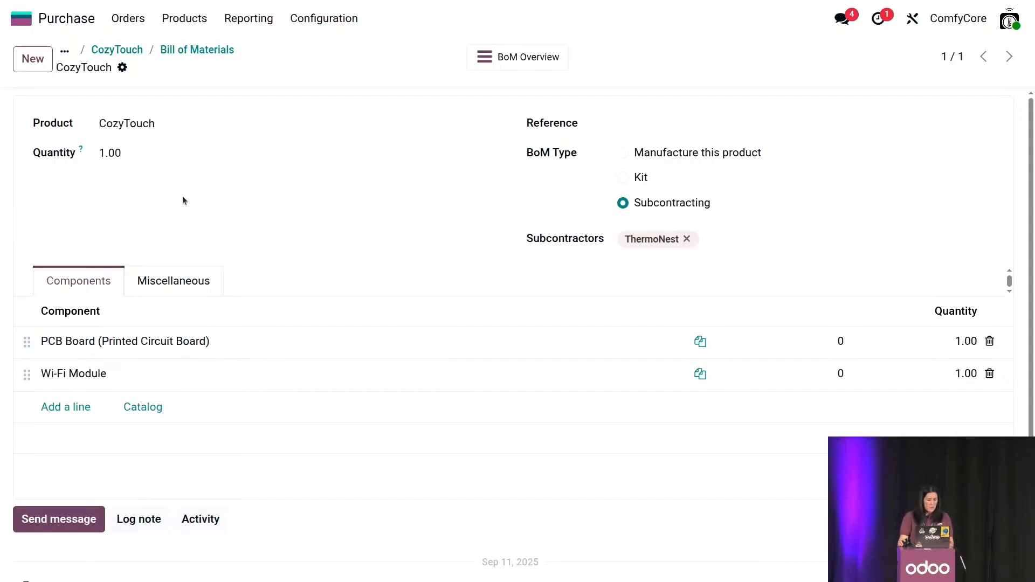
# - Return to the ThermoNest request for quotation for CozyTouch and confirm the order
pyautogui.click(183, 51)
pyautogui.click(157, 51)
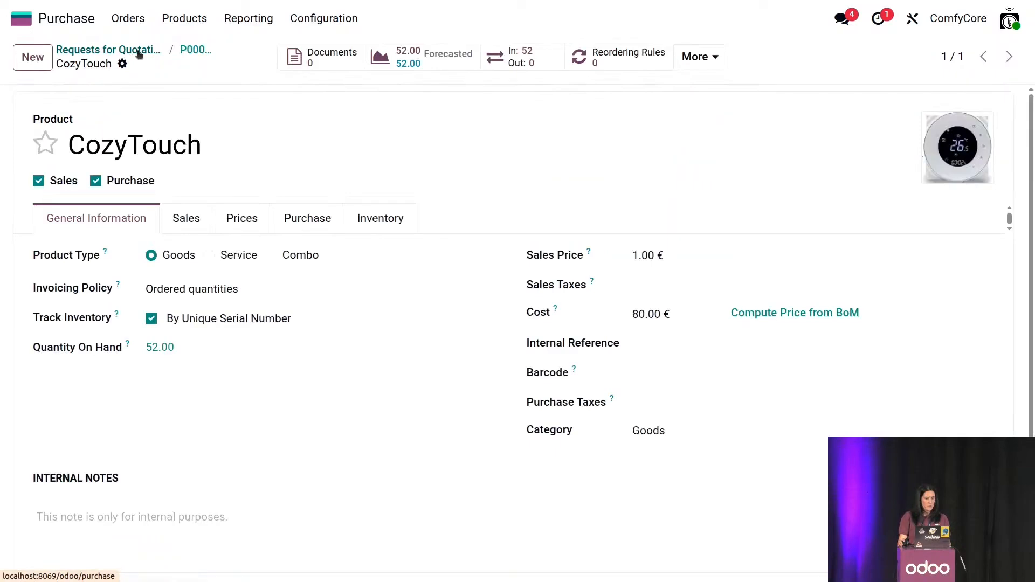
pyautogui.click(195, 50)
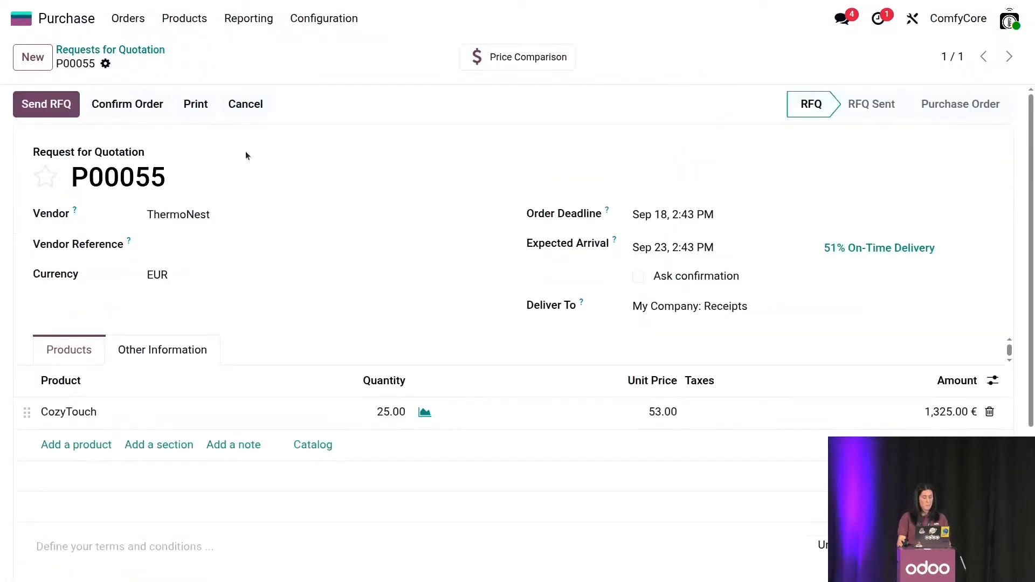
pyautogui.click(137, 106)
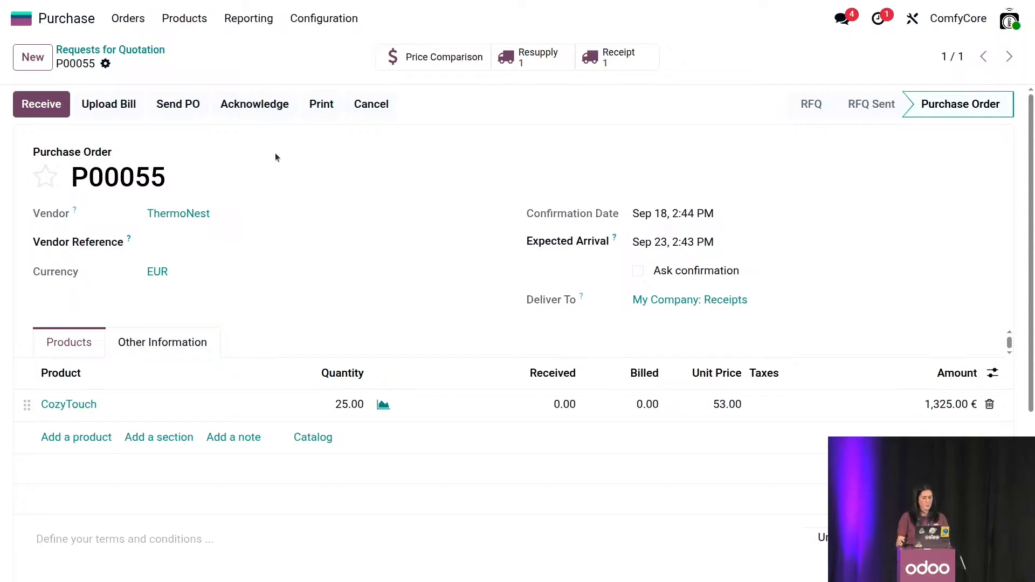
# - Open the new Eurocircuito request for quotation, set the PCB Board unit price to 30, save it, and confirm the order
pyautogui.click(149, 50)
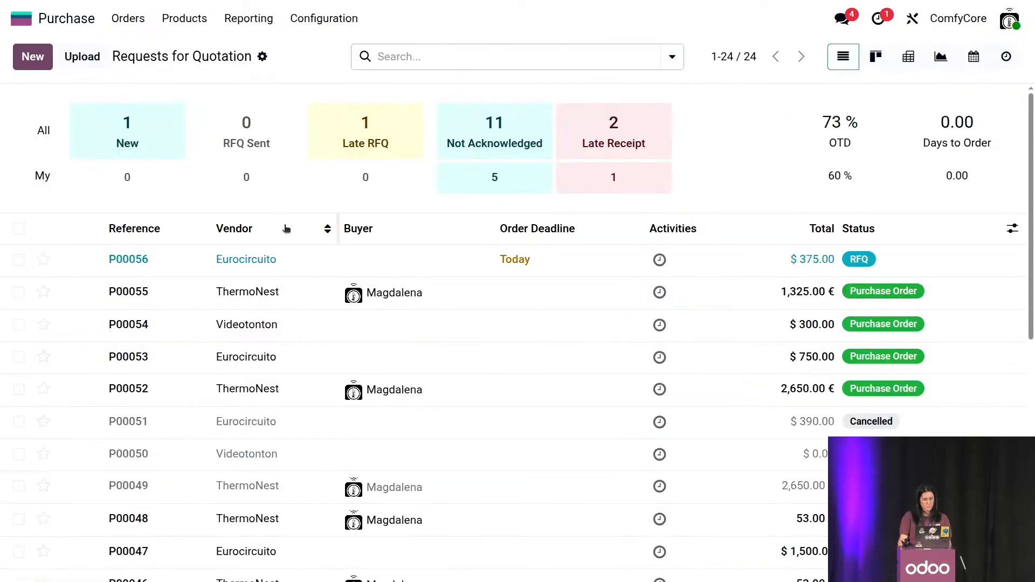
pyautogui.click(265, 260)
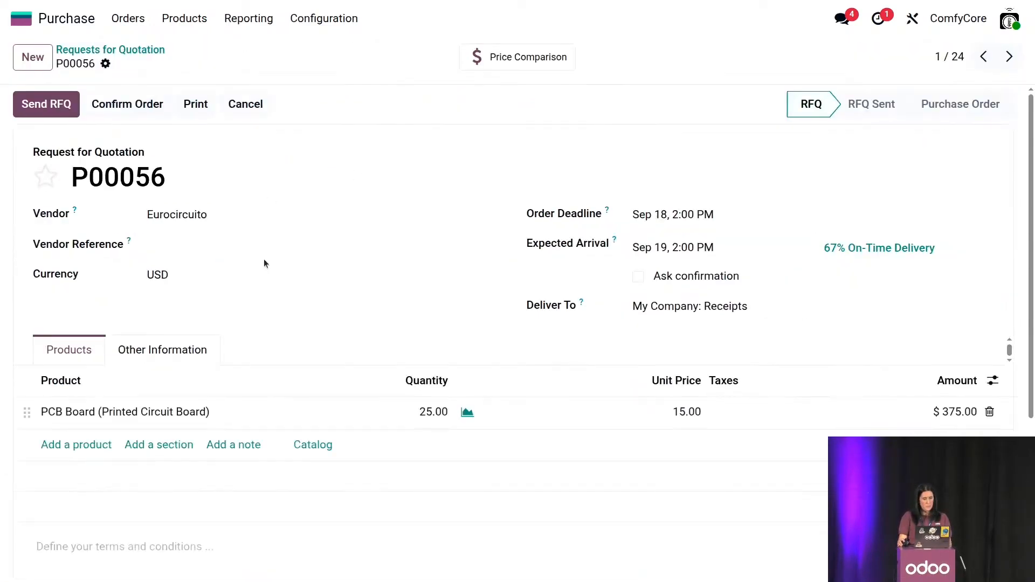
pyautogui.click(684, 411)
pyautogui.write('30')
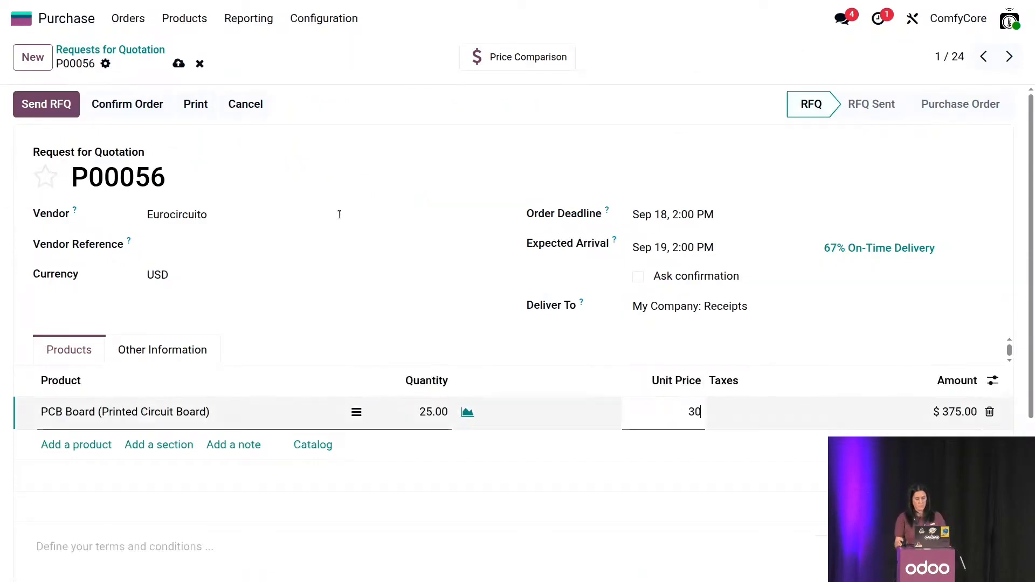
pyautogui.click(179, 64)
pyautogui.click(151, 104)
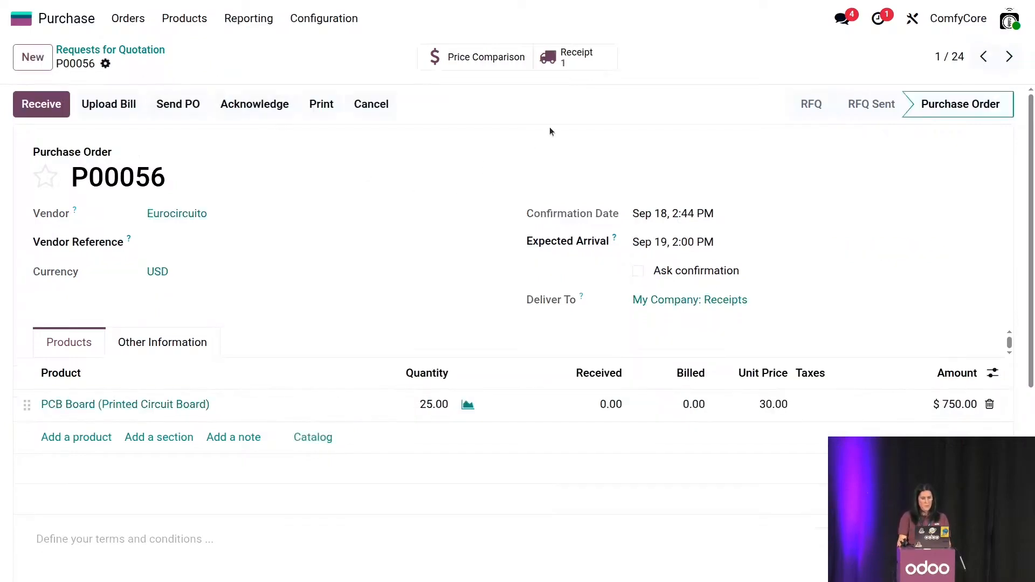
# - Open the Eurocircuito order's receipt, generate one new lot for the 25 PCB Boards, save it, and validate the receipt
pyautogui.click(593, 62)
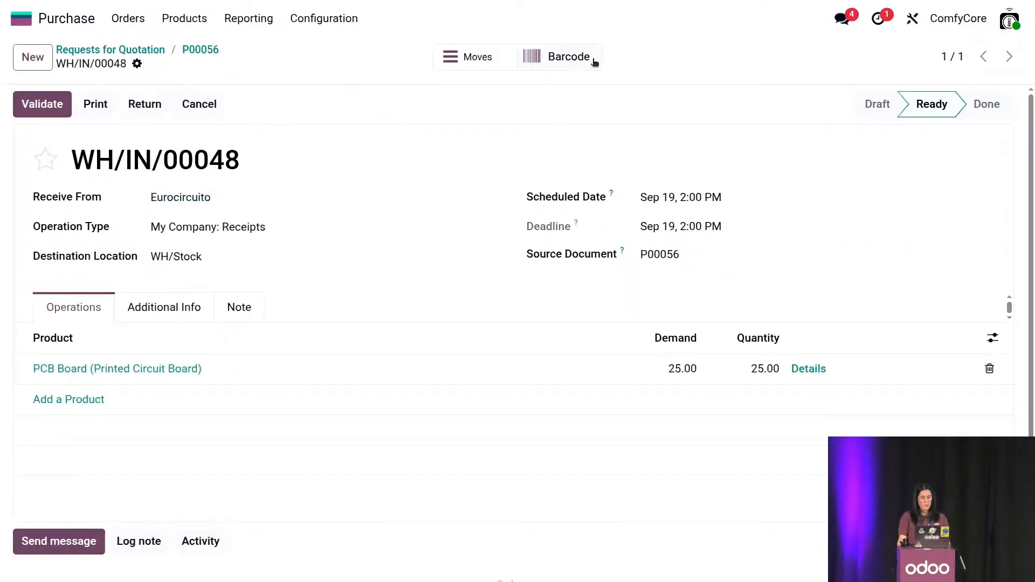
pyautogui.click(802, 369)
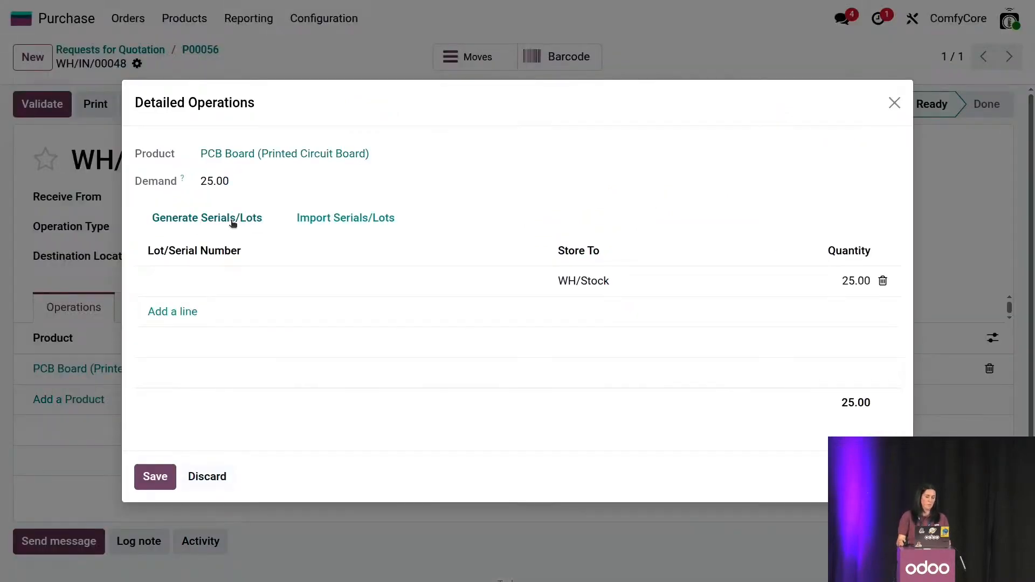
pyautogui.click(233, 221)
pyautogui.click(716, 247)
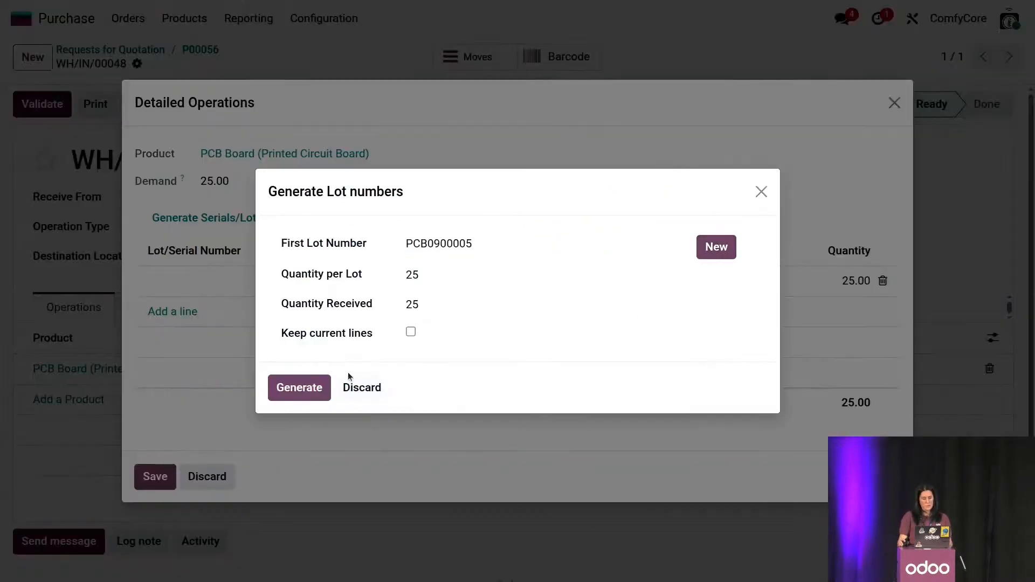
pyautogui.click(299, 388)
pyautogui.click(155, 476)
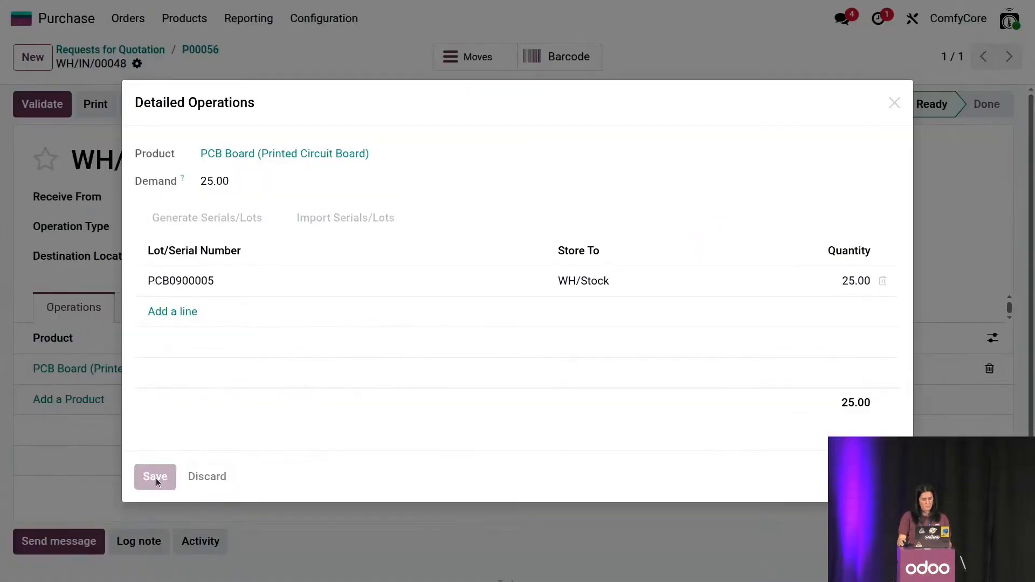
pyautogui.click(65, 109)
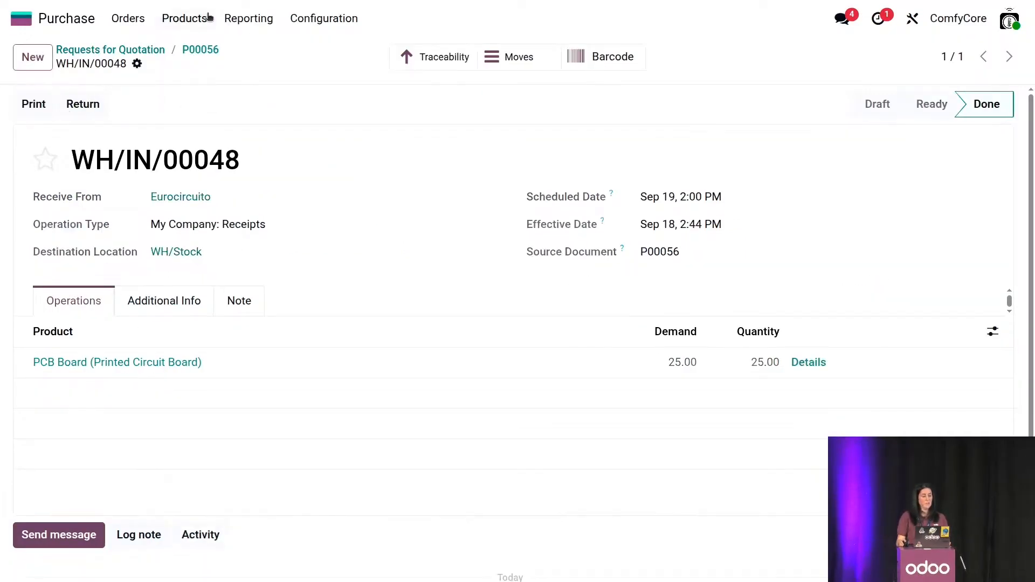
# - Return to the latest ThermoNest order and open the PCB Board detailed operations in its subcontractor resupply transfer
pyautogui.click(195, 52)
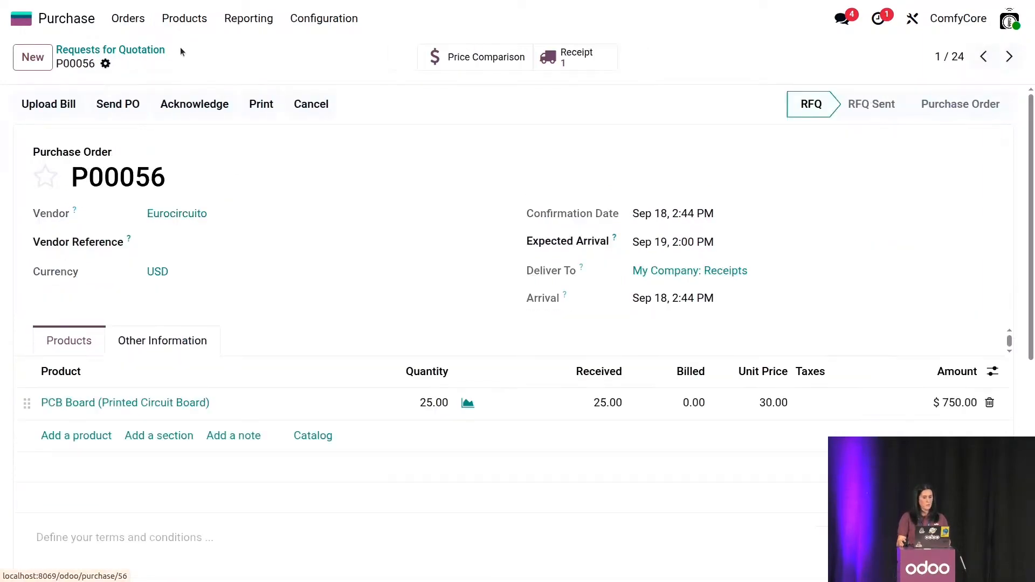
pyautogui.click(133, 50)
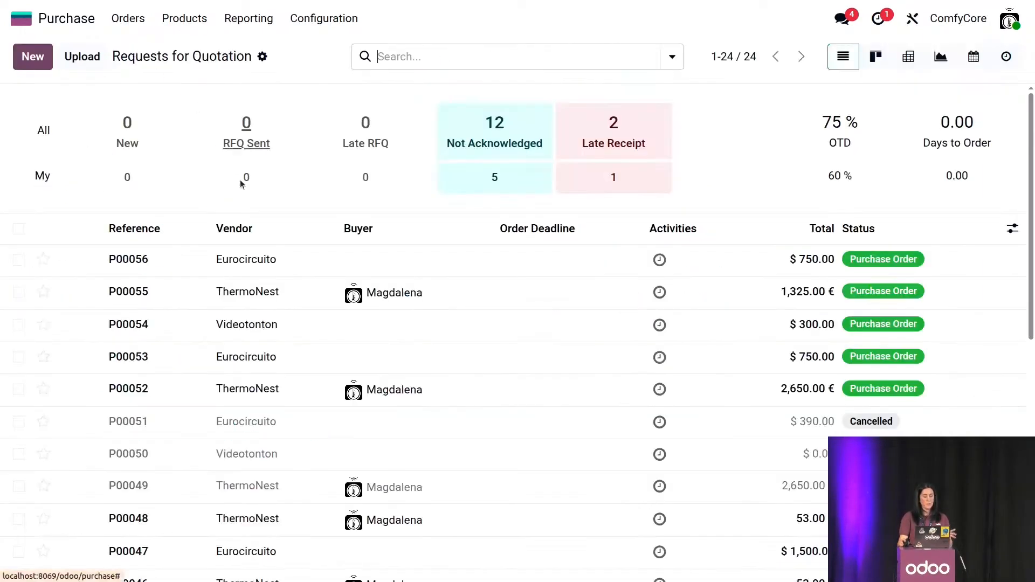
pyautogui.click(298, 291)
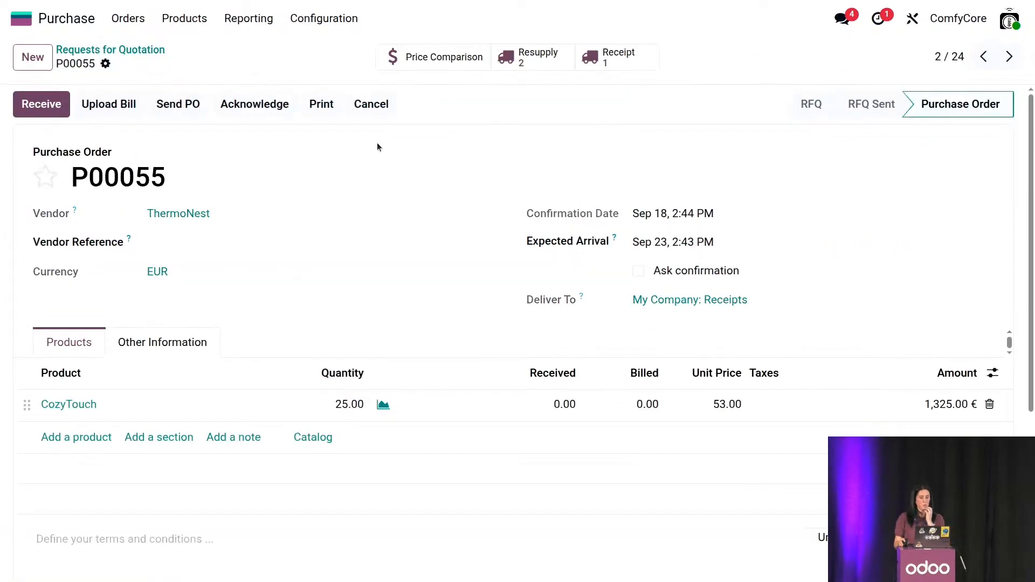
pyautogui.click(531, 68)
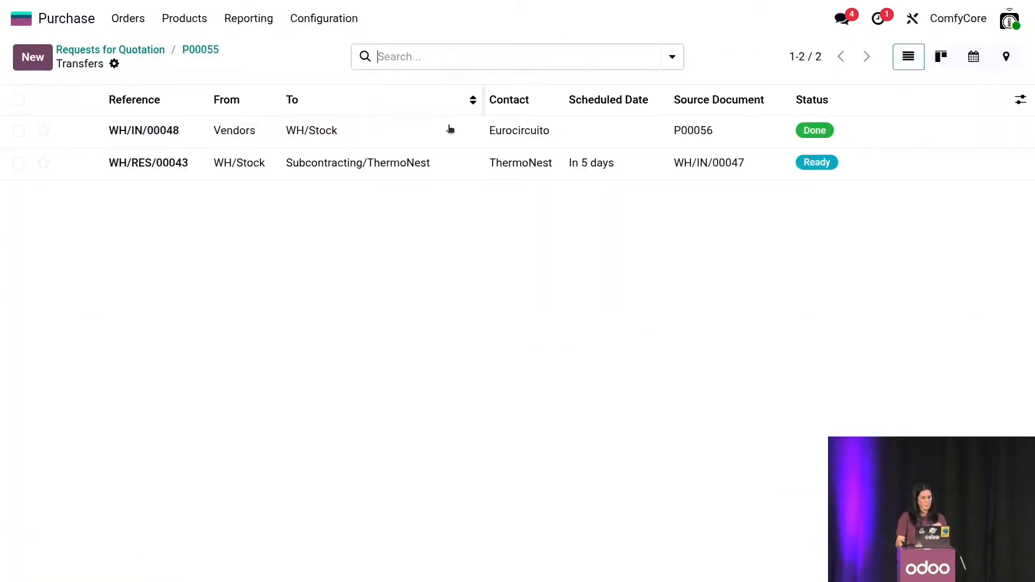
pyautogui.click(311, 164)
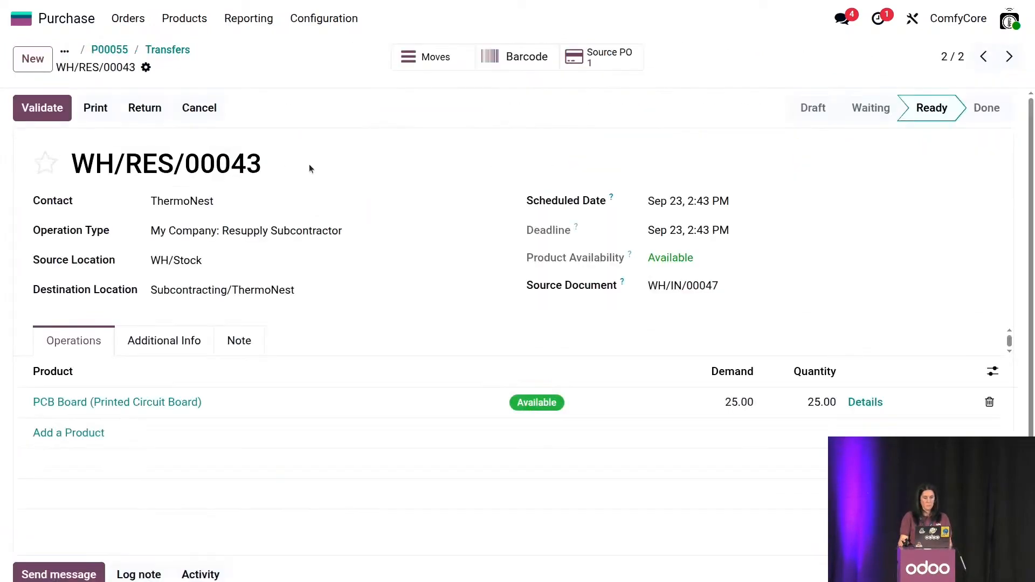
pyautogui.click(867, 403)
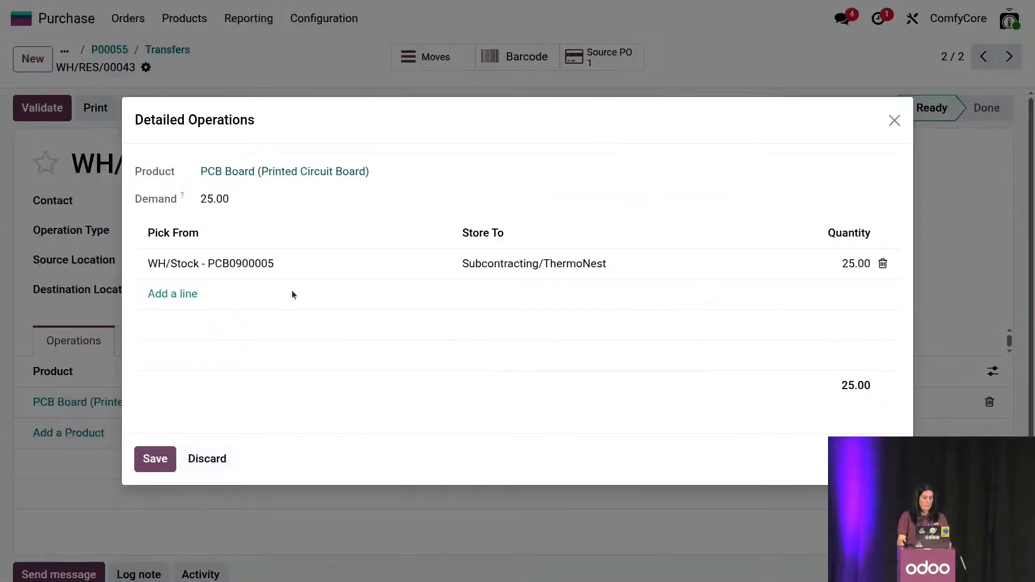
# - Save the PCB Board detailed operations, validate the ThermoNest resupply transfer, and return to its purchase order
pyautogui.click(162, 458)
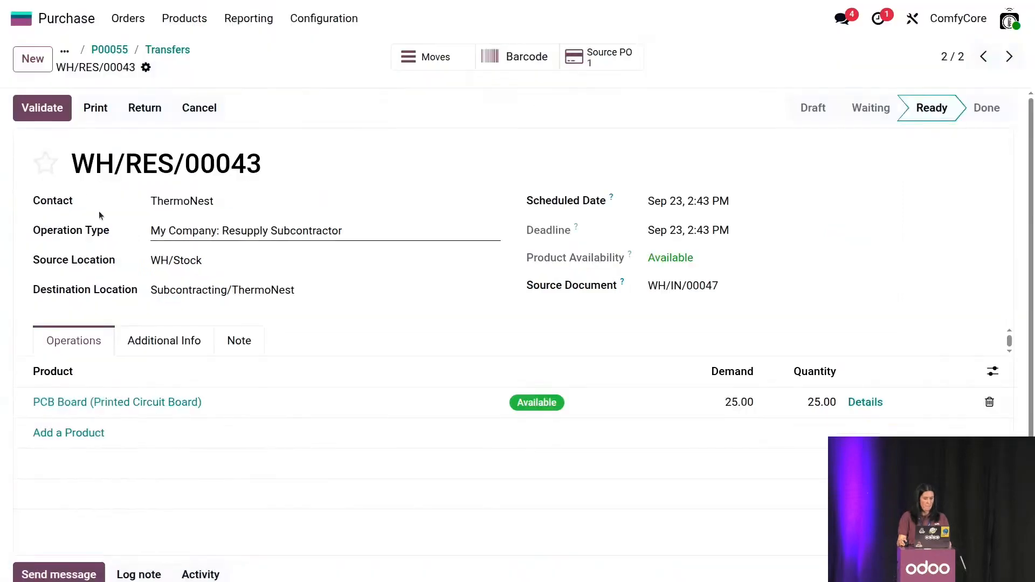
pyautogui.click(43, 115)
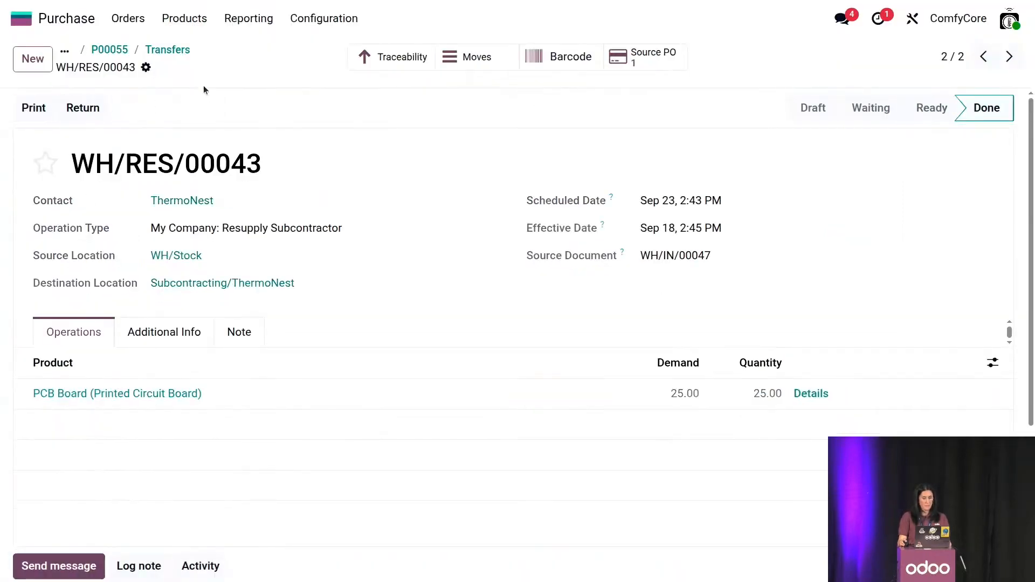
pyautogui.click(176, 53)
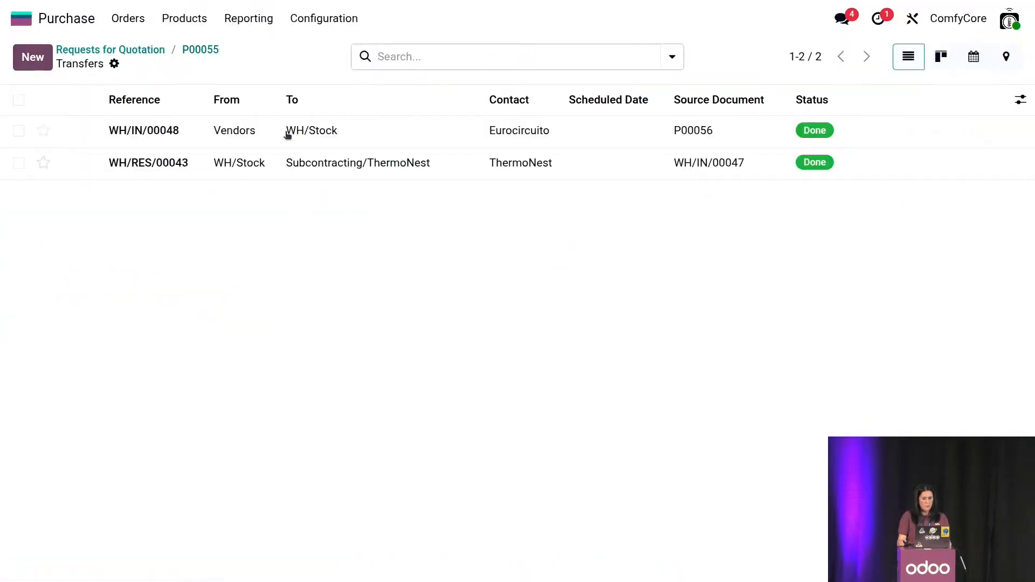
pyautogui.click(195, 52)
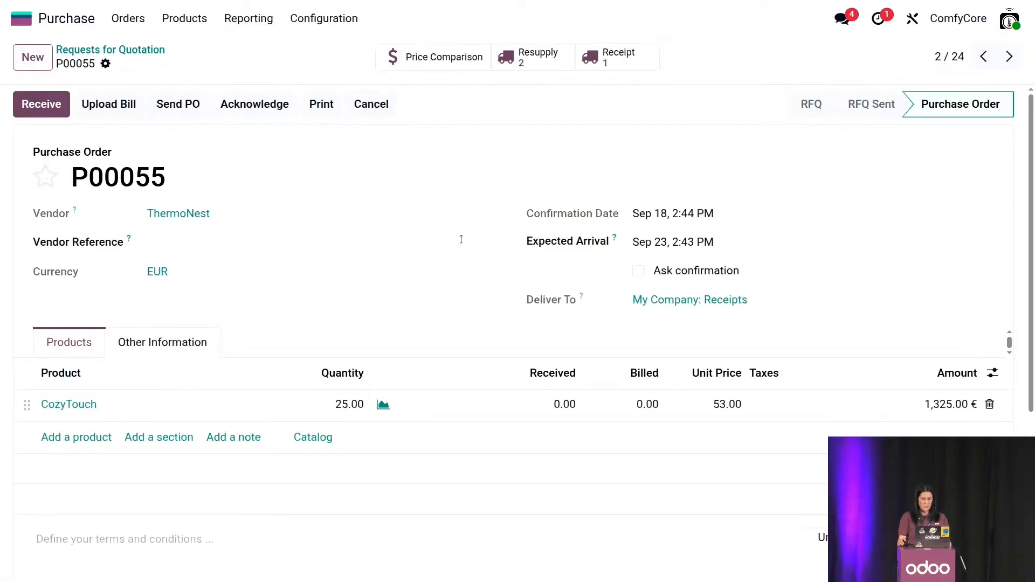
# - Open the subcontracting production from the ThermoNest receipt, then generate and apply 25 CozyTouch serial numbers starting at COZ0000053
pyautogui.click(627, 61)
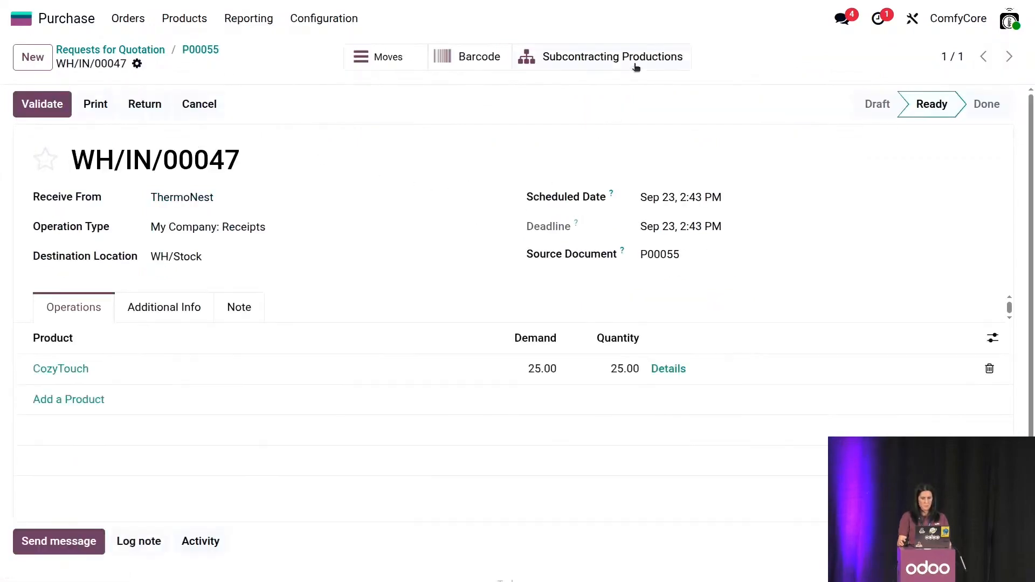
pyautogui.click(626, 62)
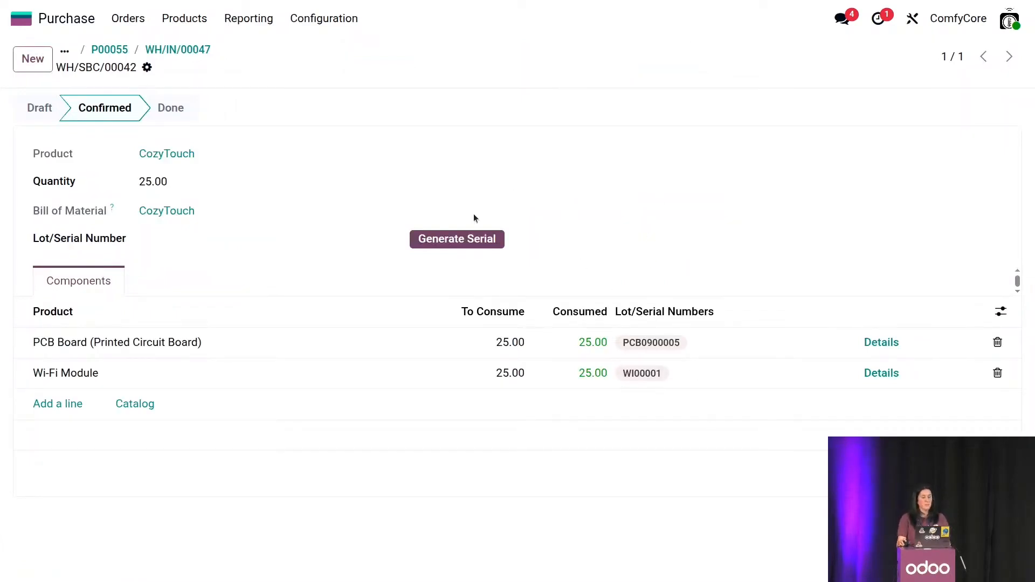
pyautogui.click(467, 241)
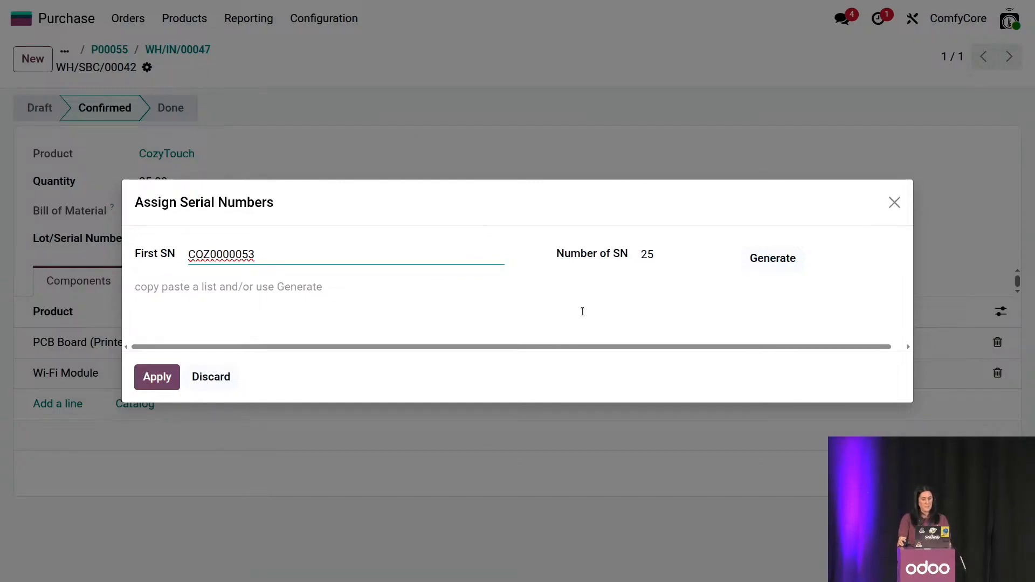
pyautogui.click(764, 264)
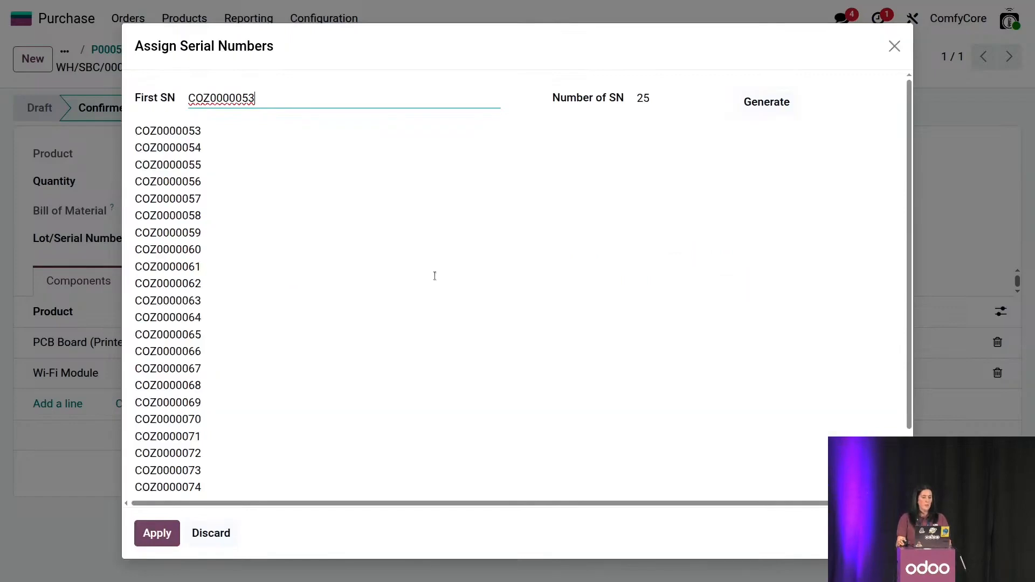
pyautogui.click(163, 533)
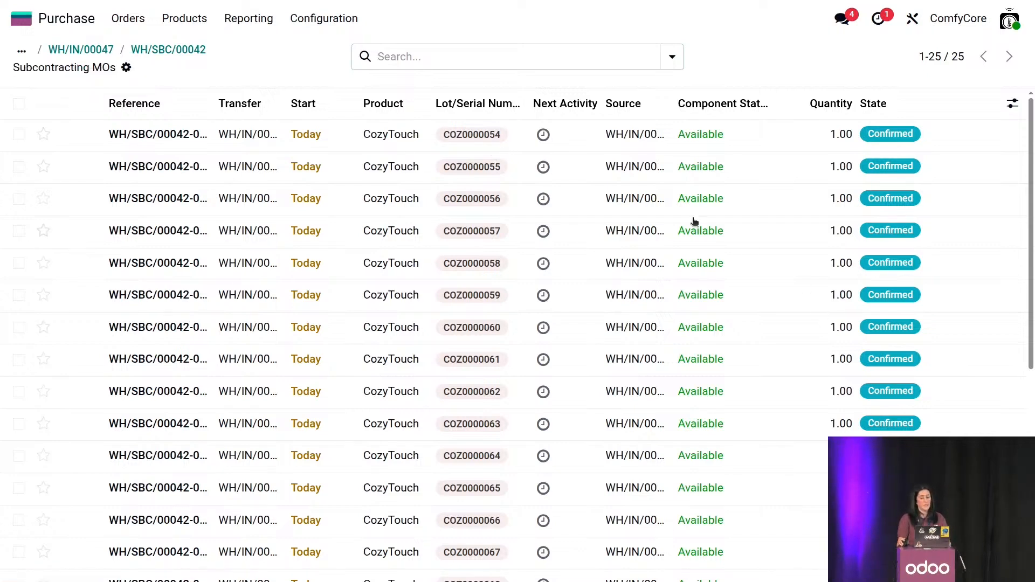
# - Review the subcontracting manufacturing orders for the CozyTouch serials, return to the ThermoNest receipt, and validate it
pyautogui.scroll(-1, 494, 423)
pyautogui.scroll(-7, 494, 423)
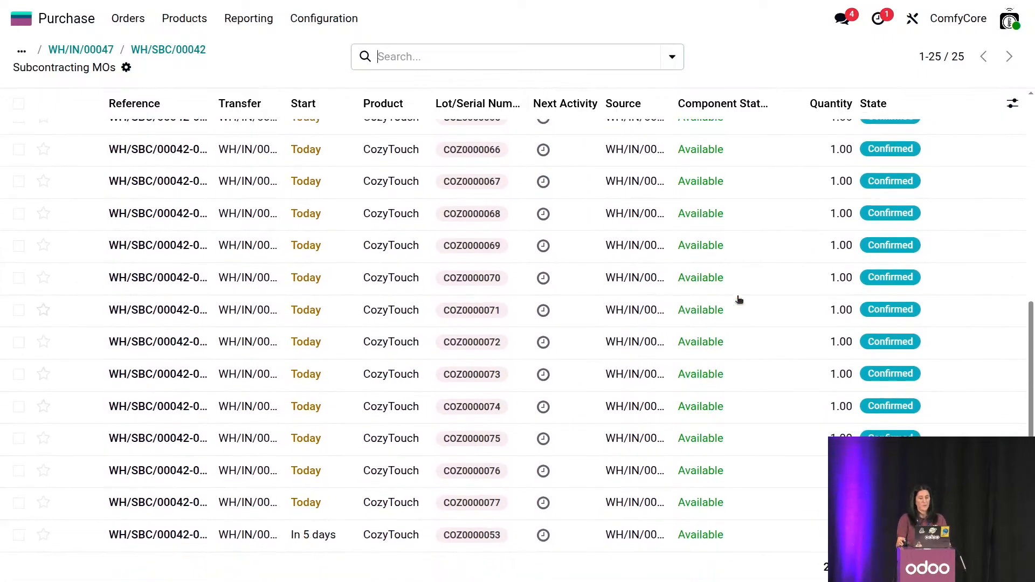
pyautogui.click(99, 50)
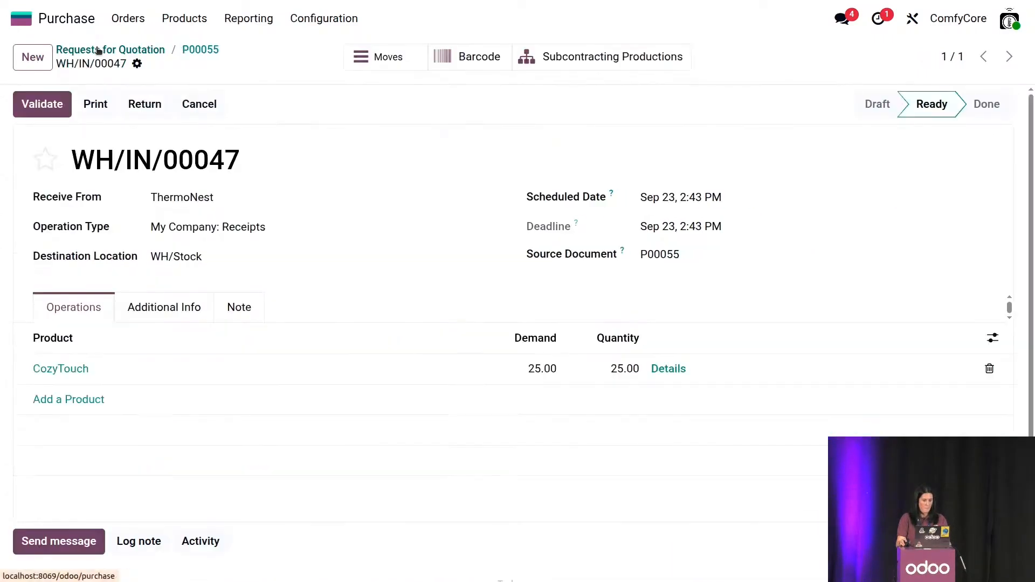
pyautogui.click(43, 108)
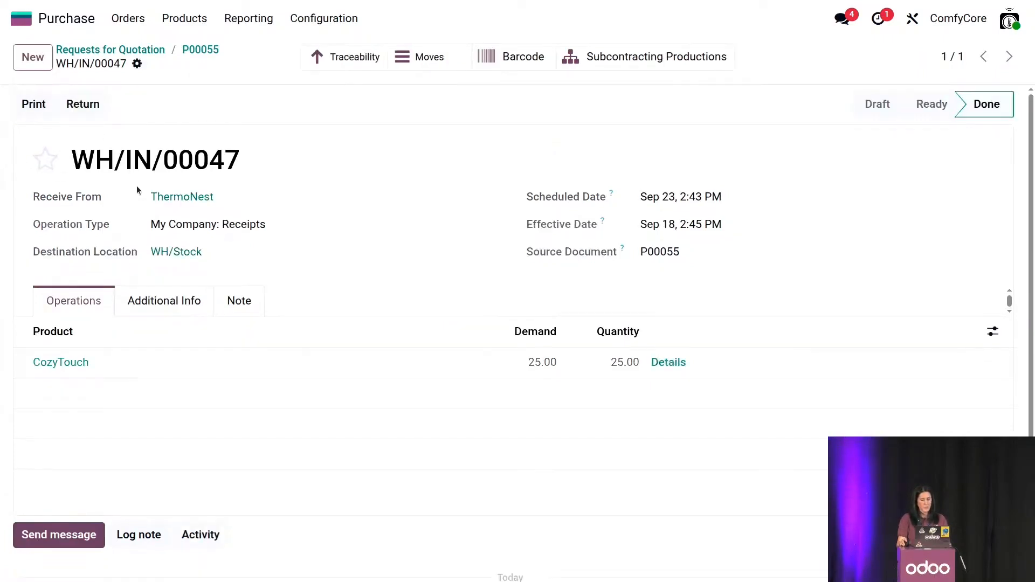
# - Check the CozyTouch product's cost and the costing methods available in its Goods category, and return to the product
pyautogui.click(60, 362)
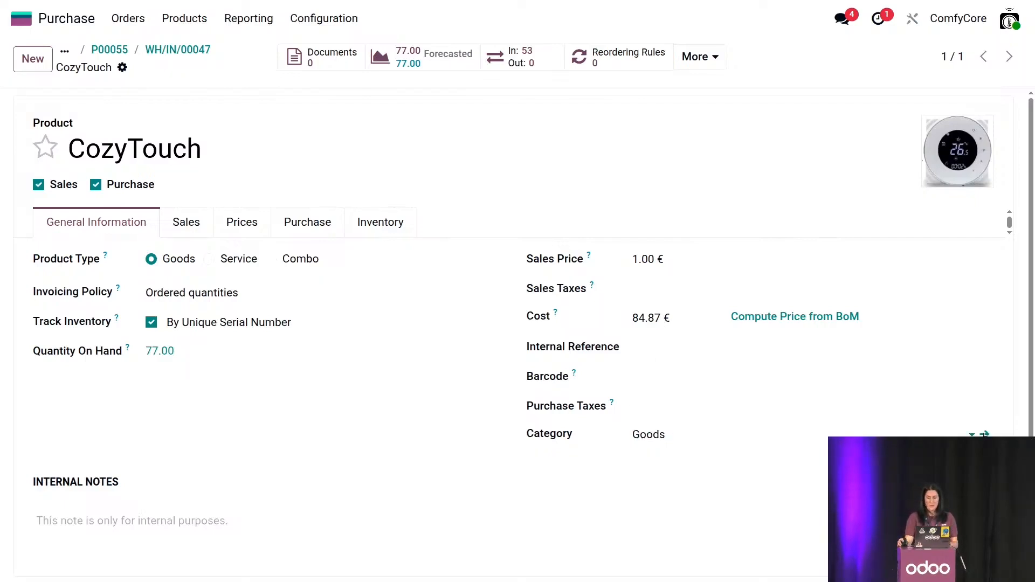
pyautogui.click(984, 434)
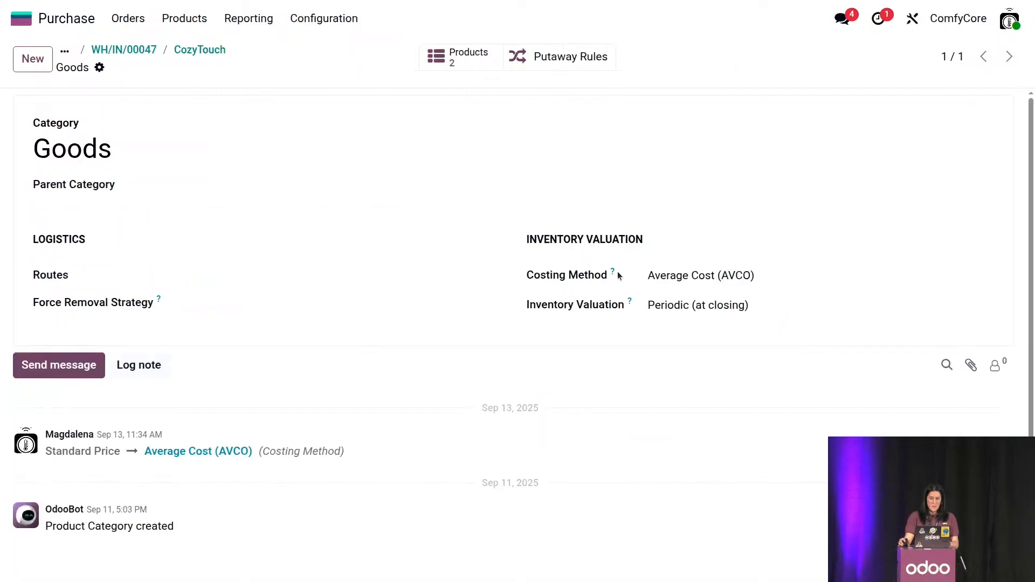
pyautogui.click(788, 274)
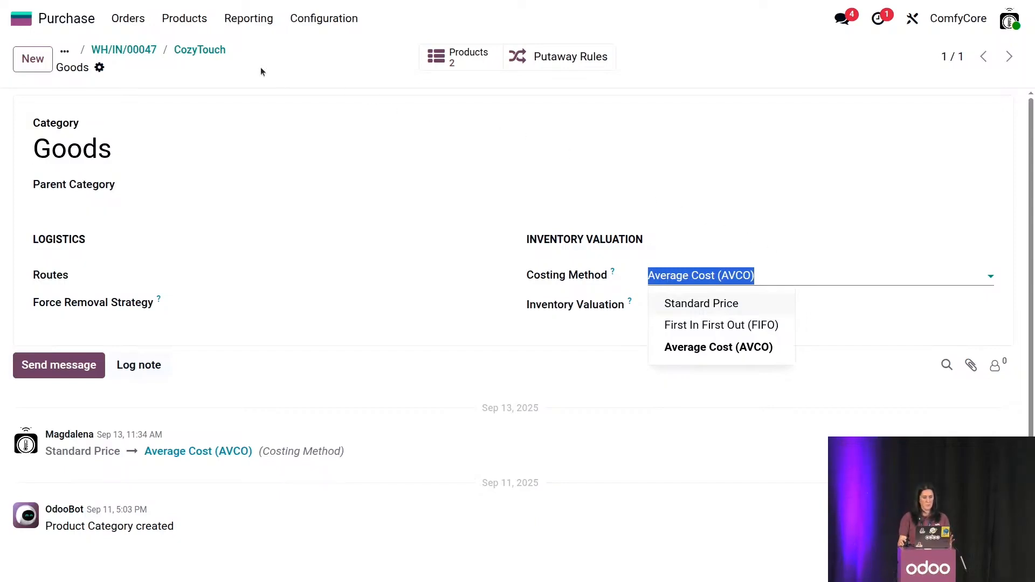
pyautogui.click(209, 49)
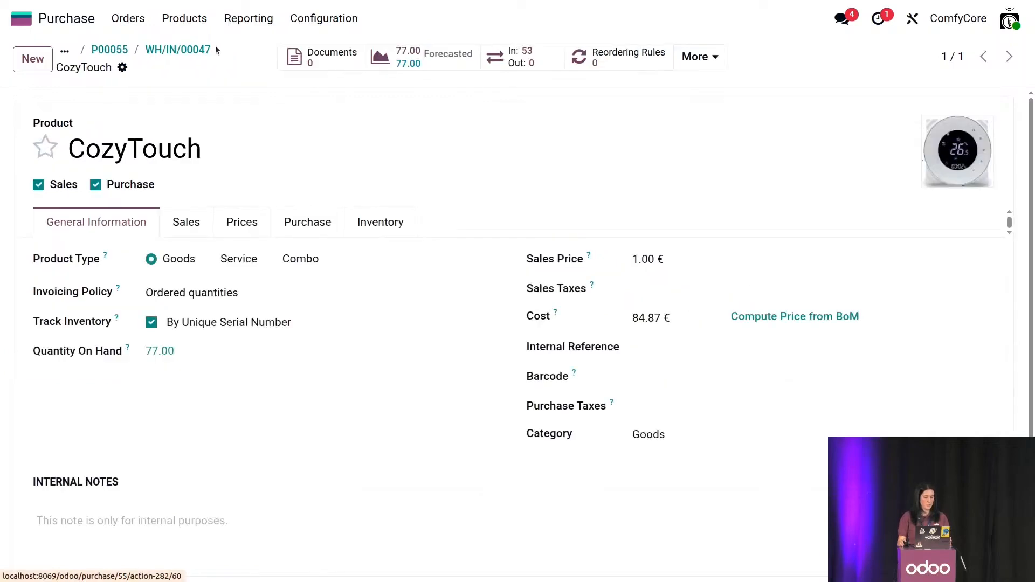
# - Open CozyTouch's subcontracting bill of materials and view the product record of its PCB Board component
pyautogui.click(701, 57)
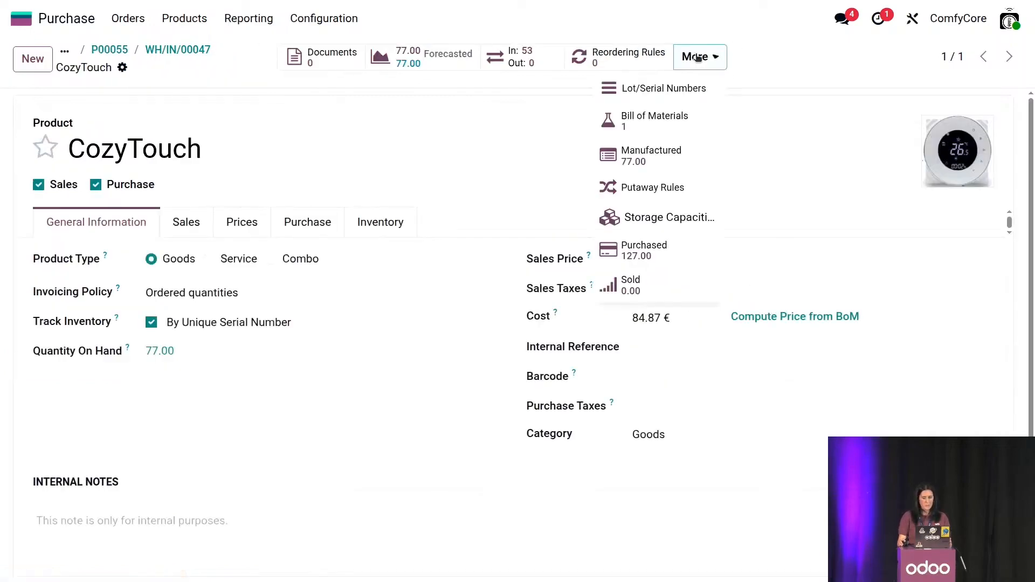
pyautogui.click(681, 118)
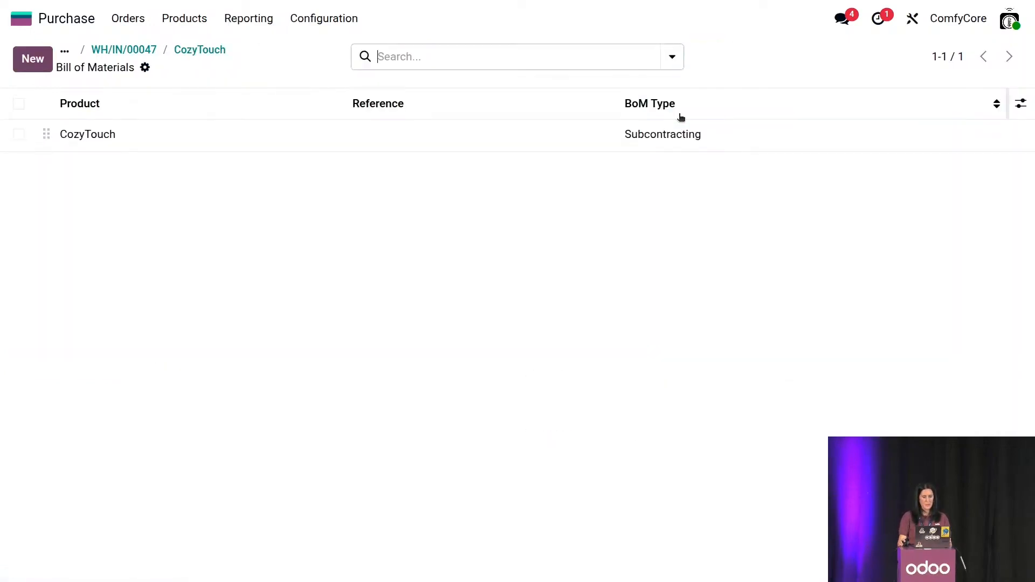
pyautogui.click(518, 136)
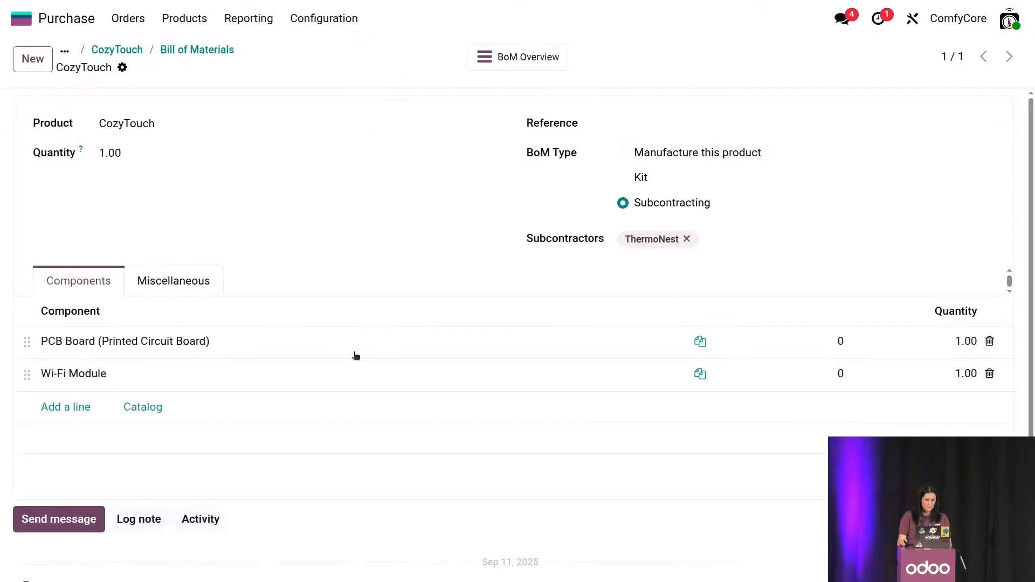
pyautogui.click(437, 345)
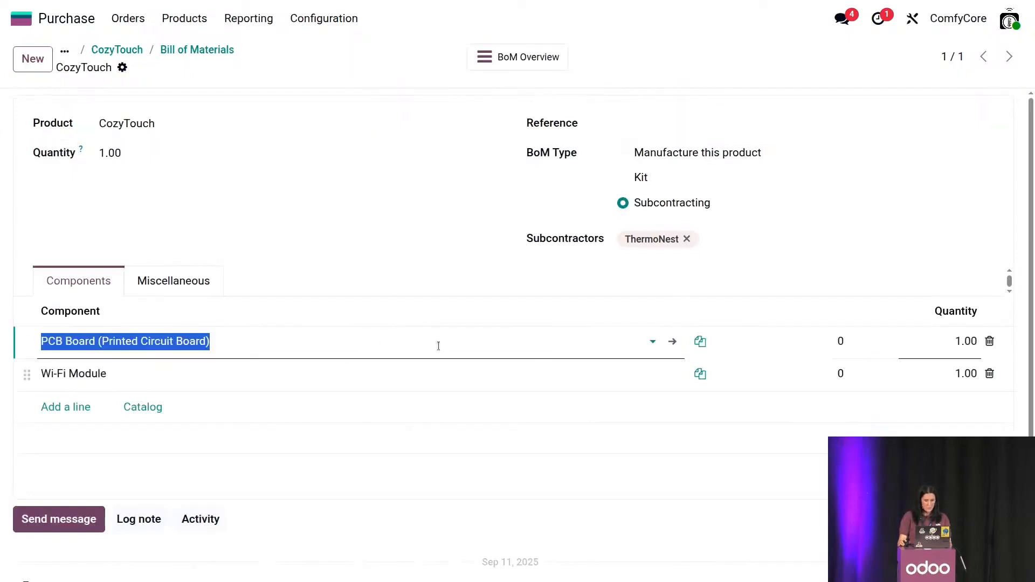
pyautogui.click(674, 342)
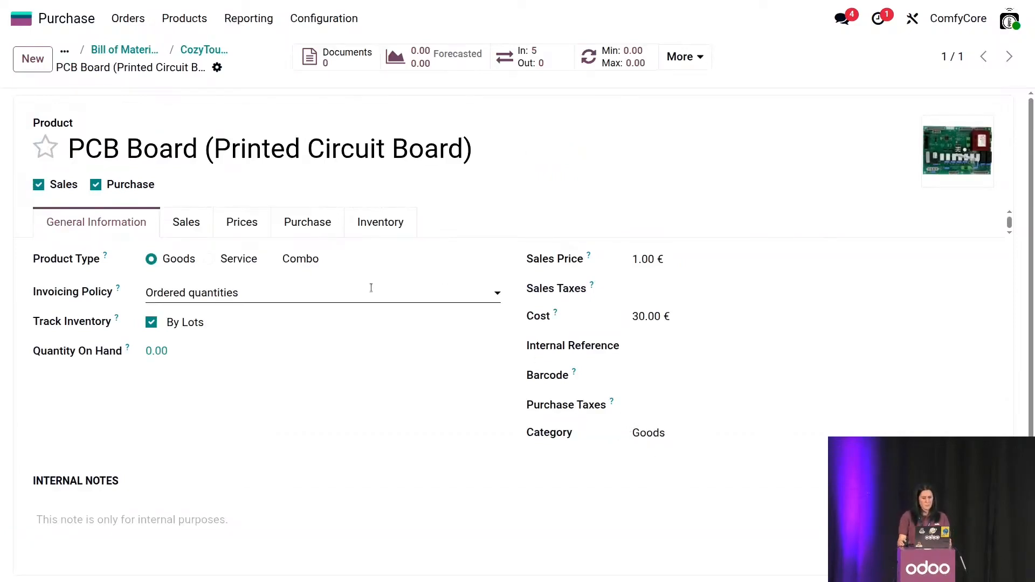
# - Examine the PCB Board's Valuation by Lot/Serial setting, cancel turning it off, and go back to the CozyTouch bills of materials list
pyautogui.click(381, 227)
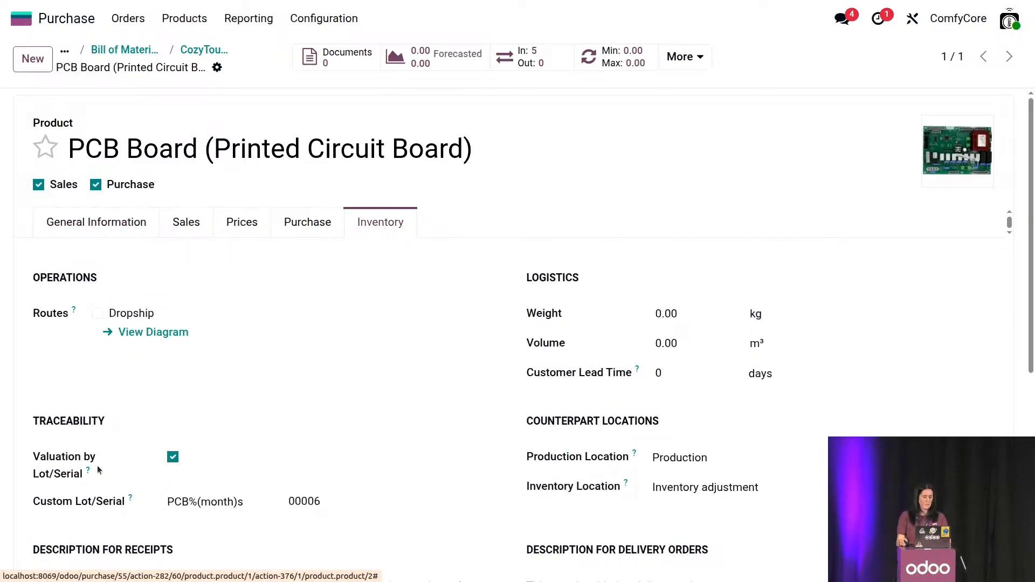
pyautogui.moveTo(93, 476); pyautogui.dragTo(27, 438)
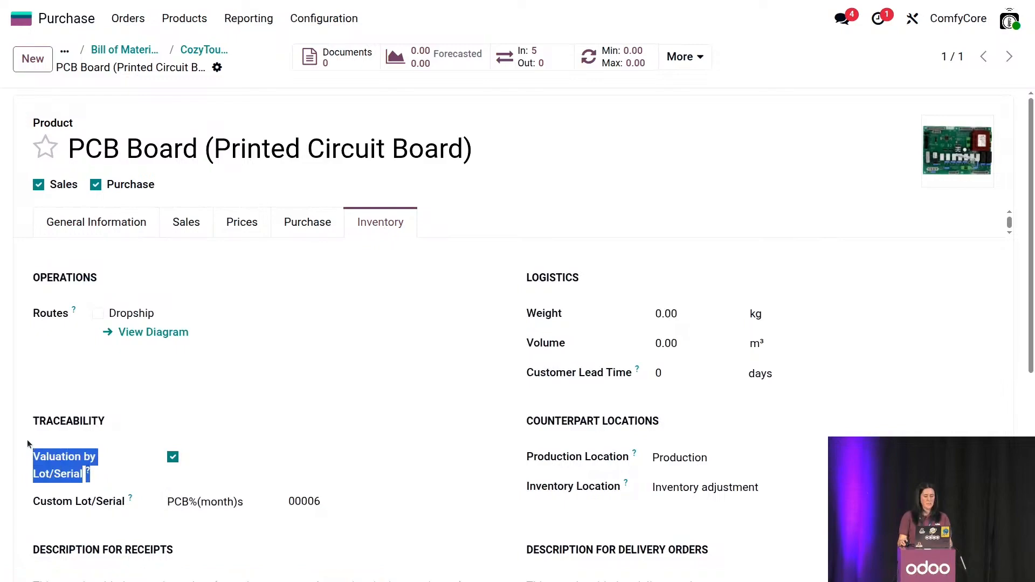
pyautogui.click(173, 457)
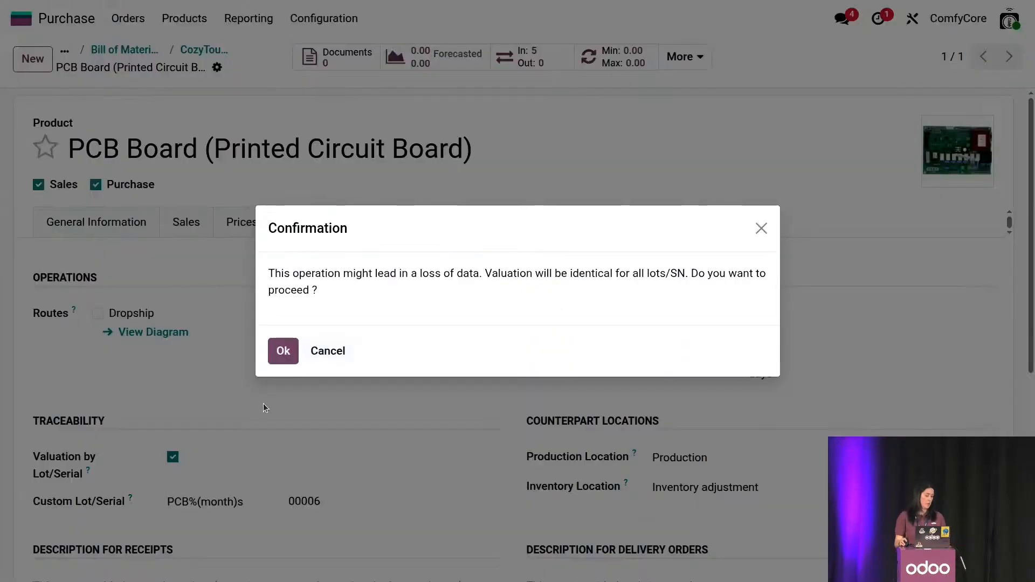
pyautogui.click(338, 352)
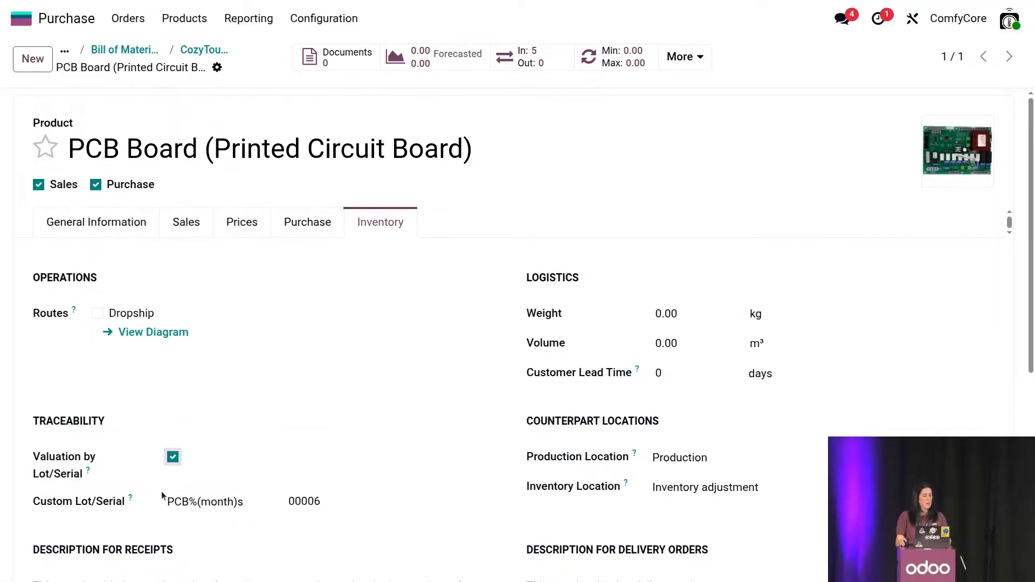
pyautogui.click(194, 50)
pyautogui.click(179, 53)
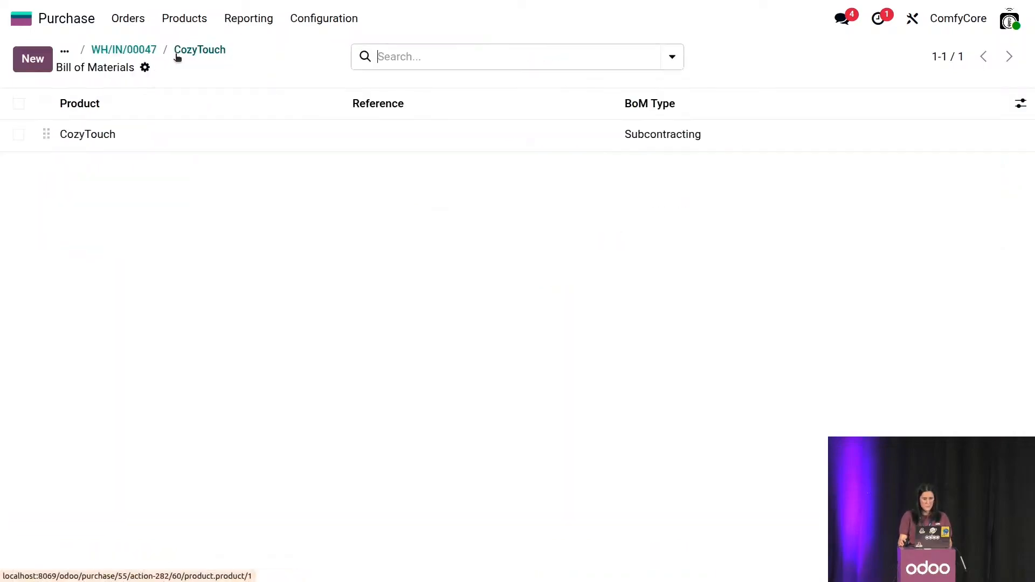
pyautogui.click(146, 55)
pyautogui.hotkey('ctrl', 'Left')
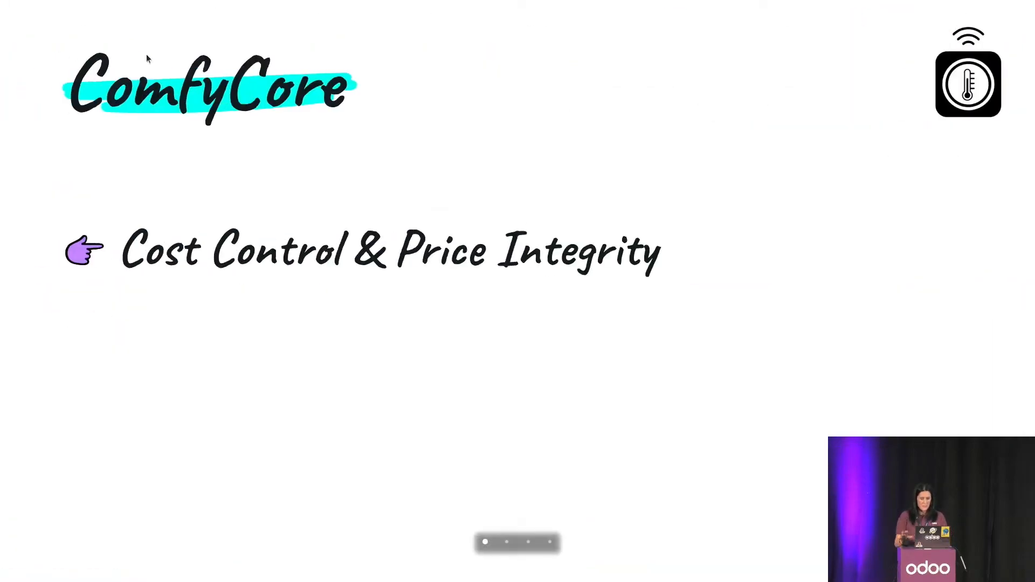
pyautogui.press('Right')
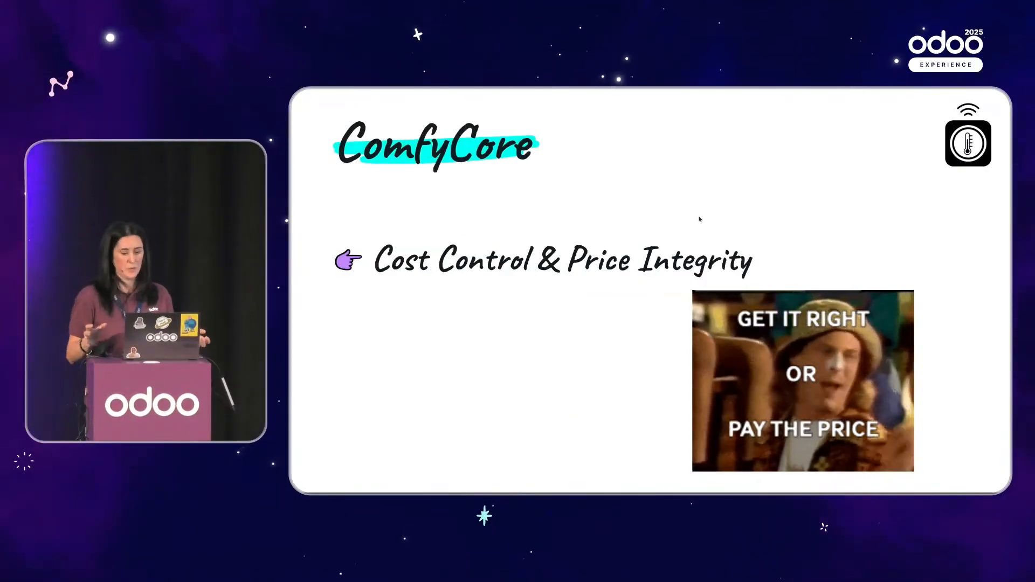
pyautogui.press('Right')
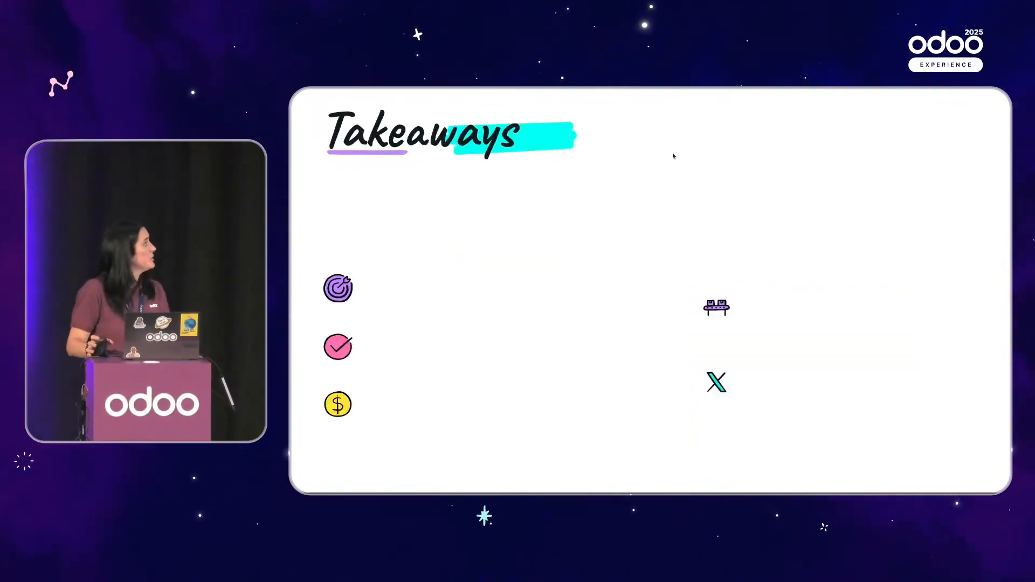
pyautogui.press('Right')
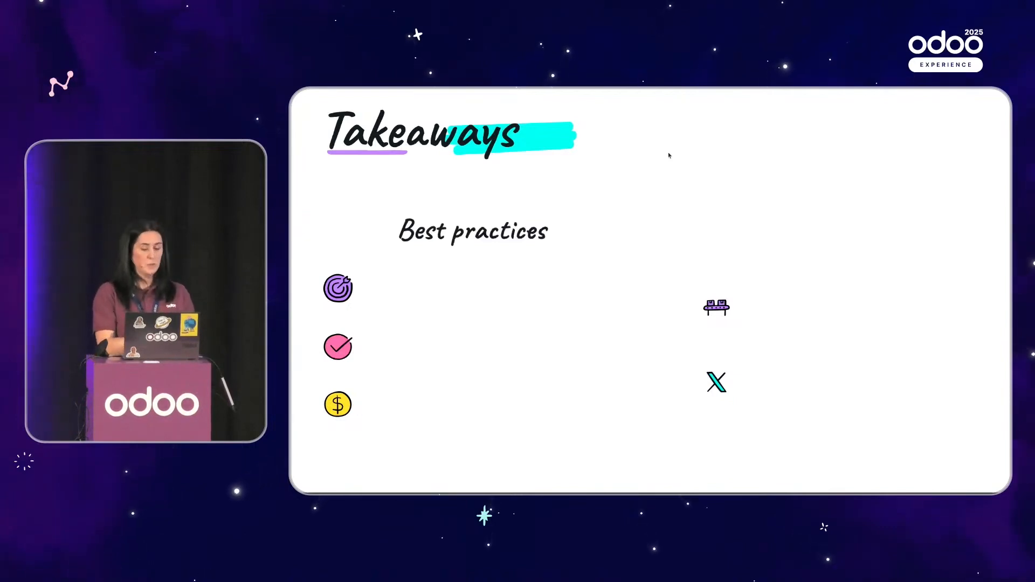
pyautogui.press('Right')
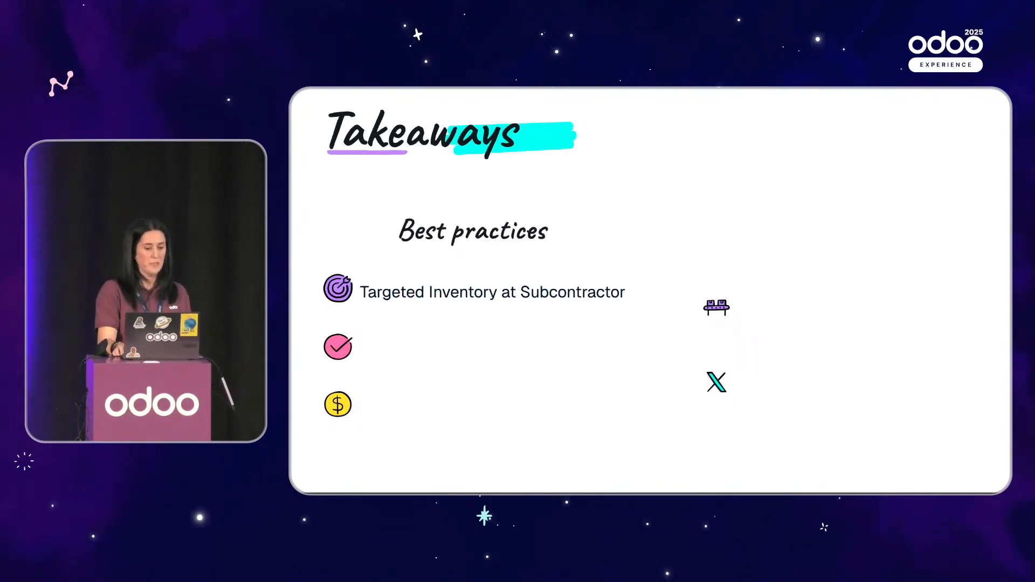